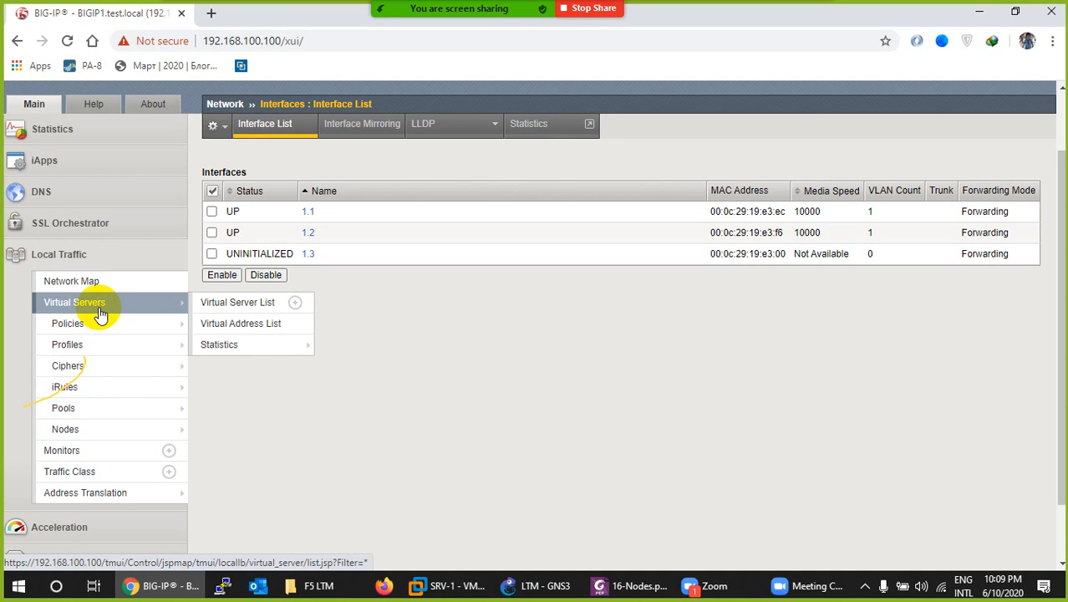
Open the Local Traffic node list and start creating a new node
mouse_move(83, 430)
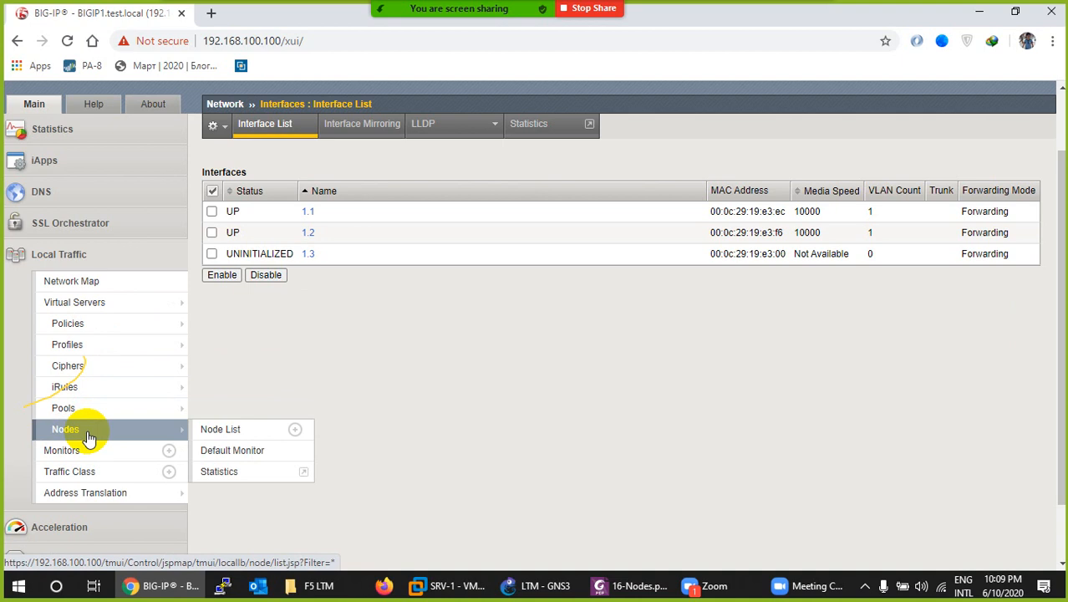
left_click(224, 431)
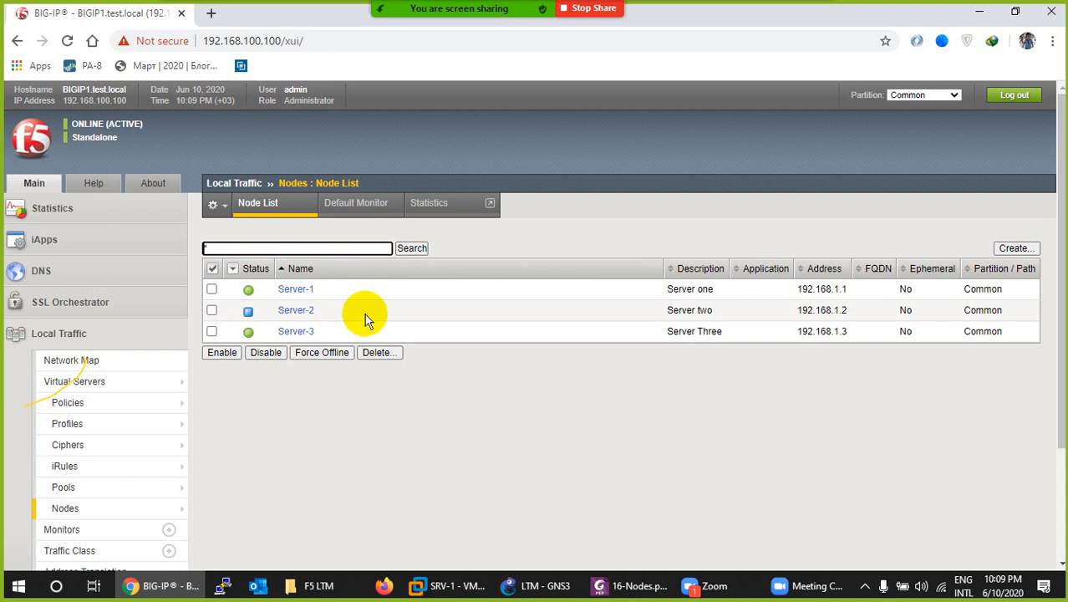
left_click(1014, 248)
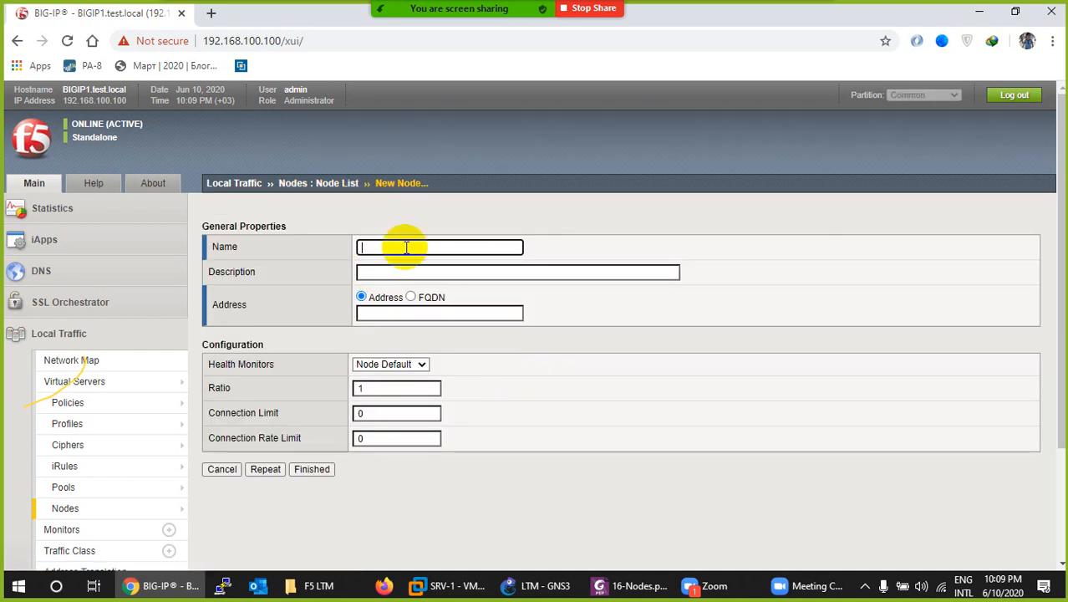
left_click(405, 247)
left_click(410, 272)
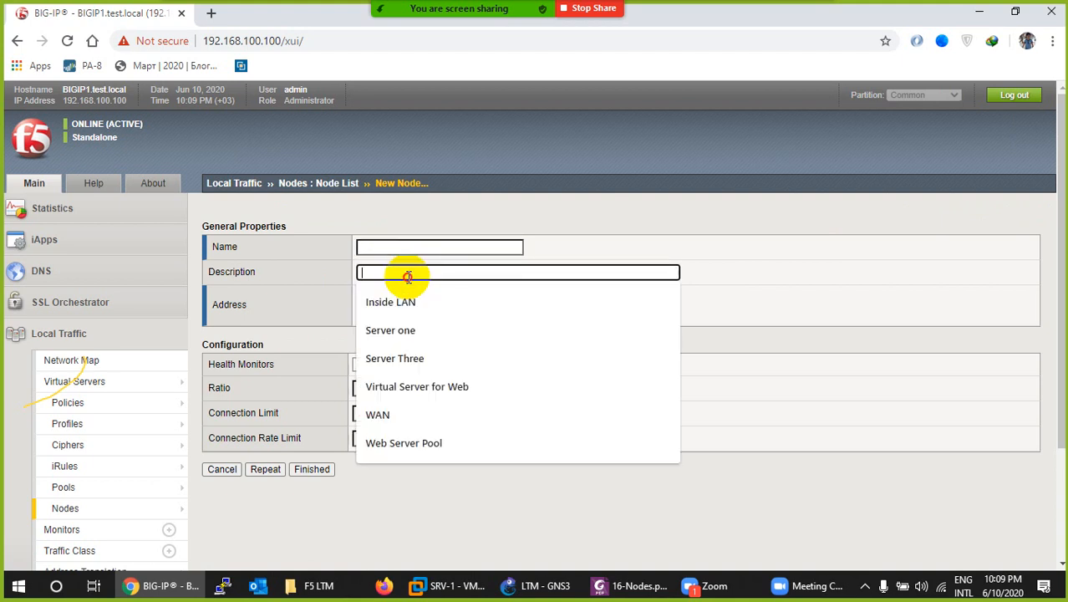
left_click(736, 279)
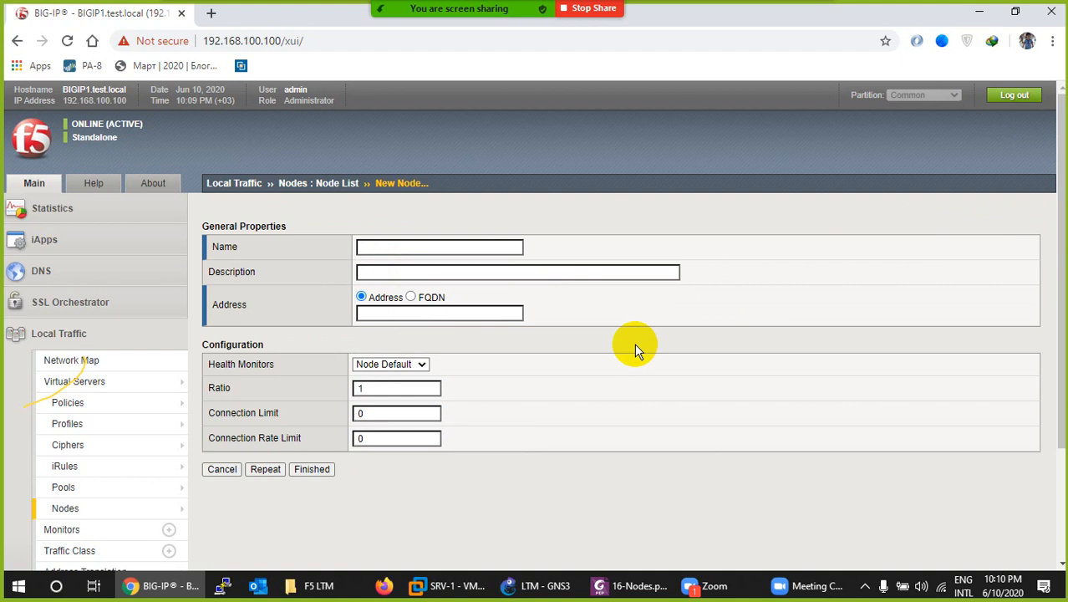
Fill in the new node with address 192.168.1.1, name Server-1 and description "Server one"
left_click(447, 314)
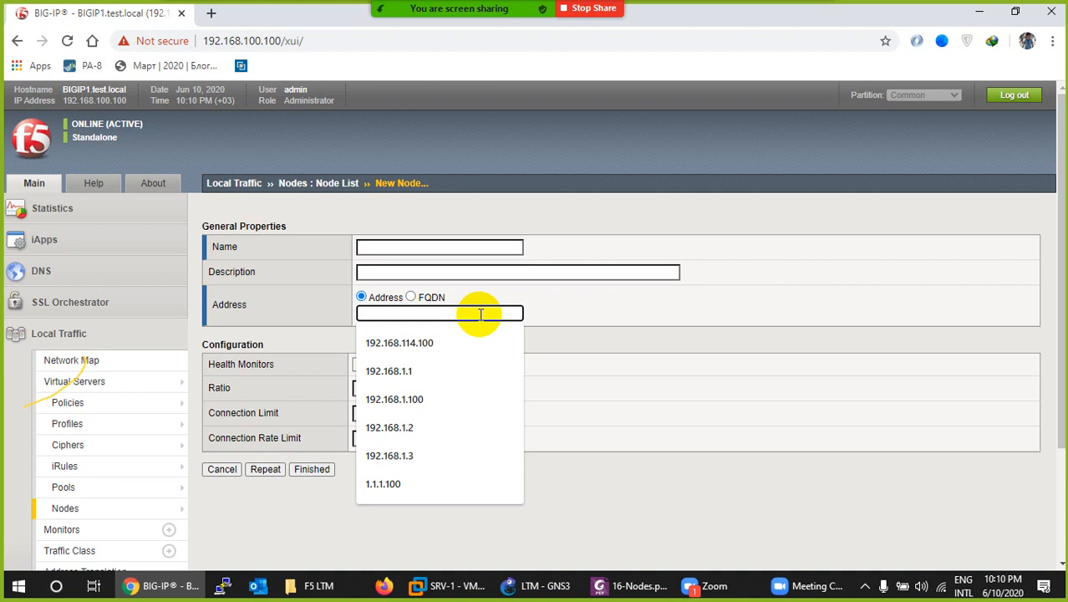
left_click(447, 362)
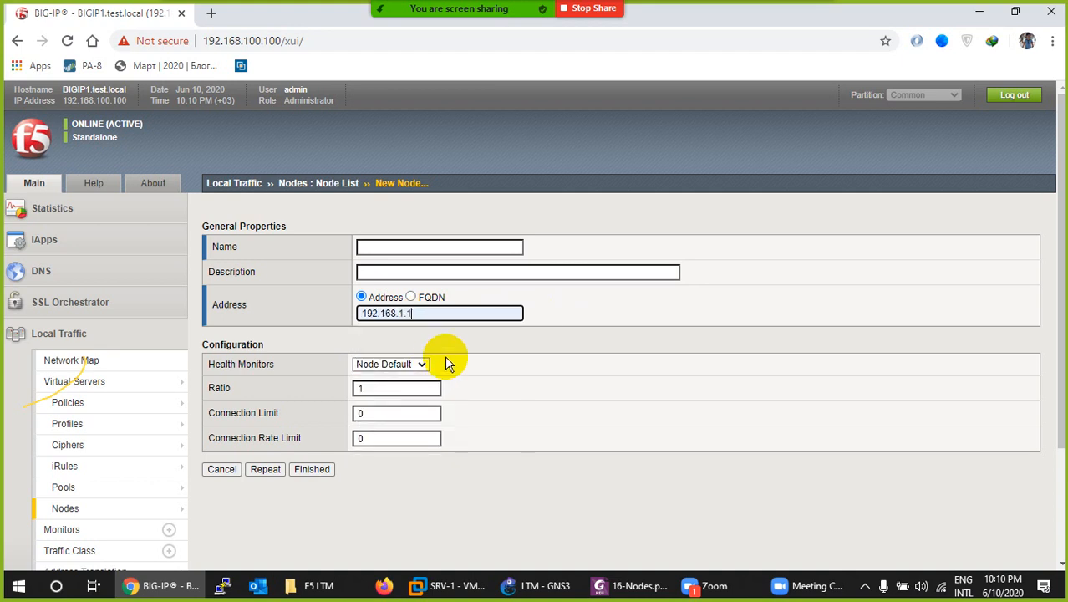
left_click(428, 247)
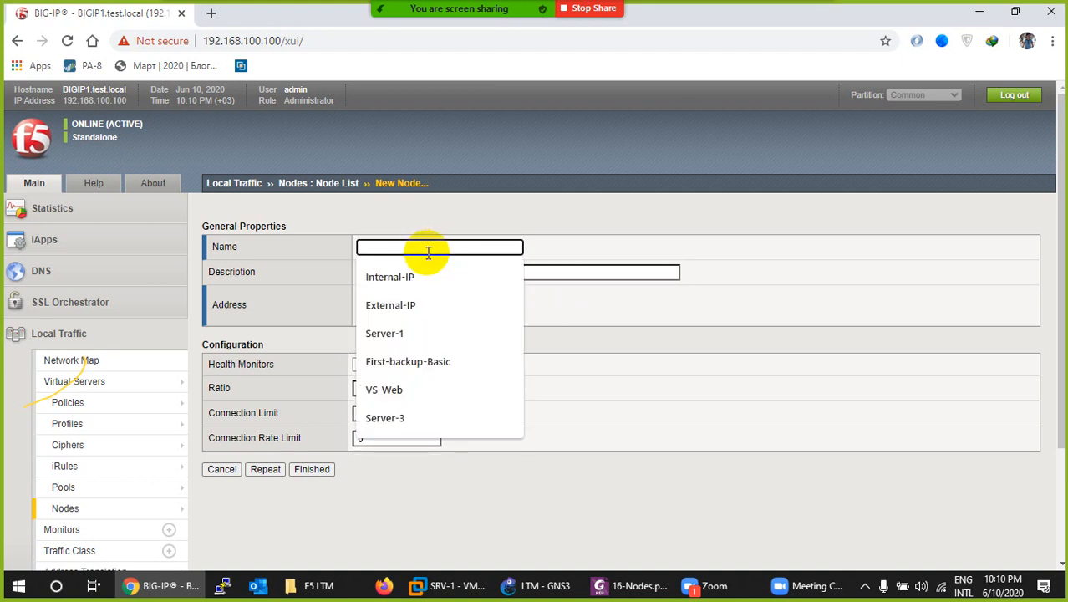
type("ser")
left_click(408, 274)
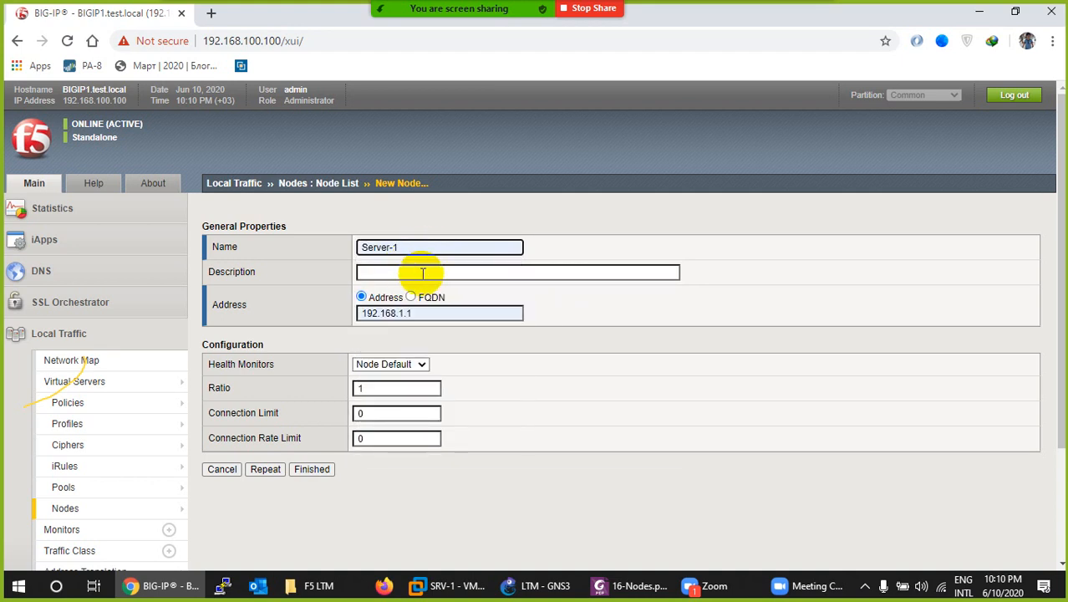
left_click(422, 274)
left_click(415, 333)
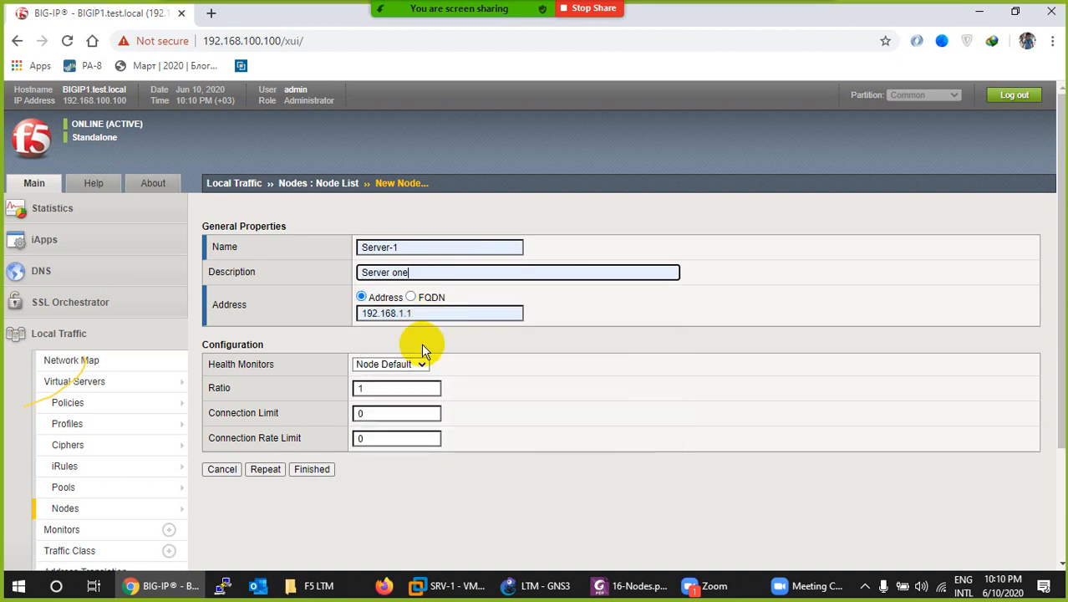
Try the Node Specific and None health monitor options for the new node, and return it to Node Default
scroll(443, 380, "down", 2)
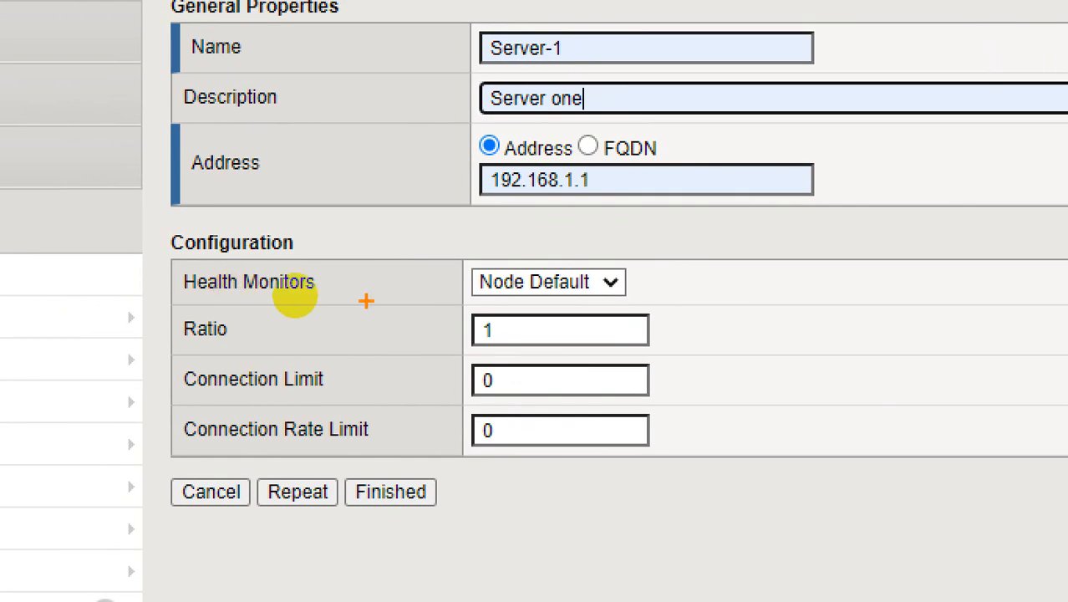
left_click_drag(324, 284, 444, 285)
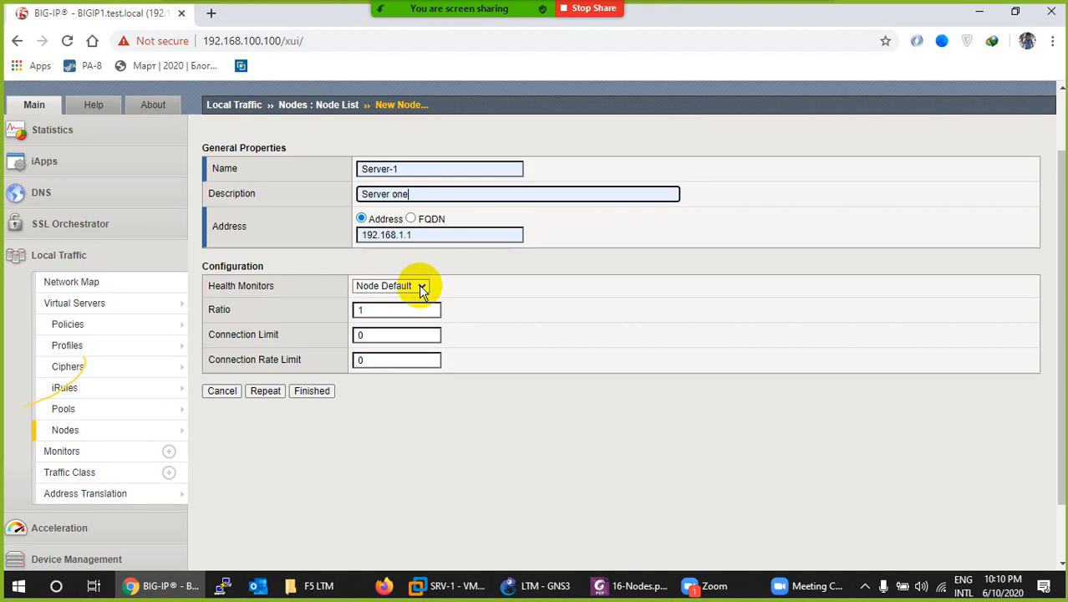
left_click(611, 282)
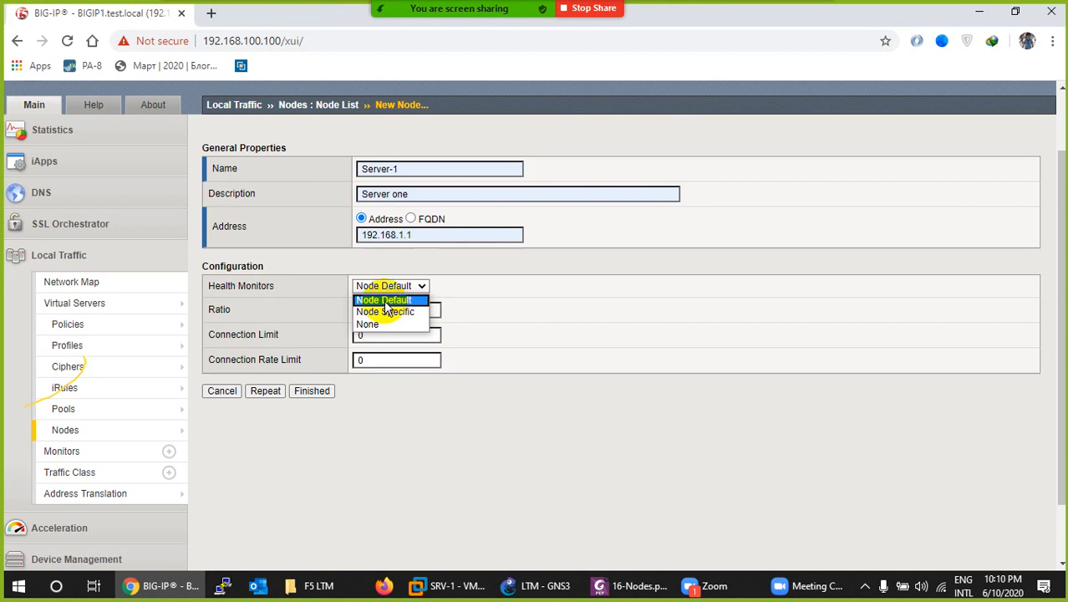
left_click(386, 299)
left_click(406, 288)
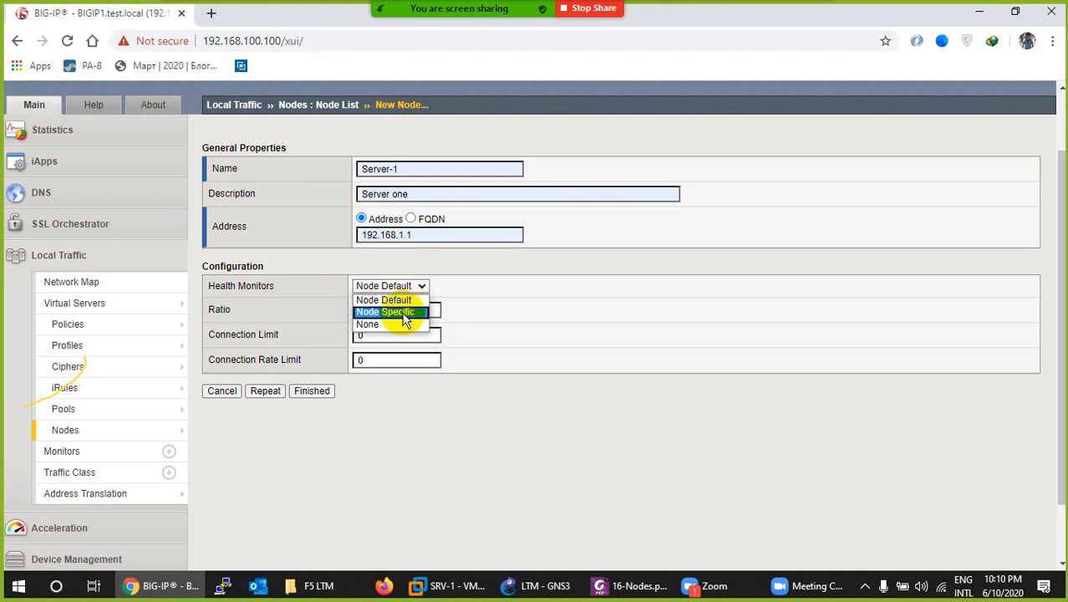
left_click(405, 310)
left_click(404, 288)
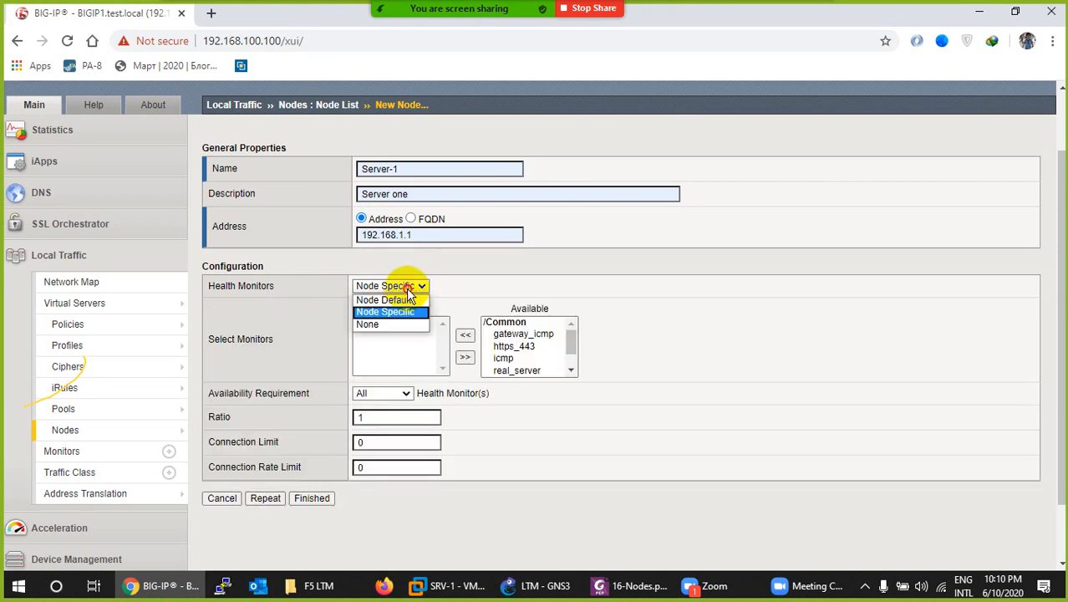
left_click(397, 321)
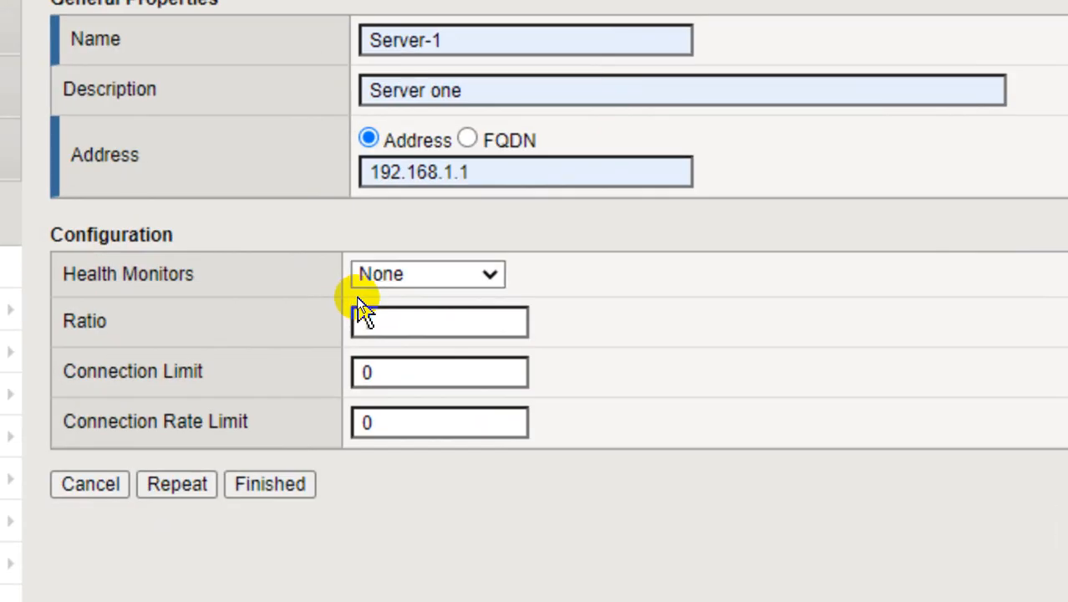
left_click(389, 288)
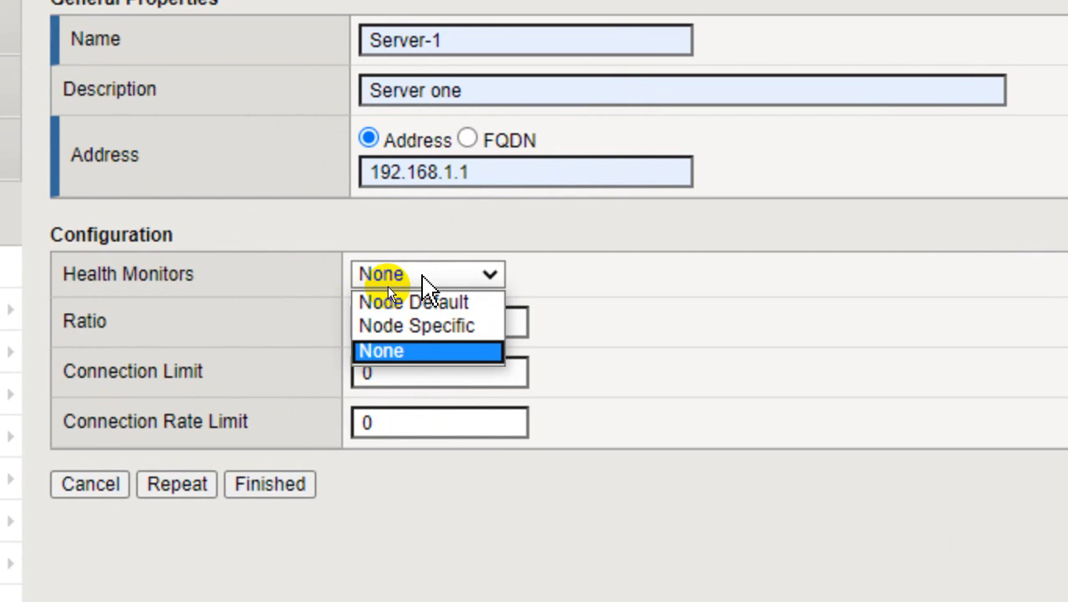
left_click(389, 302)
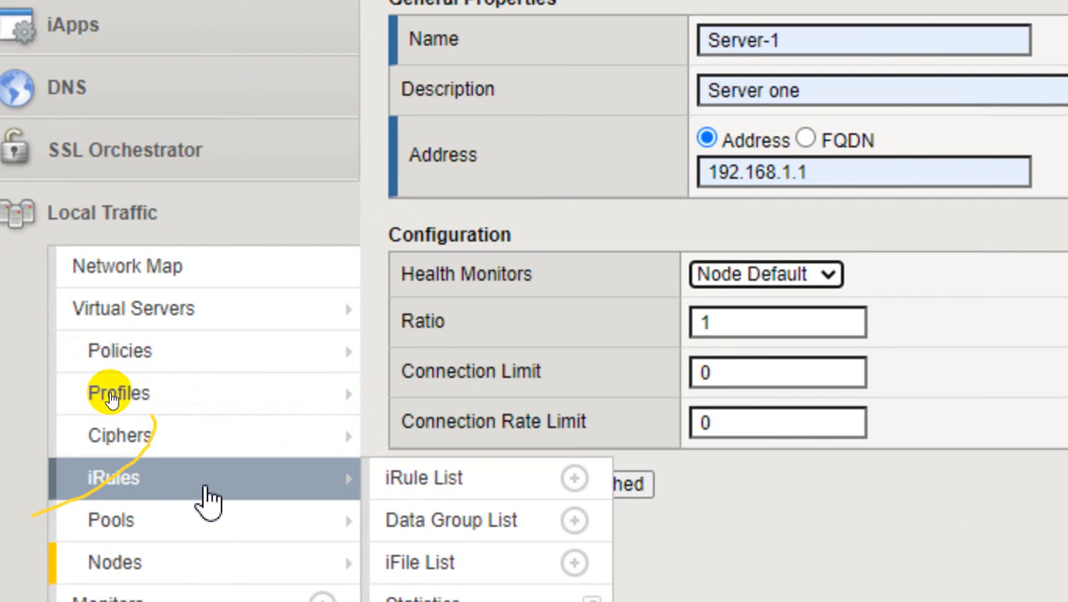
mouse_move(192, 539)
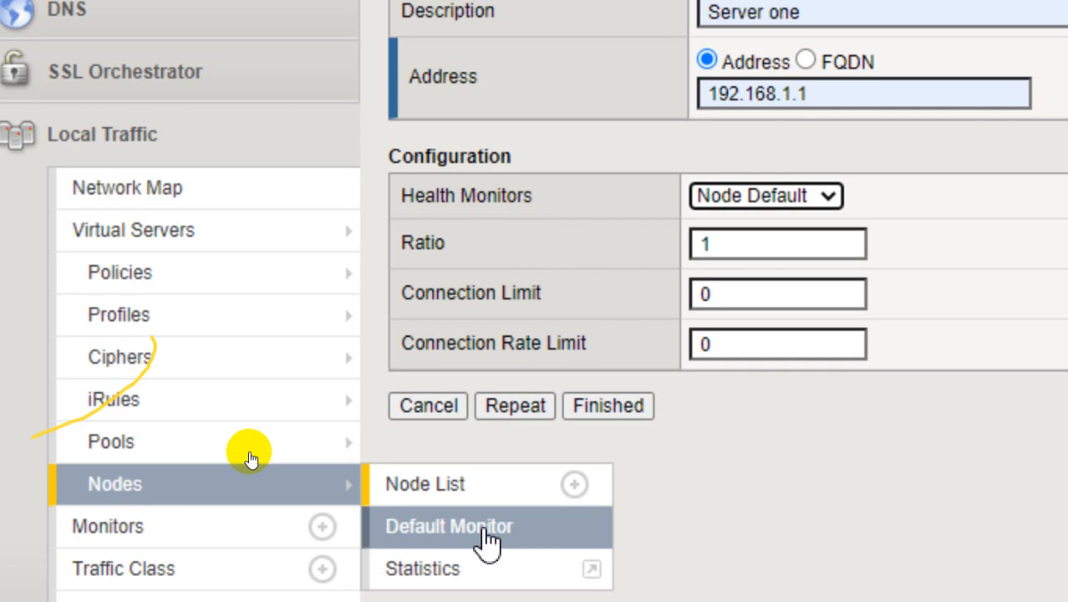
Set the node's health monitors to Node Specific with icmp as the active monitor, and submit the node
left_click(836, 196)
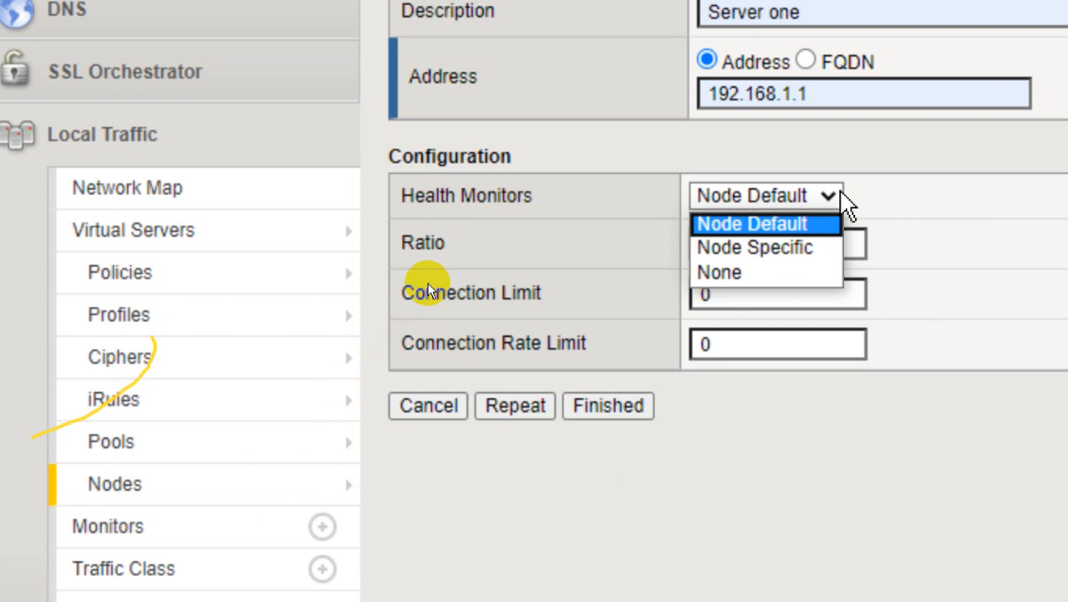
left_click(789, 251)
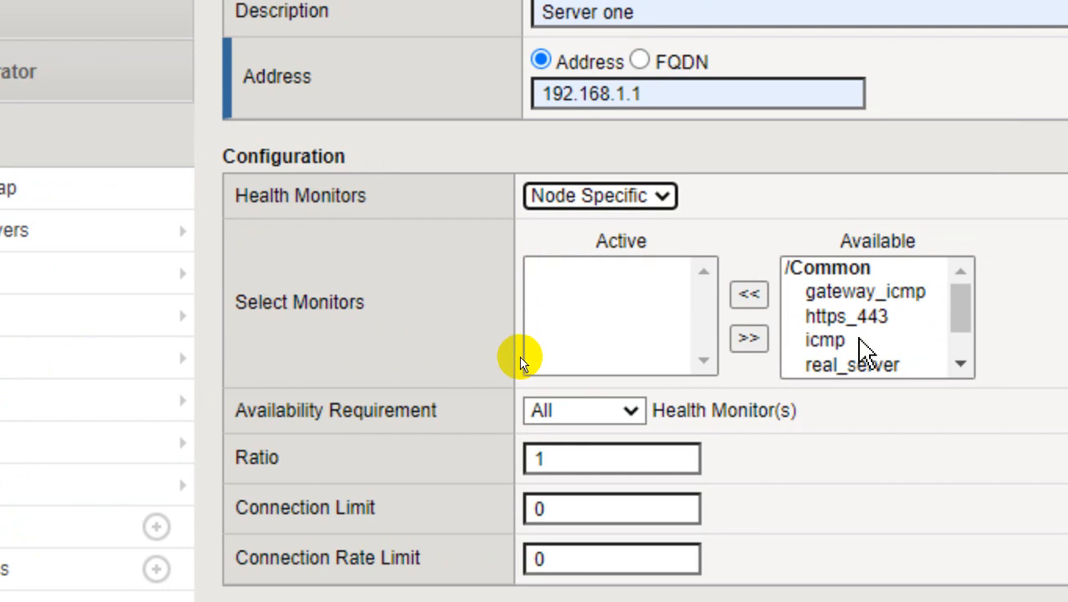
left_click(844, 349)
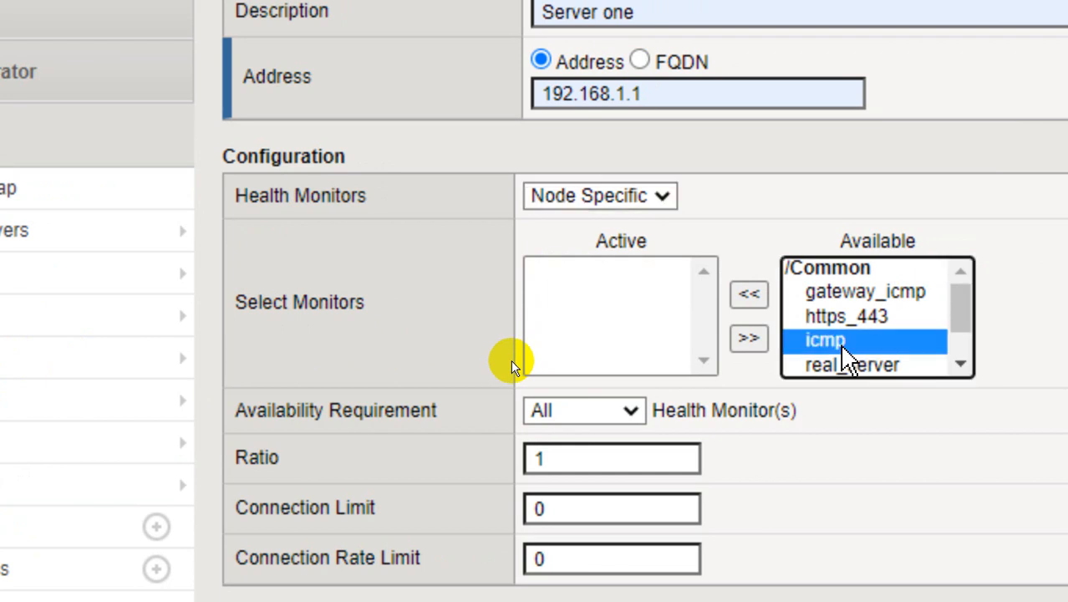
left_click(749, 294)
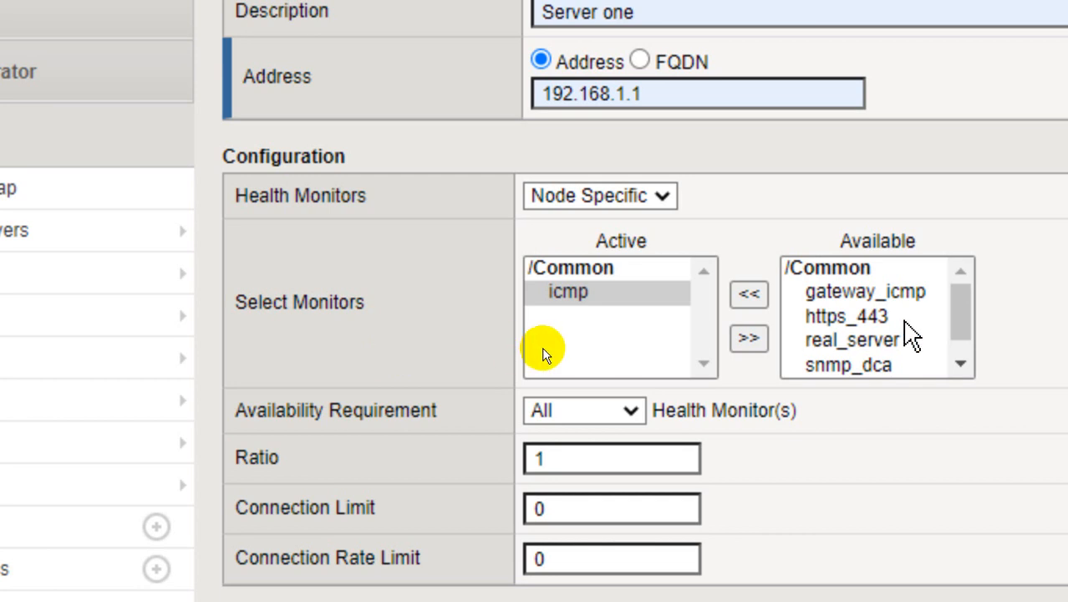
scroll(906, 332, "down", 1)
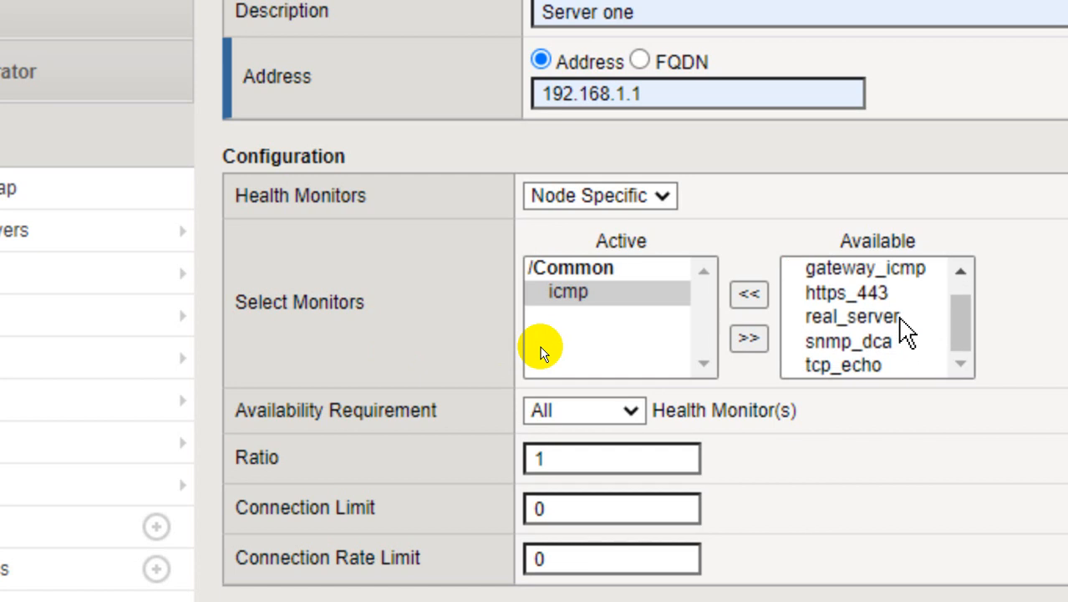
scroll(898, 321, "up", 1)
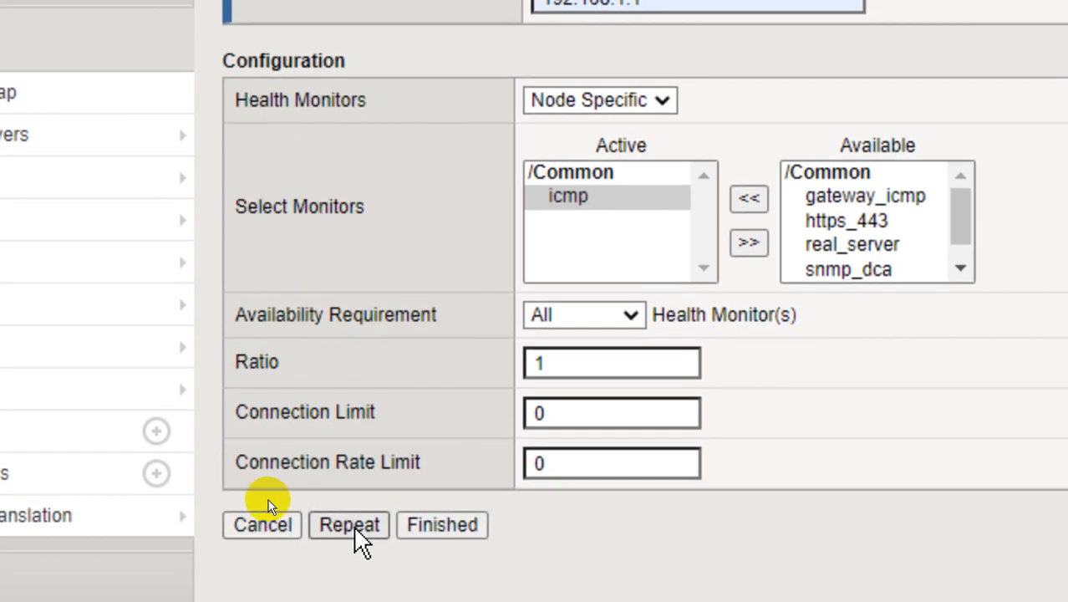
left_click(438, 528)
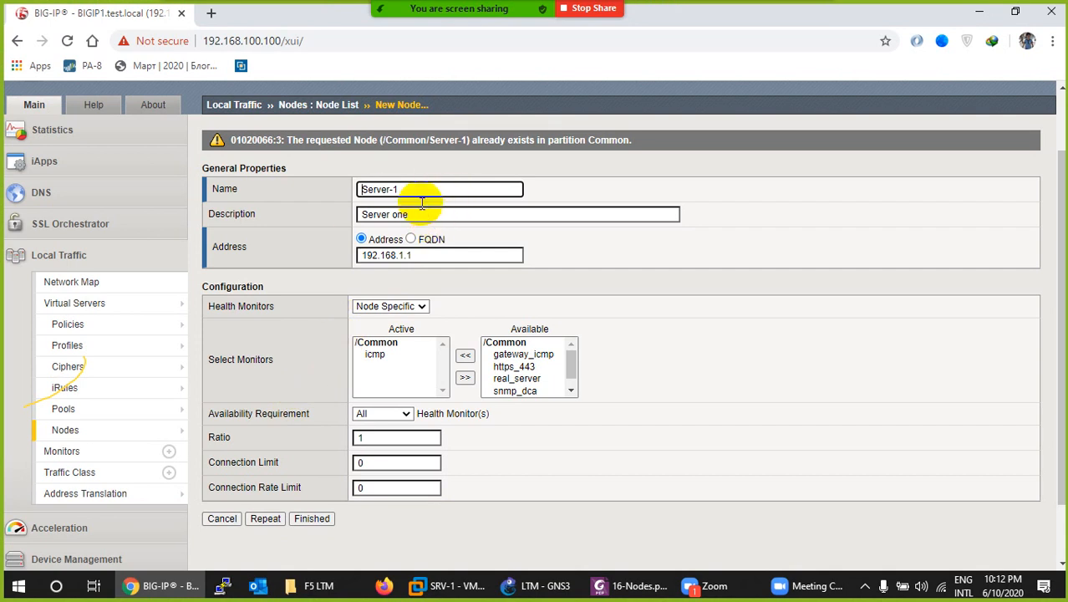
Set the new node's address to 192.168.1.11 and its name to Server-11, and finish creating it
left_click(422, 255)
type("1")
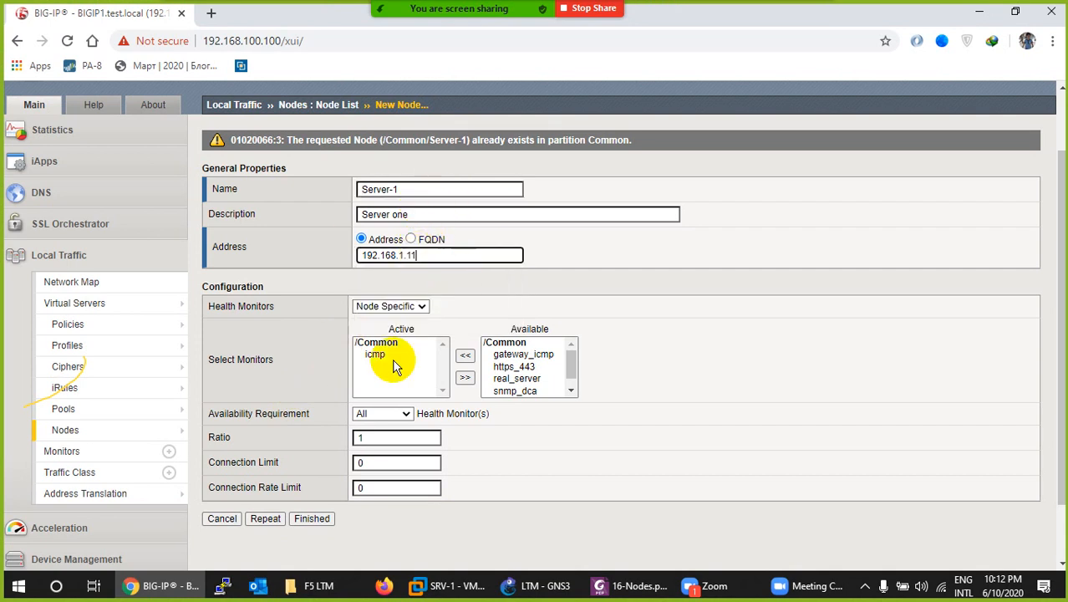
left_click(313, 519)
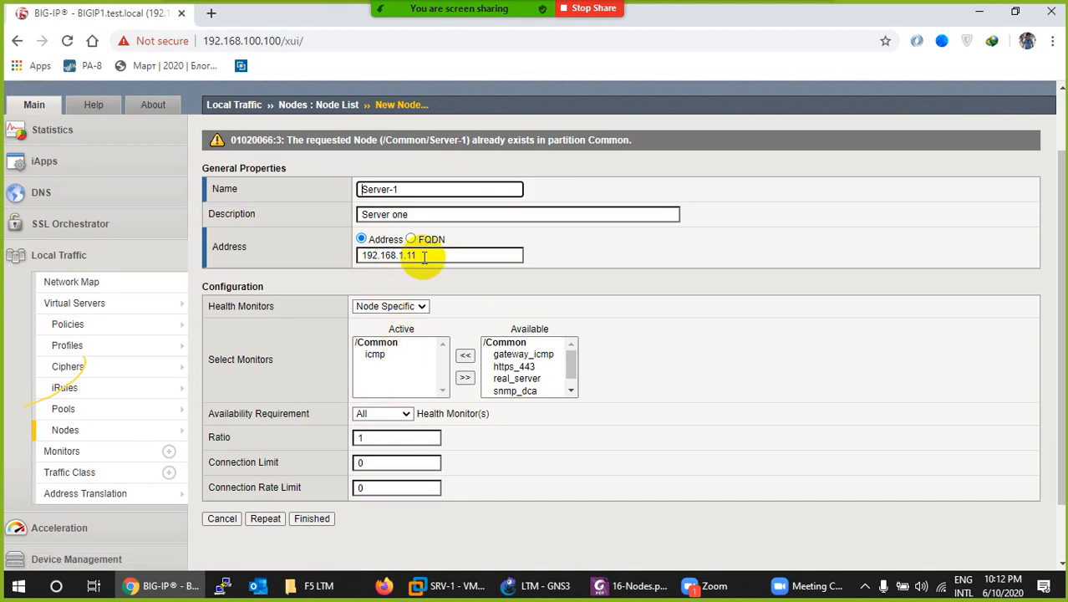
left_click(410, 189)
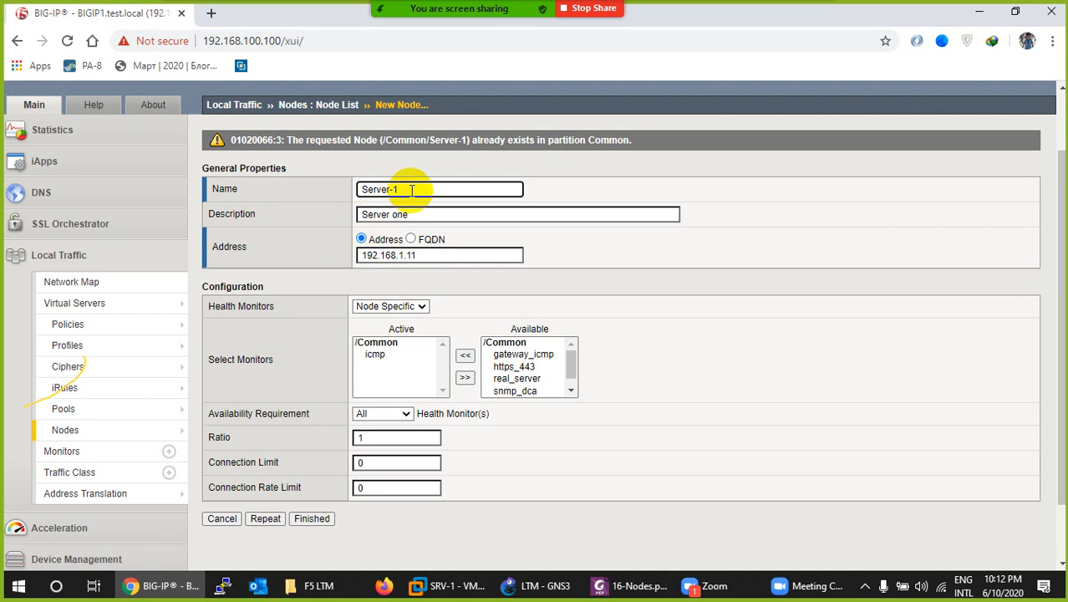
type("1")
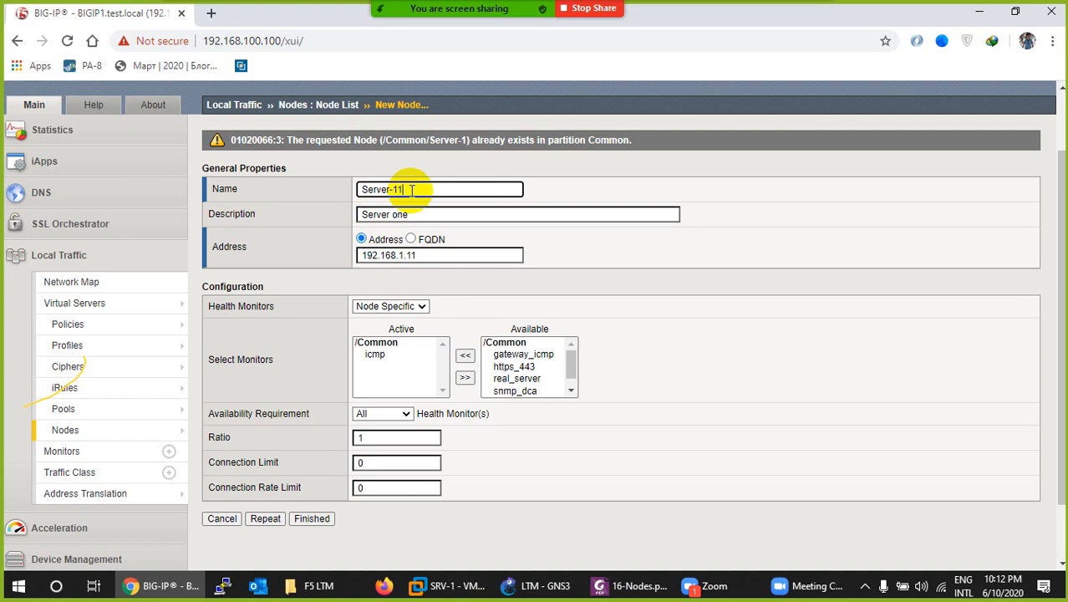
left_click(314, 520)
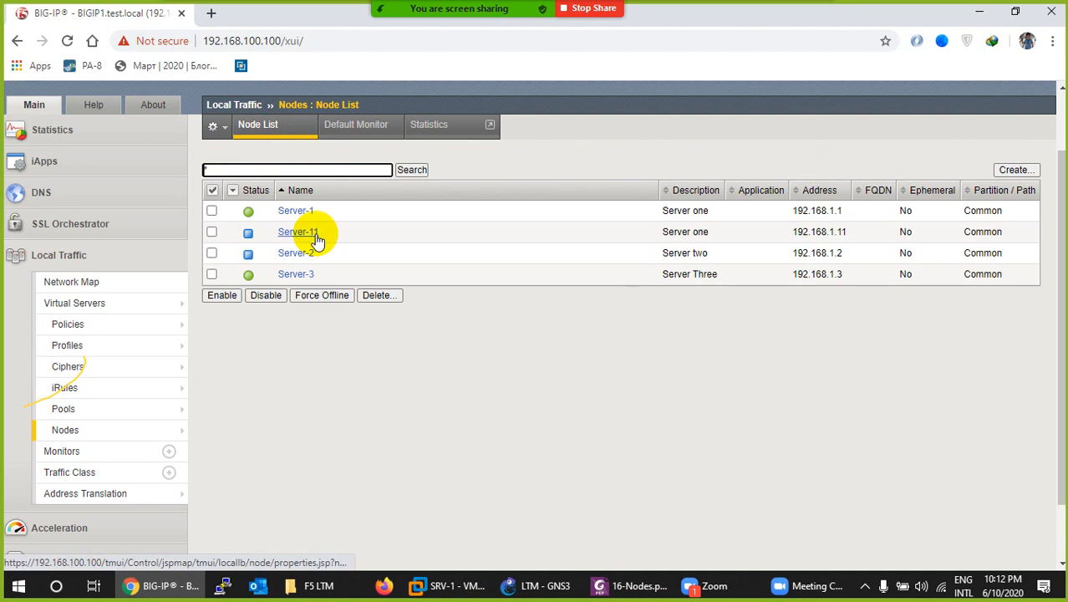
Open the icmp health monitor from Server-11's properties and examine its interval and timeout
left_click(314, 235)
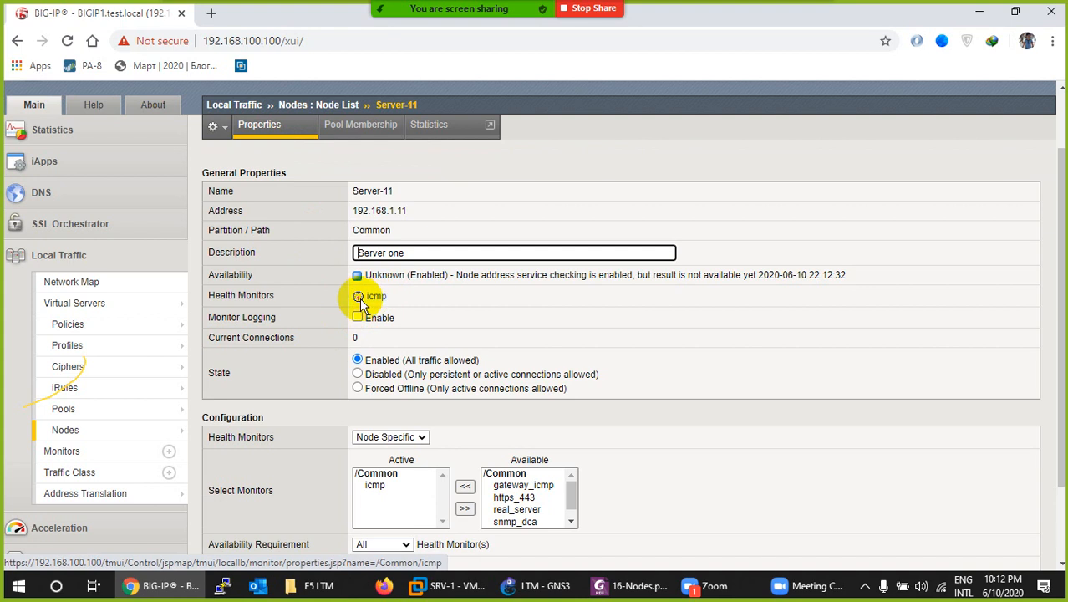
left_click(375, 297)
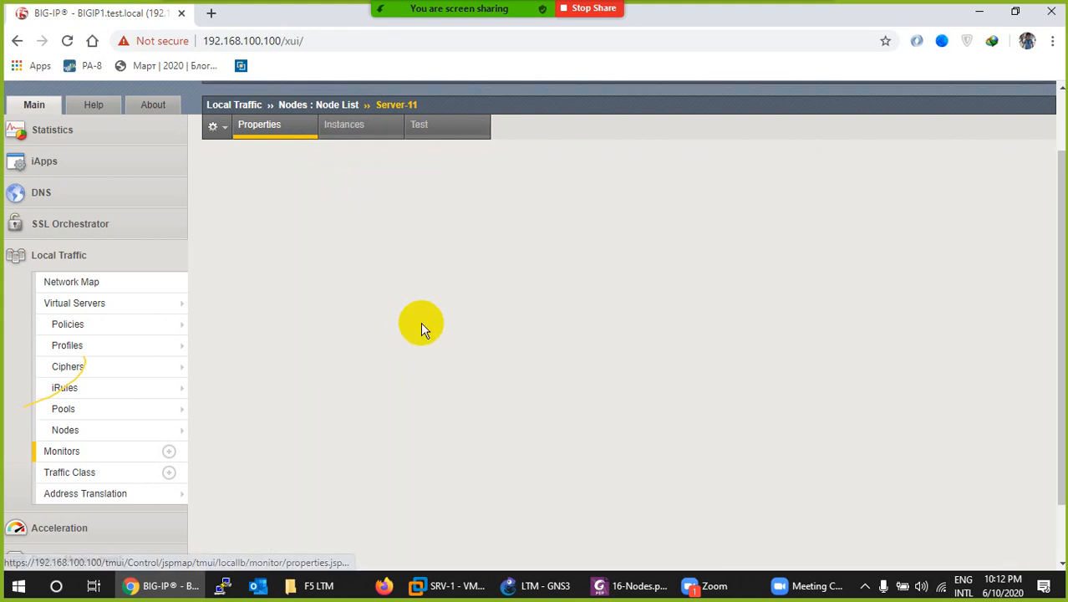
left_click_drag(396, 277, 352, 284)
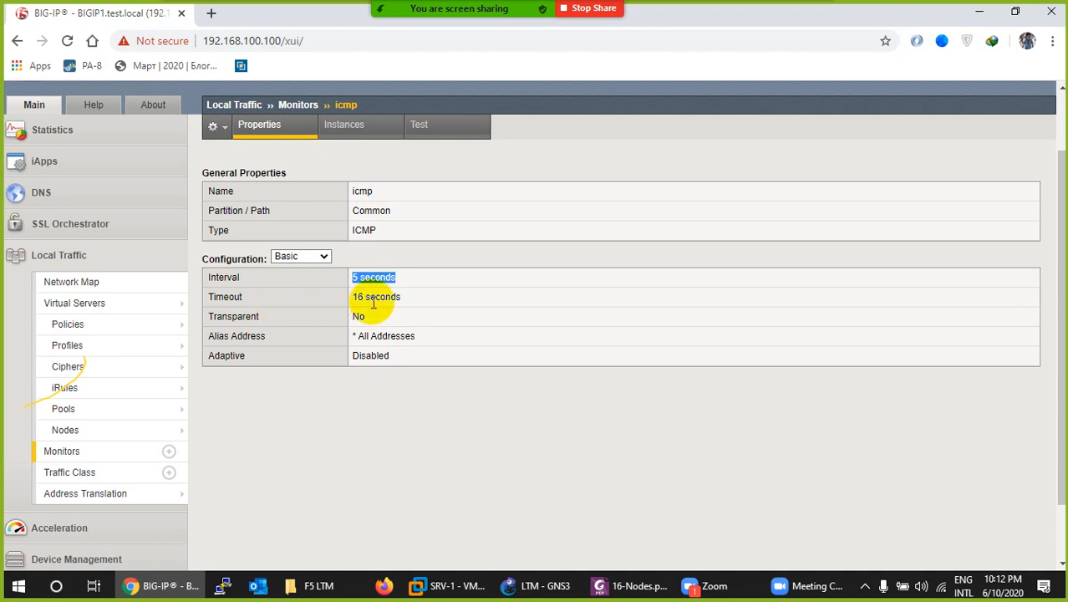
left_click_drag(401, 296, 356, 298)
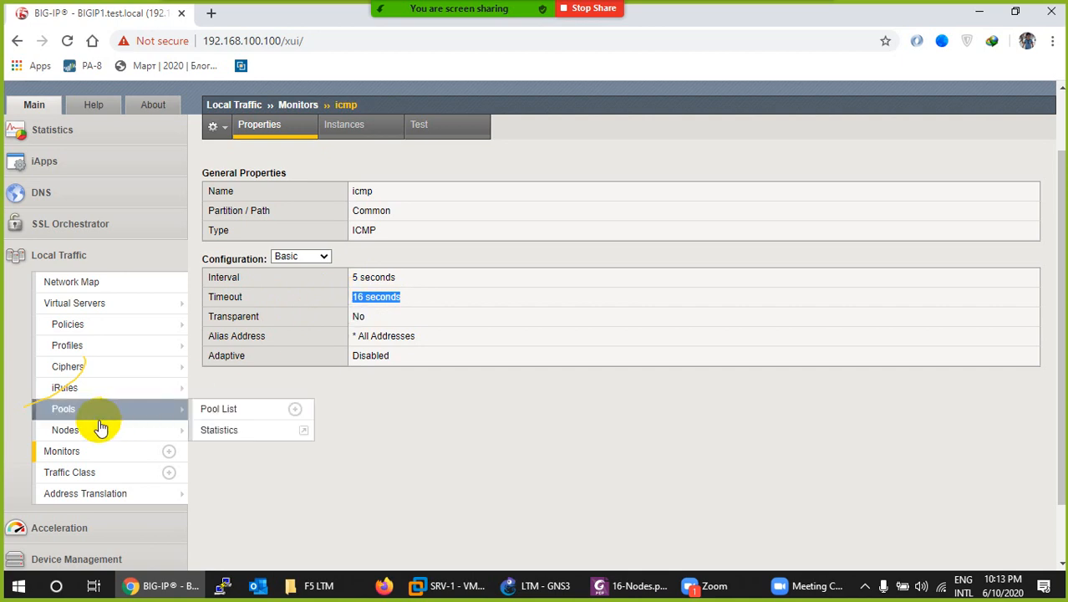
Open Server-11's properties from the node list and review its availability and health monitor
mouse_move(104, 434)
left_click(210, 436)
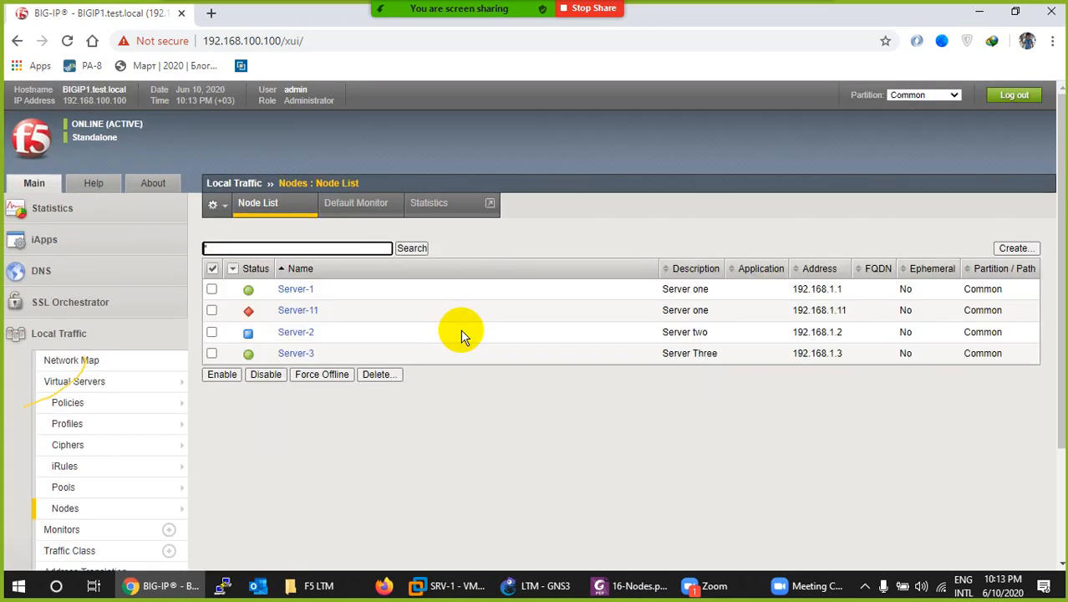
left_click(308, 310)
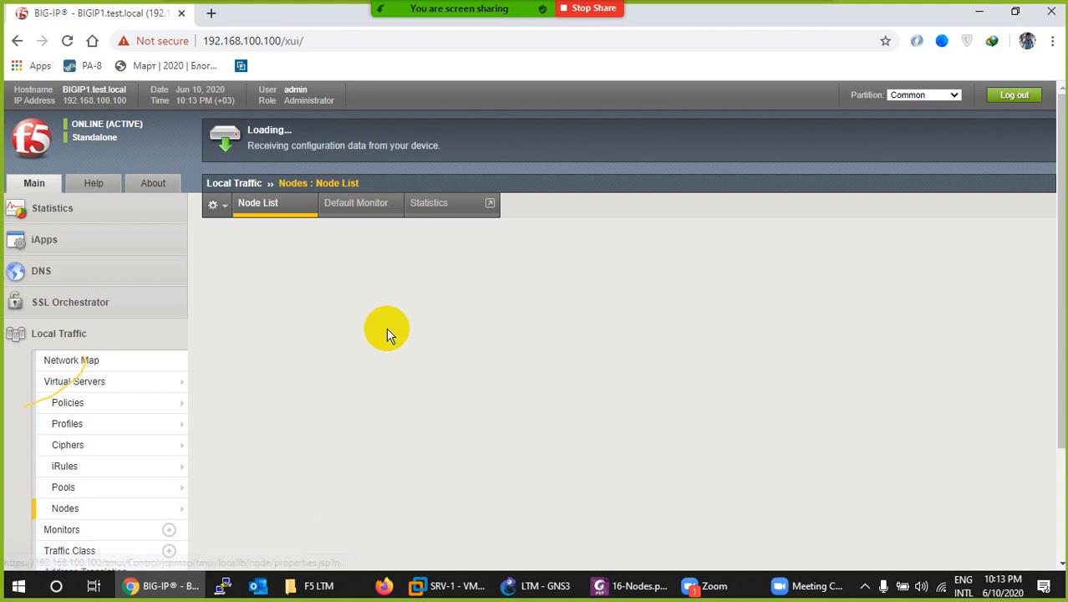
scroll(389, 329, "down", 1)
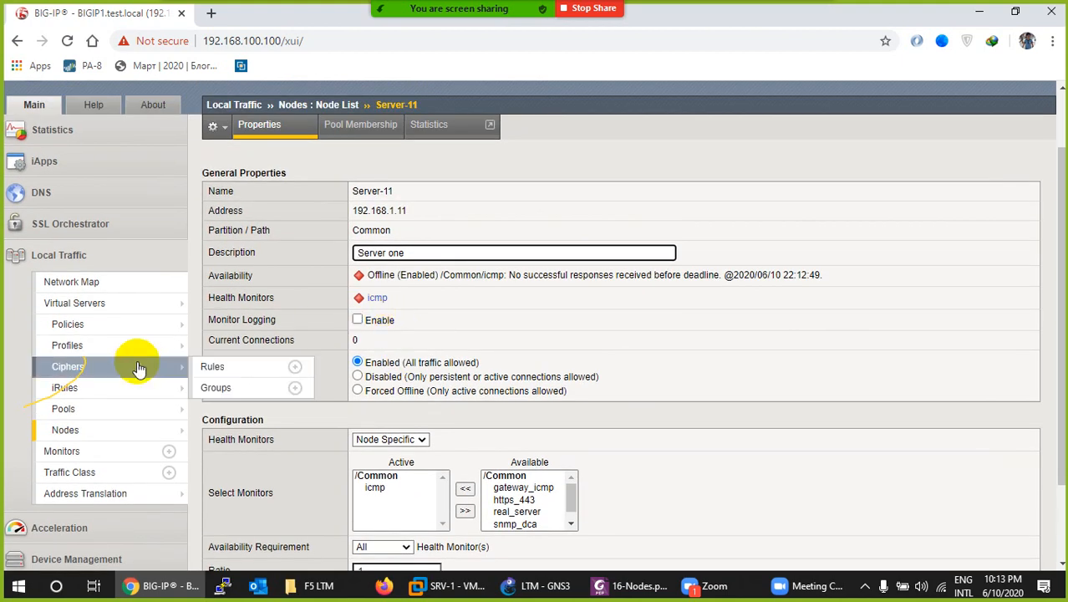
Return to the node list and select the Server-11 node
mouse_move(98, 429)
left_click(198, 431)
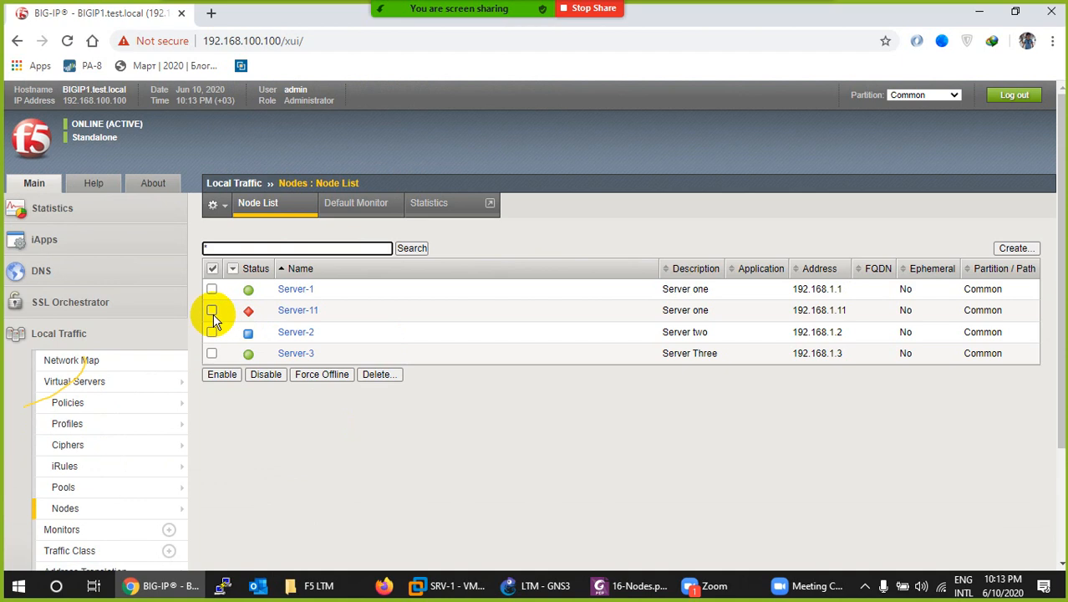
left_click(211, 311)
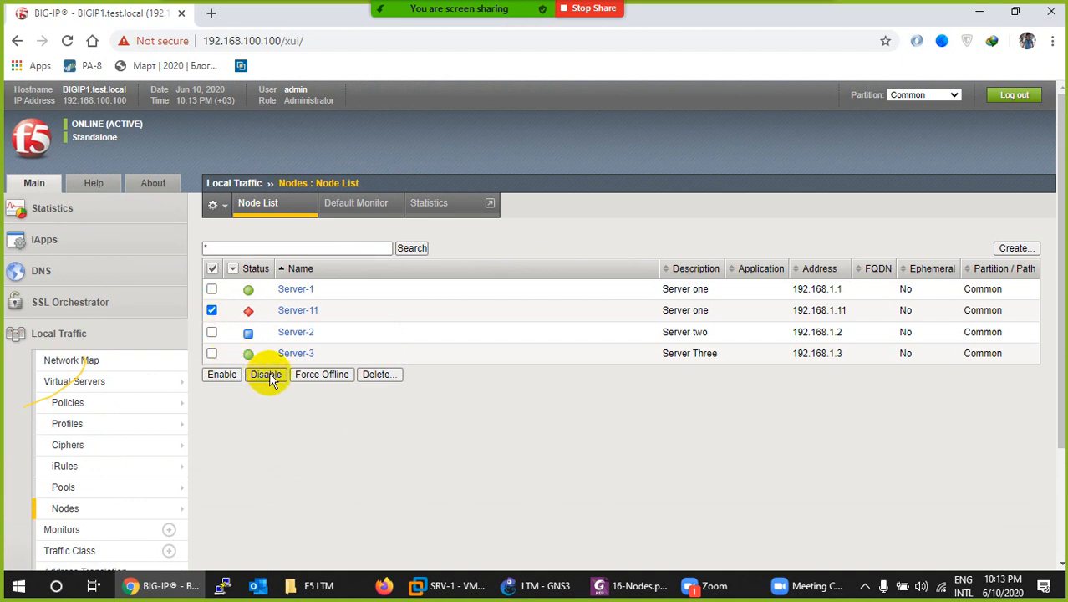
Start a new node and try the Node Specific and None options for its health monitors
left_click(1027, 249)
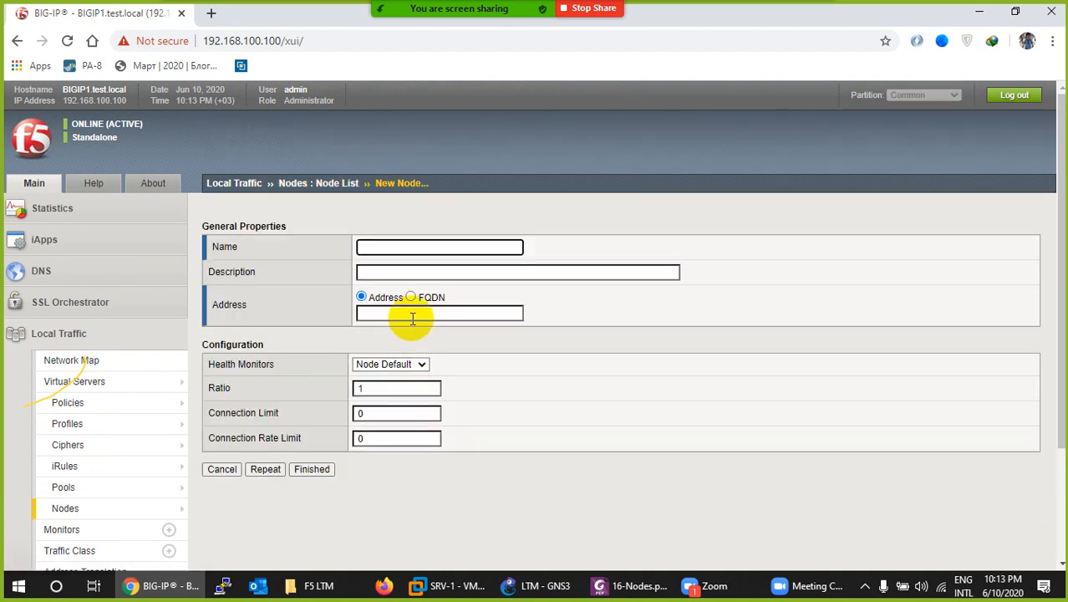
left_click(412, 315)
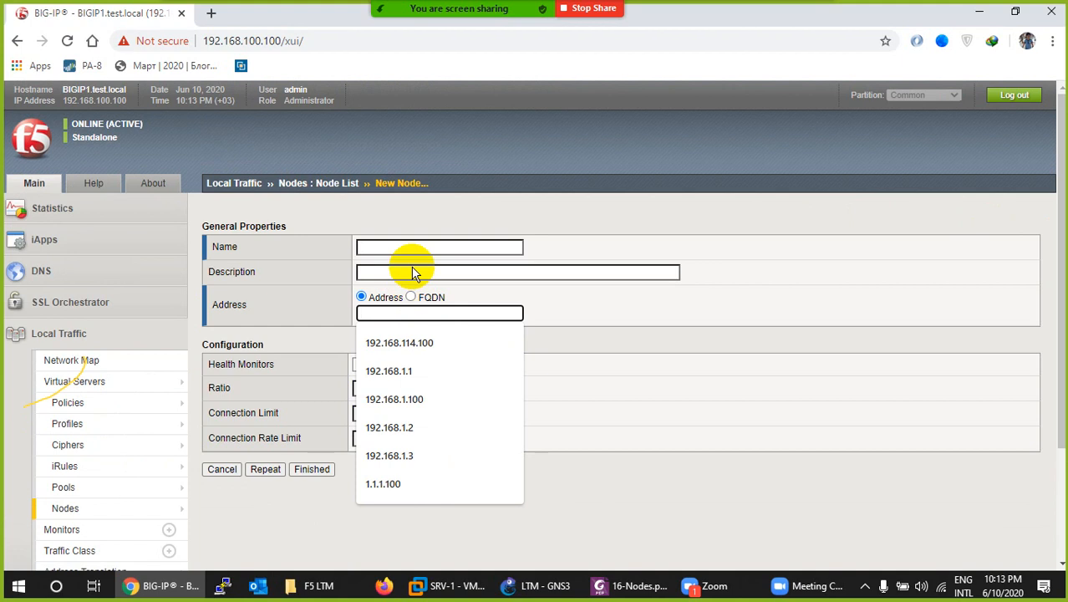
left_click(409, 248)
left_click(355, 297)
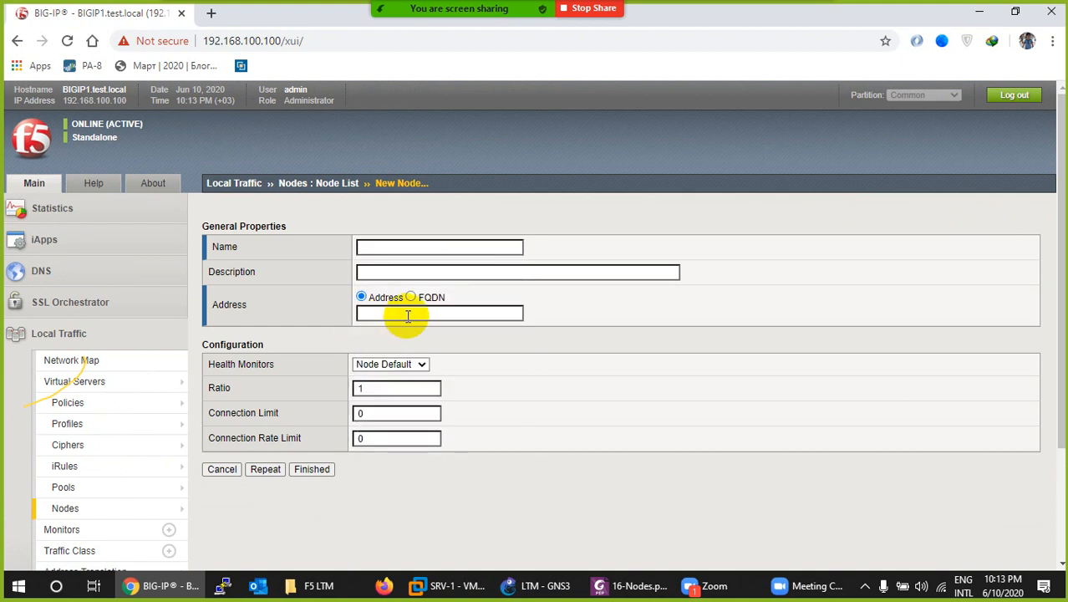
scroll(435, 326, "down", 1)
left_click(389, 286)
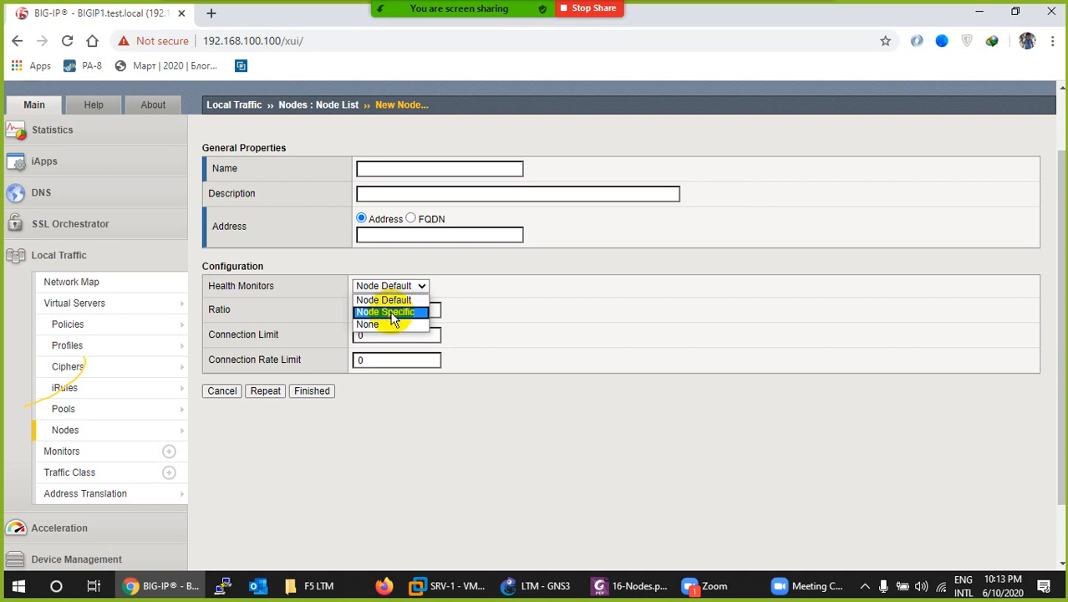
left_click(394, 311)
left_click(391, 286)
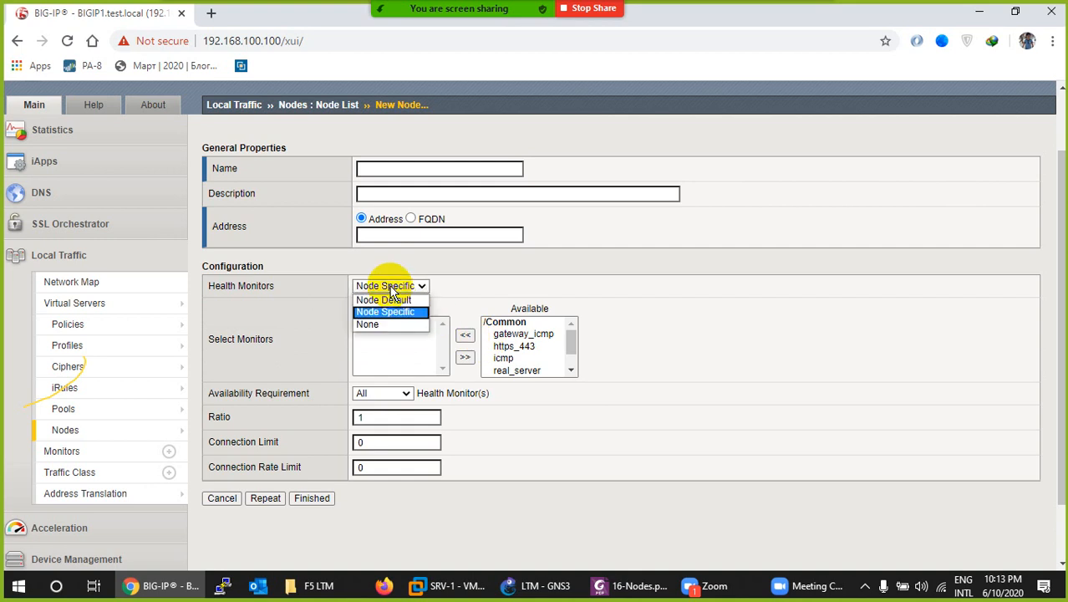
left_click(381, 319)
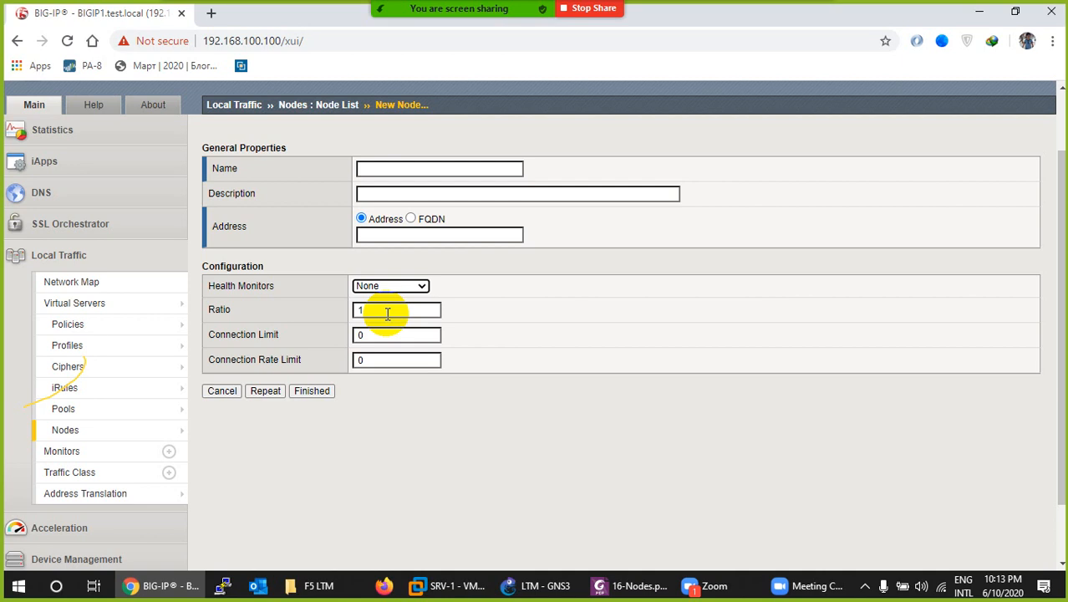
Set the new node's connection limit to 2 and its connection rate limit to 4
left_click(372, 337)
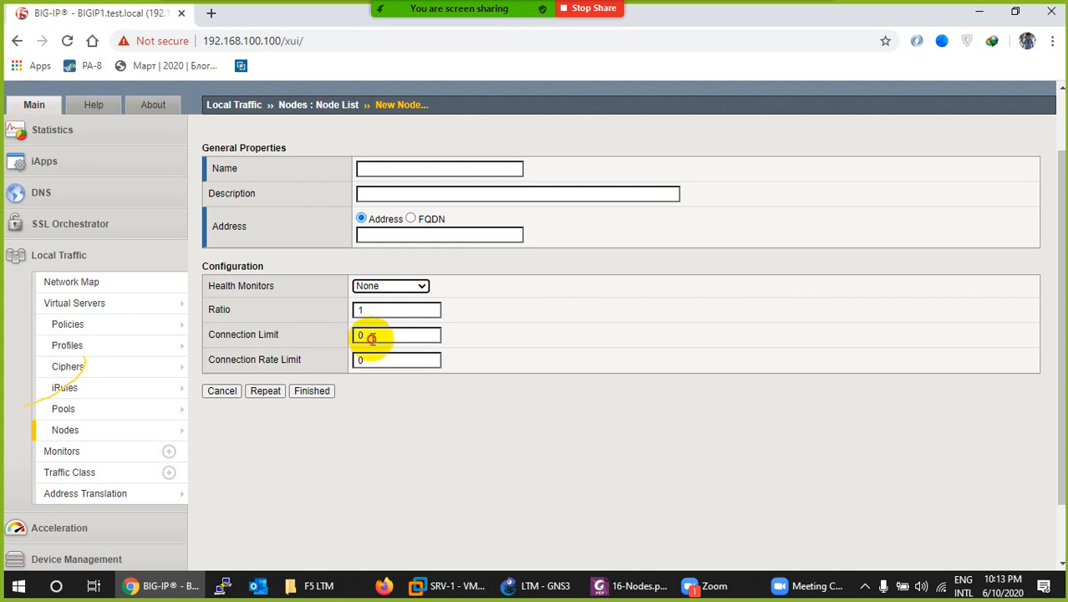
left_click_drag(371, 337, 346, 335)
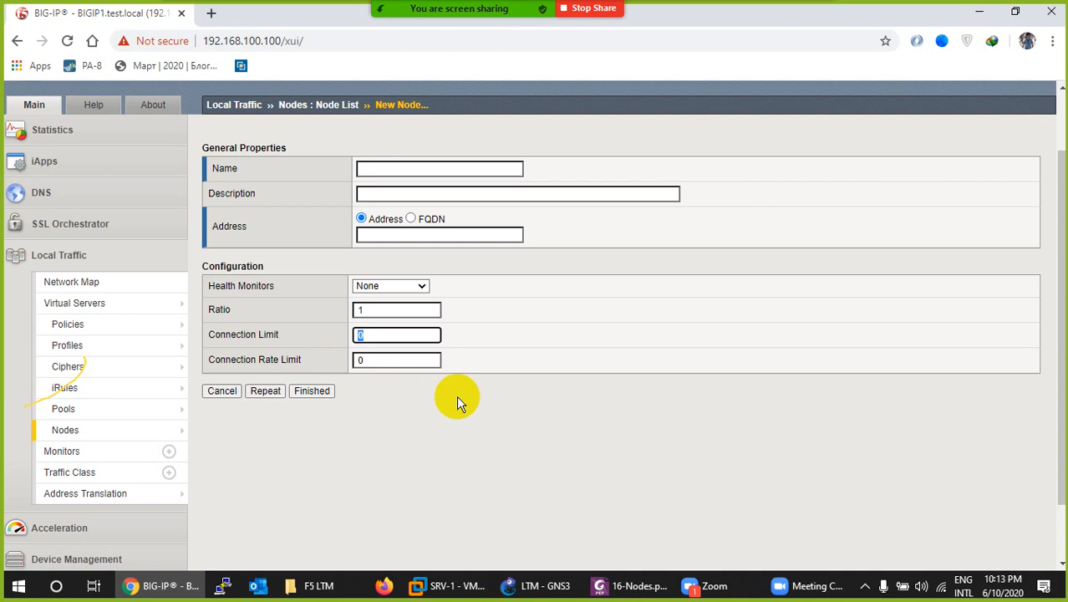
type("2")
double_click(356, 360)
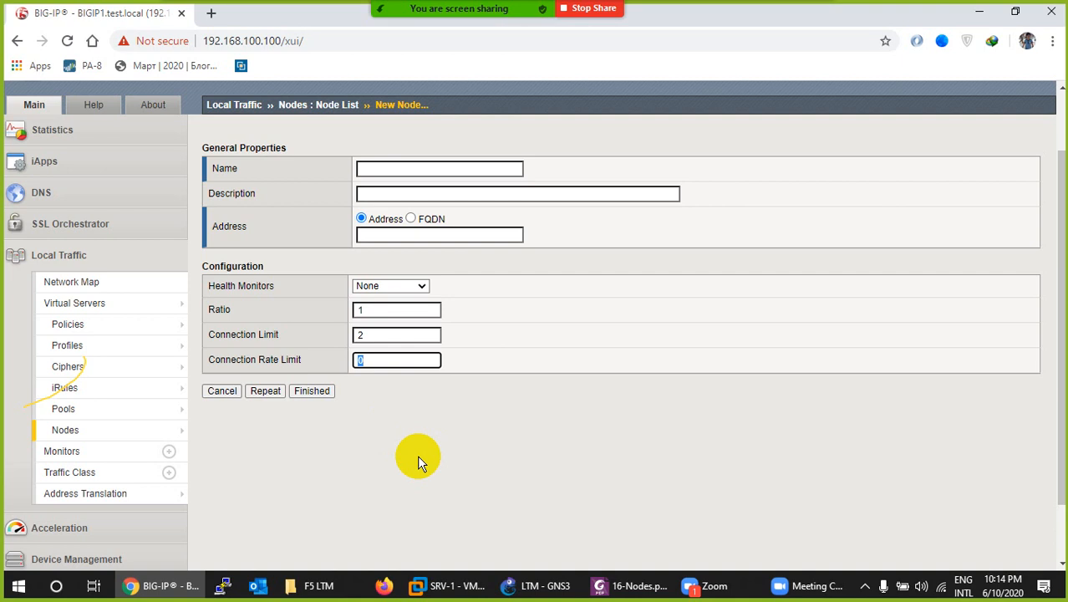
type("4")
Leave the new node form for the node list, and try selecting and clearing all nodes and Server-1
mouse_move(87, 430)
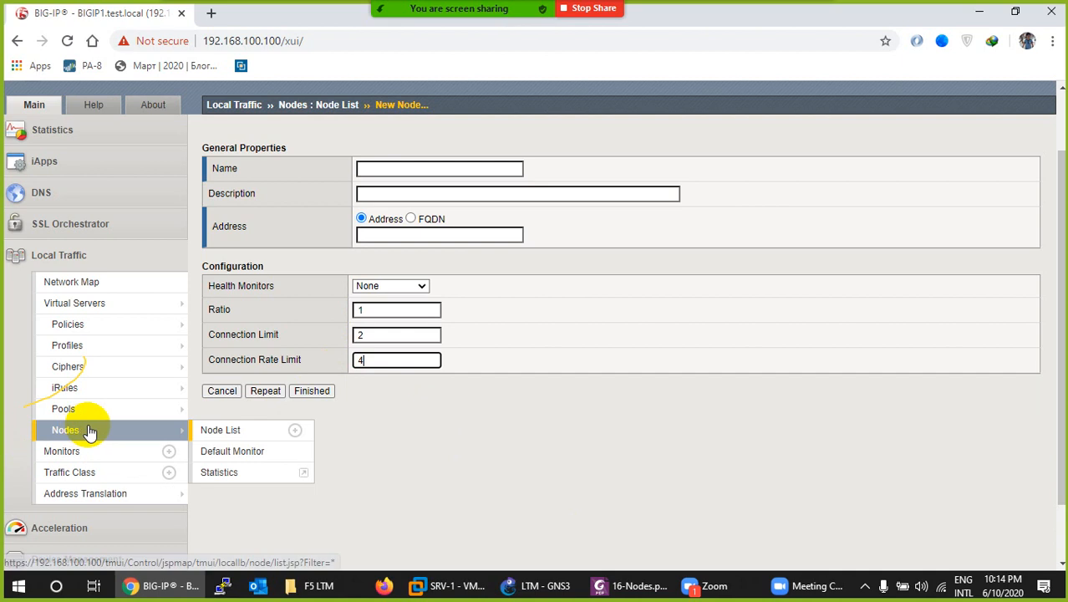
left_click(205, 429)
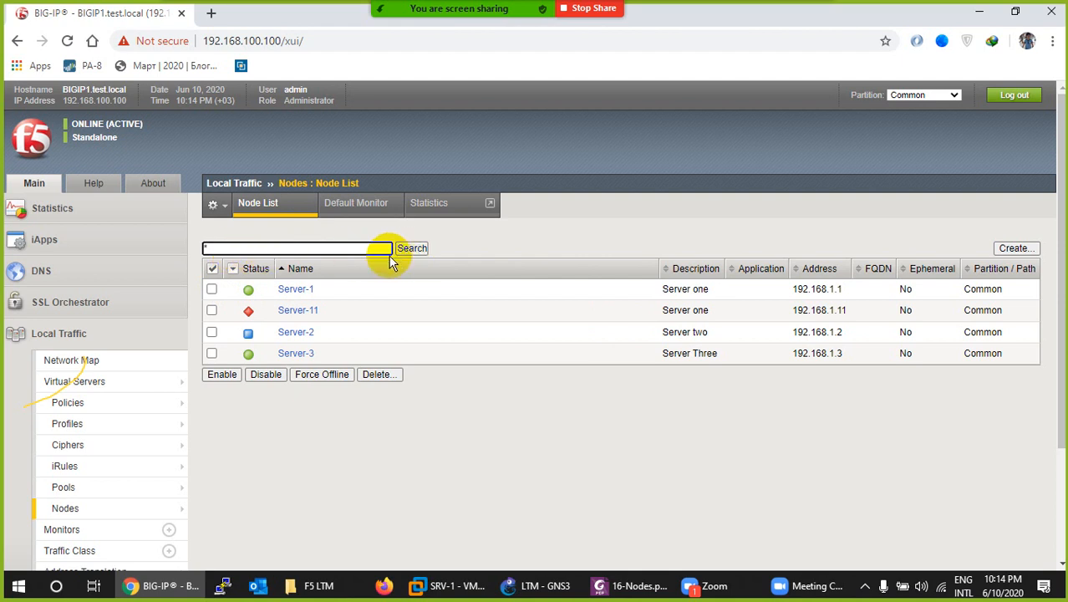
left_click(212, 270)
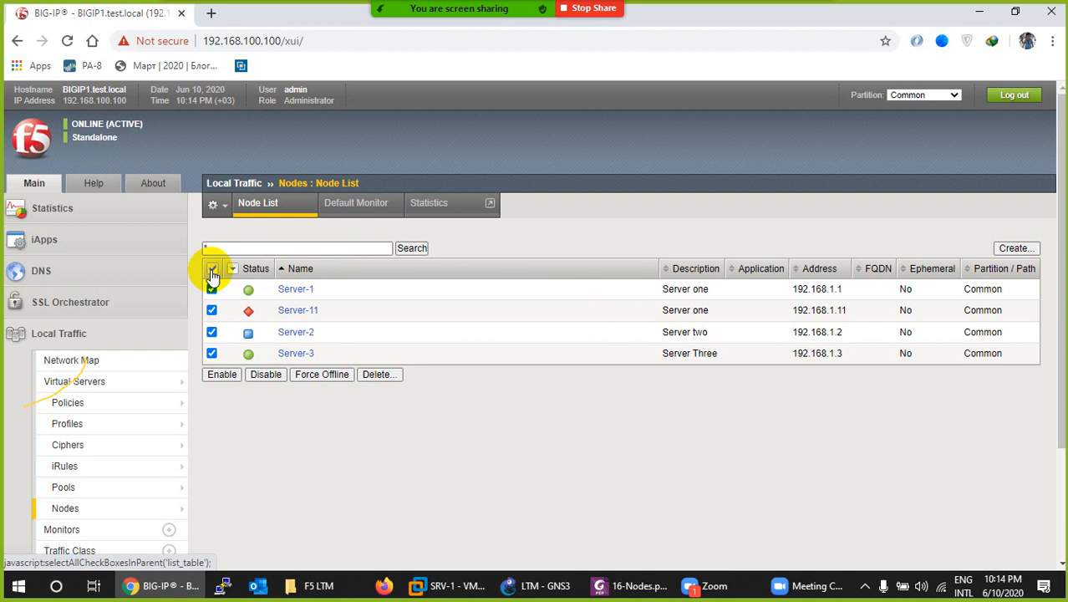
left_click(212, 269)
left_click(211, 289)
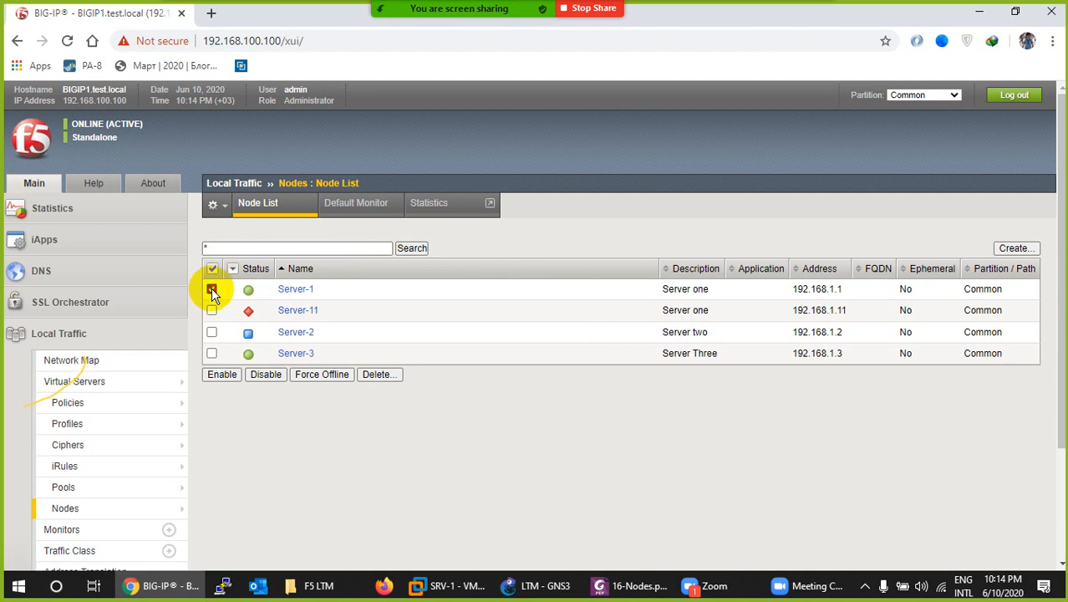
left_click(211, 289)
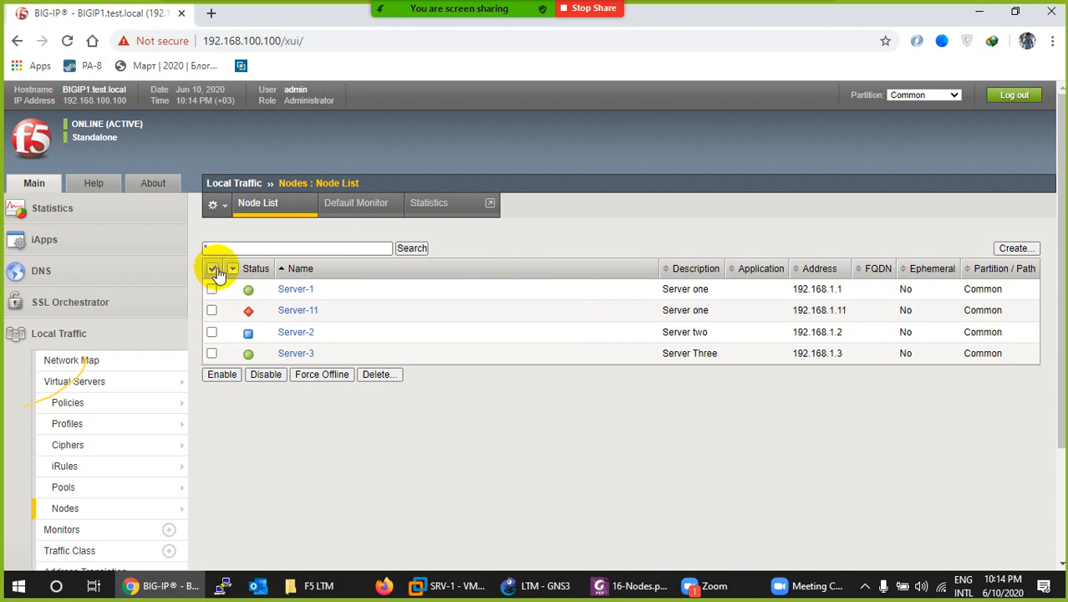
Select all nodes in the list, and clear Server-1, Server-11 and Server-2 to leave only Server-3 selected
left_click(213, 270)
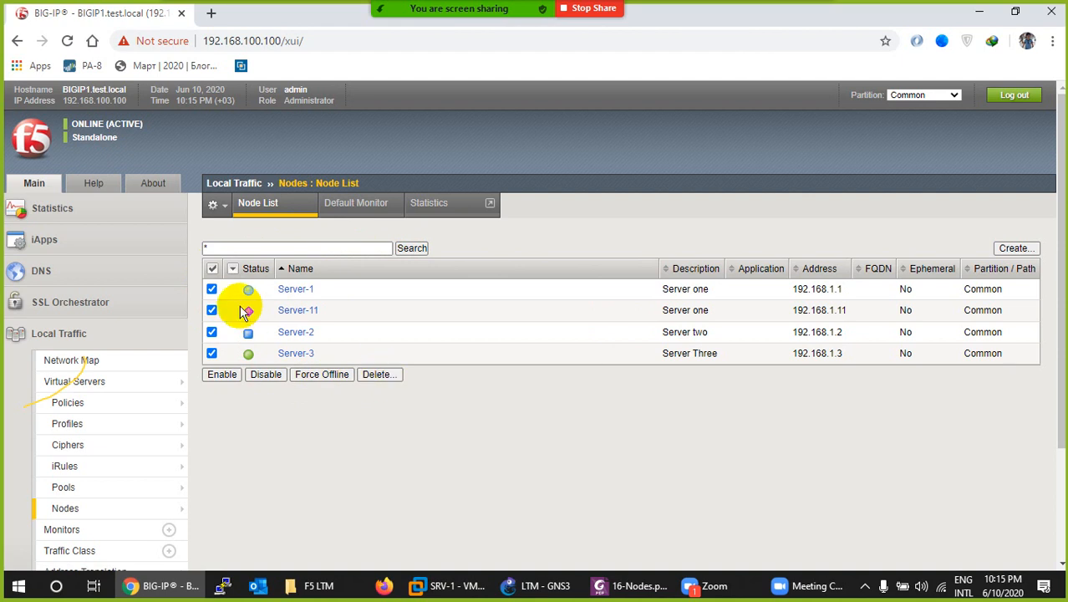
left_click(211, 289)
left_click(212, 310)
left_click(212, 331)
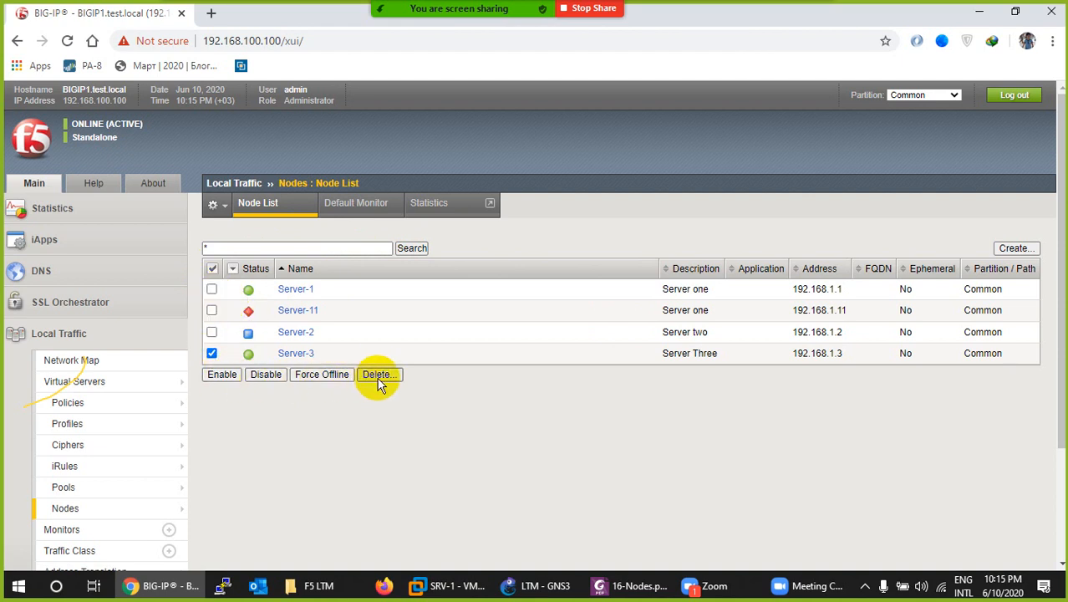
mouse_move(69, 382)
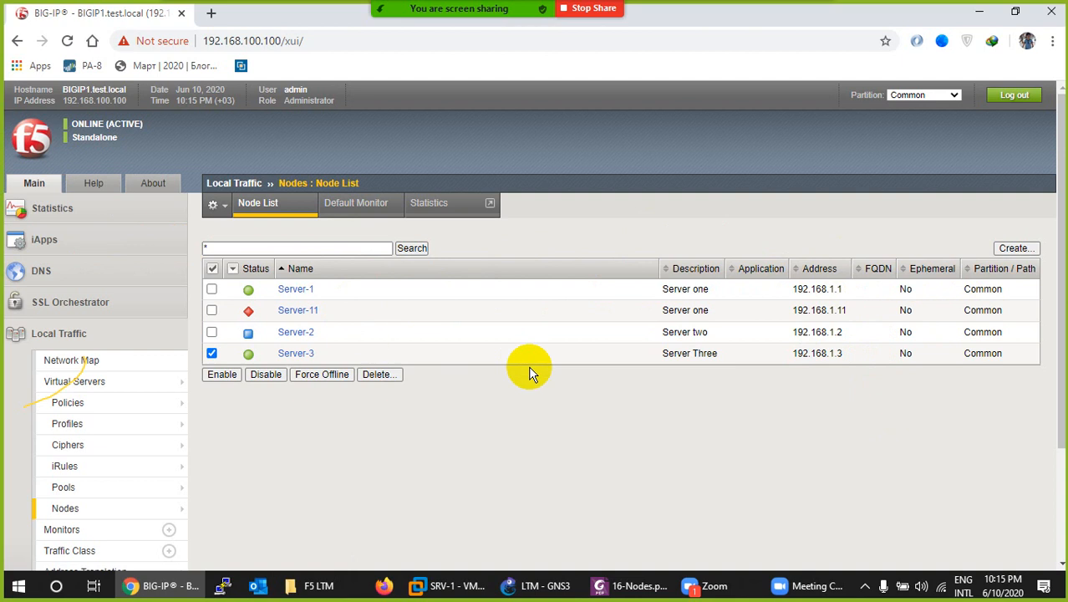
Review Server-1's general properties and monitor configuration, and return to the node list
left_click(299, 289)
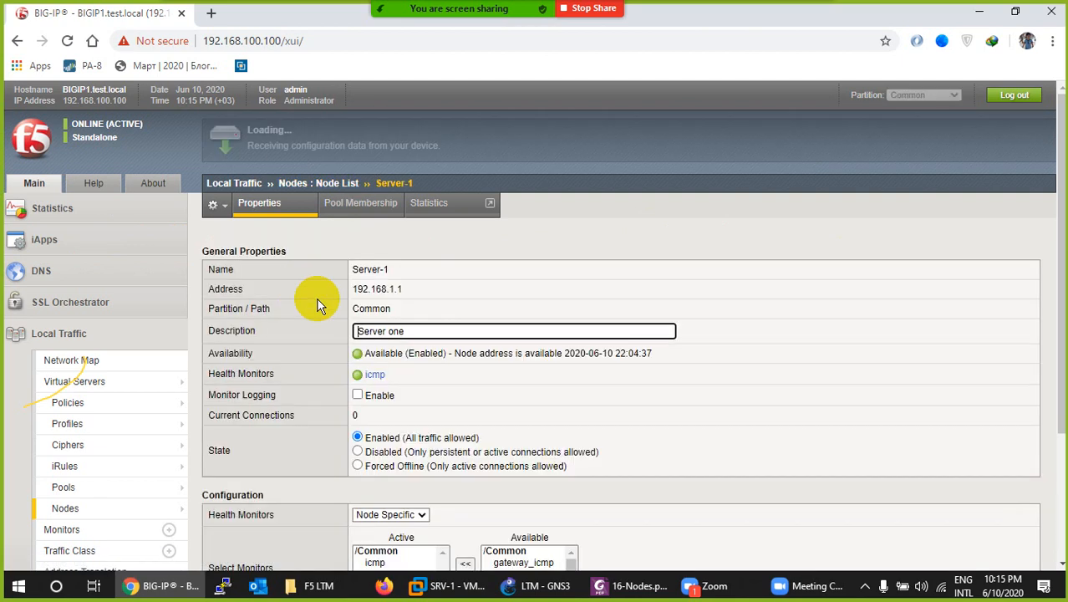
scroll(432, 357, "down", 3)
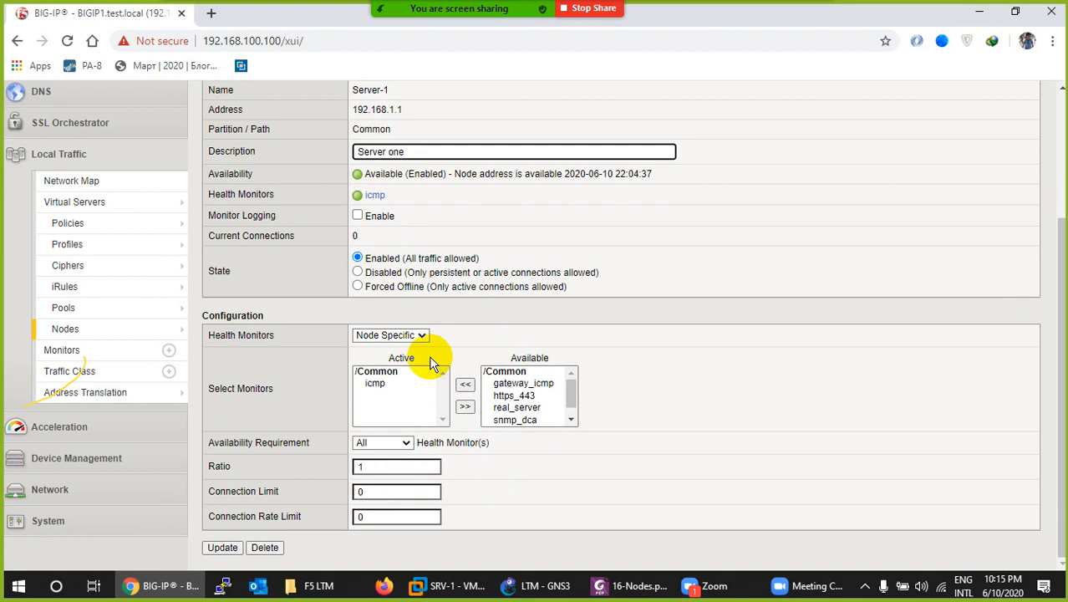
scroll(431, 360, "up", 3)
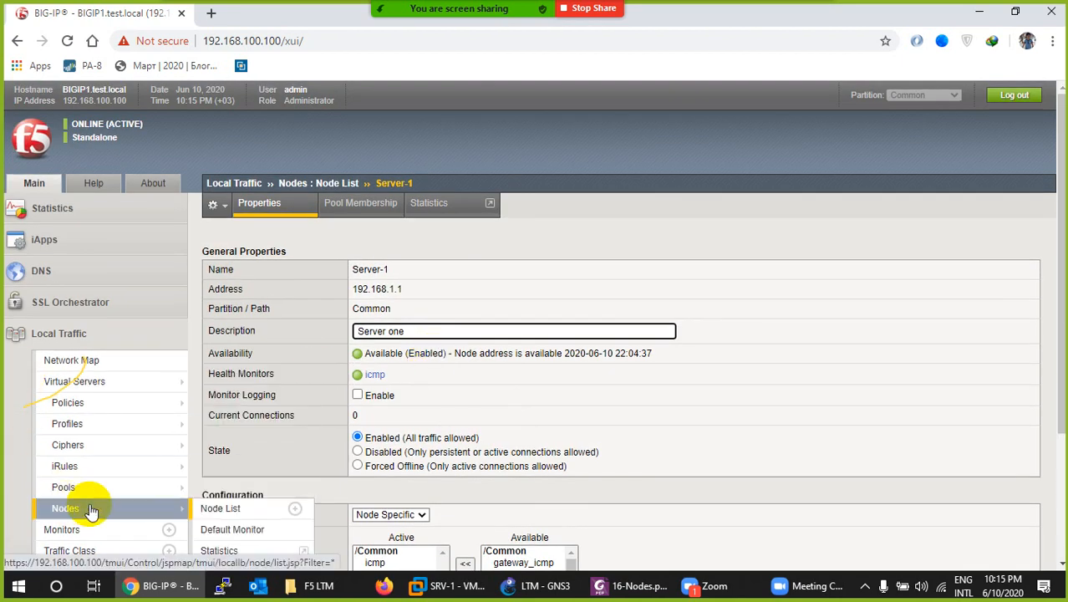
scroll(309, 451, "down", 3)
mouse_move(92, 329)
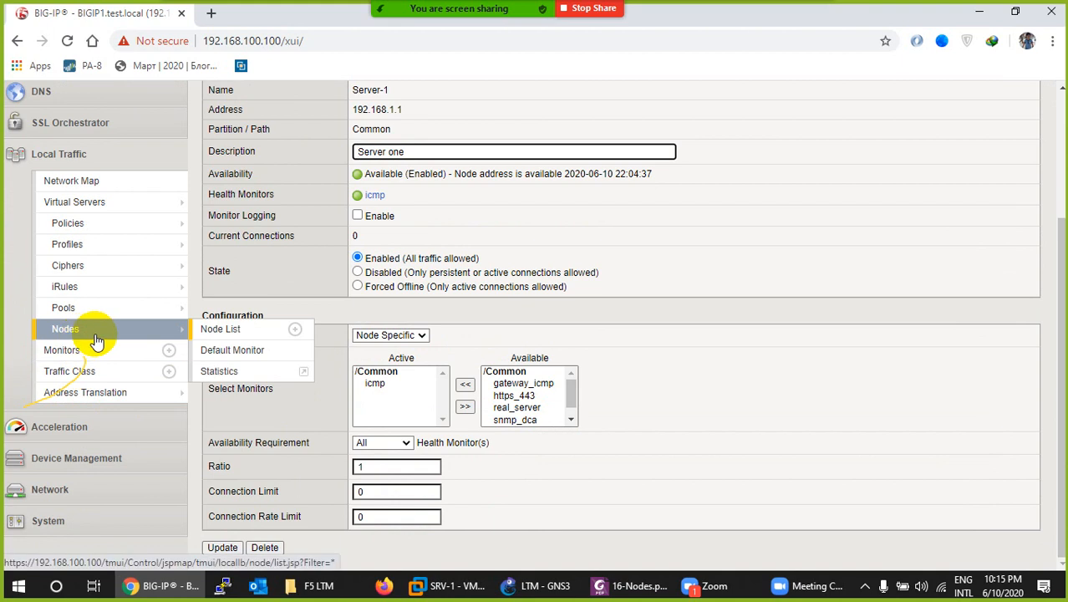
left_click(209, 329)
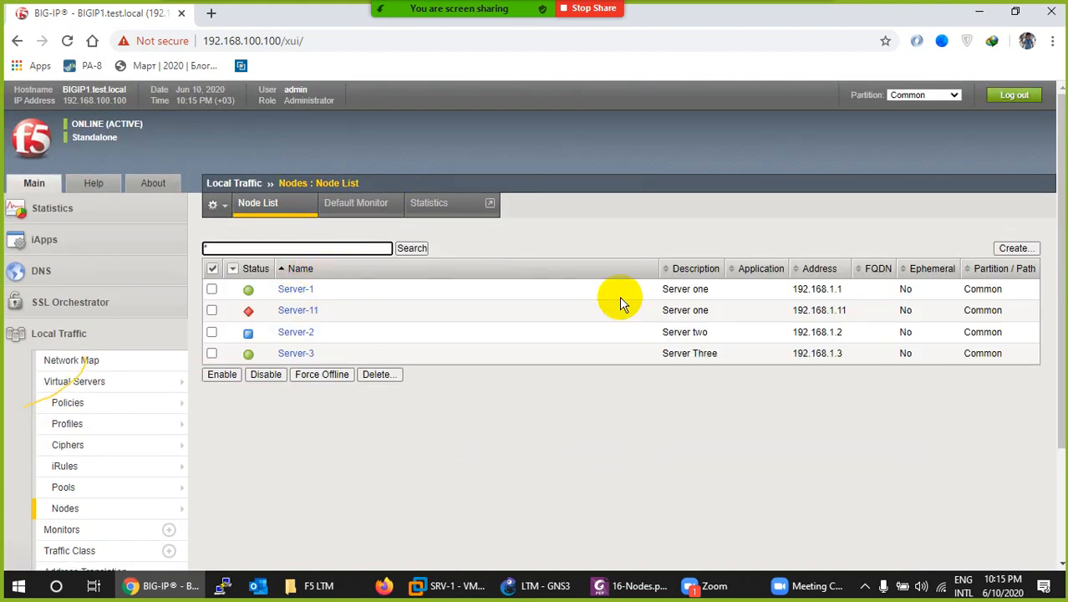
Open Server-11's properties and change its health monitors setting to Node Default
scroll(385, 402, "down", 3)
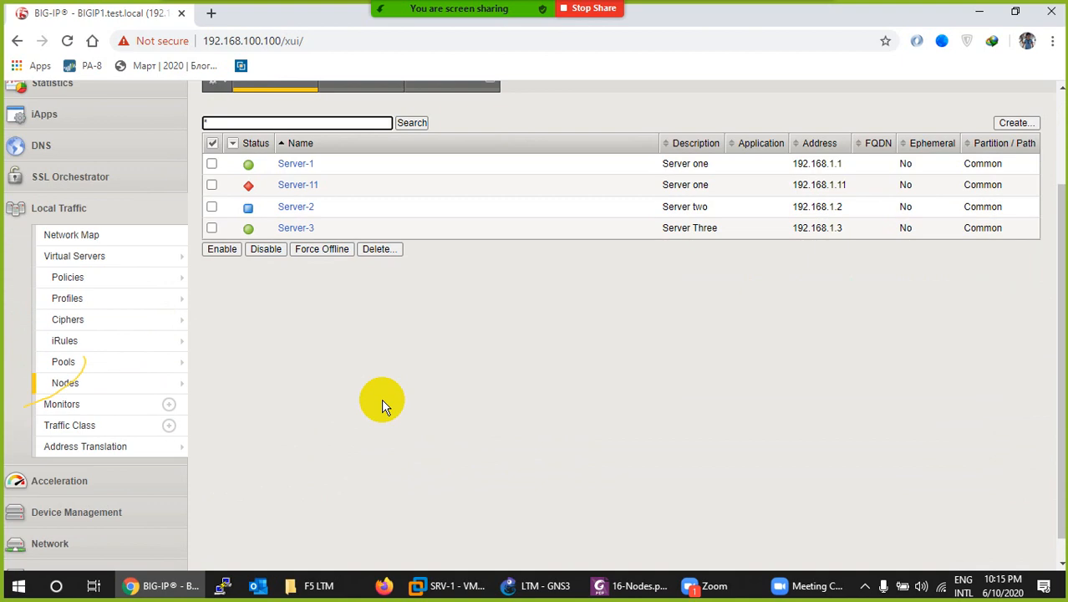
scroll(381, 400, "up", 2)
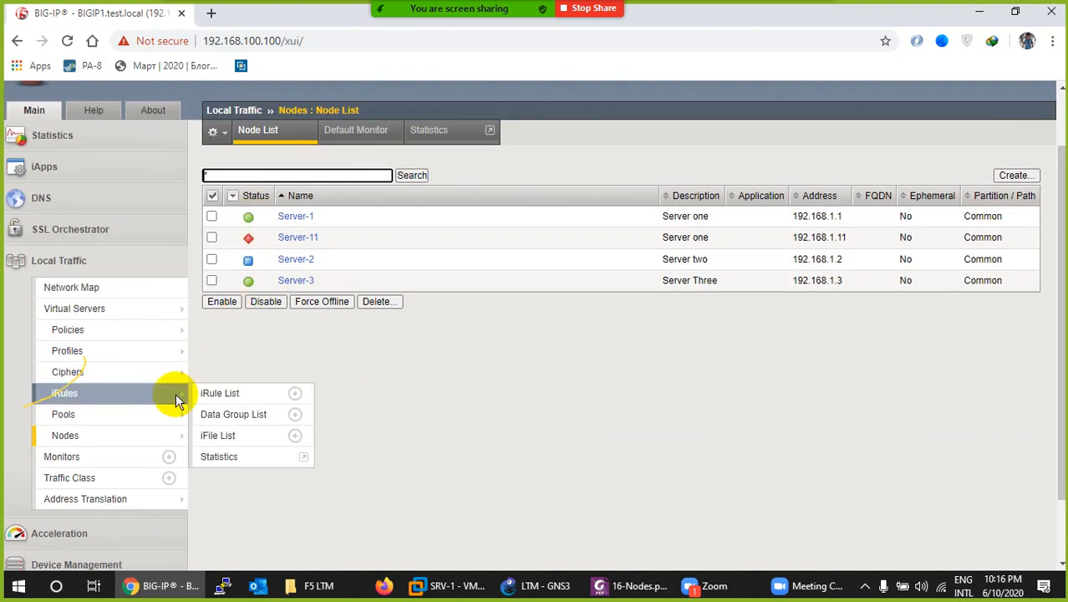
left_click(298, 237)
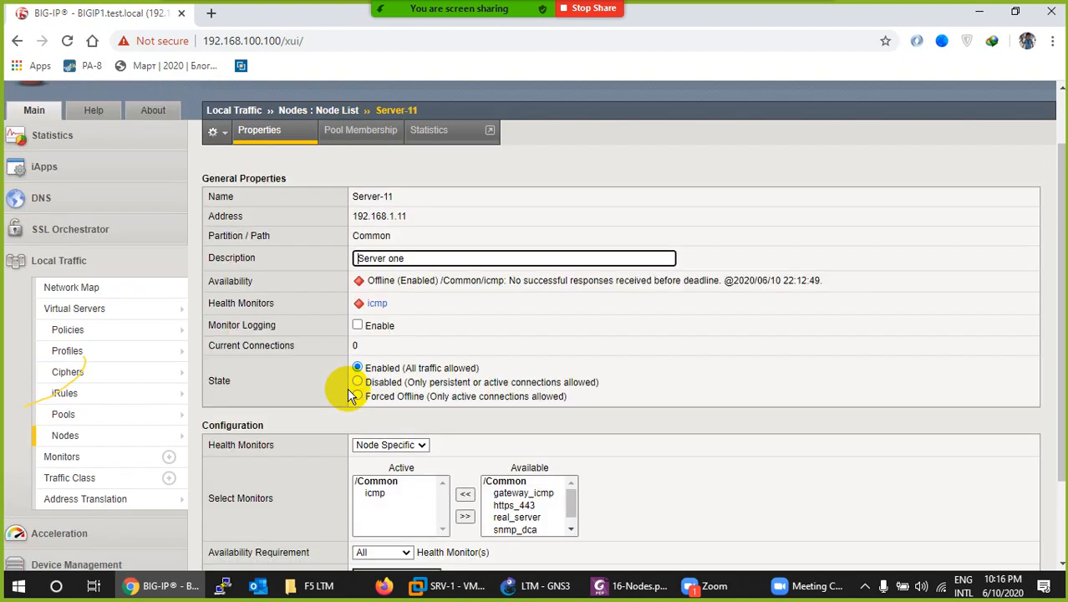
scroll(351, 387, "down", 2)
scroll(392, 384, "up", 1)
scroll(373, 373, "down", 2)
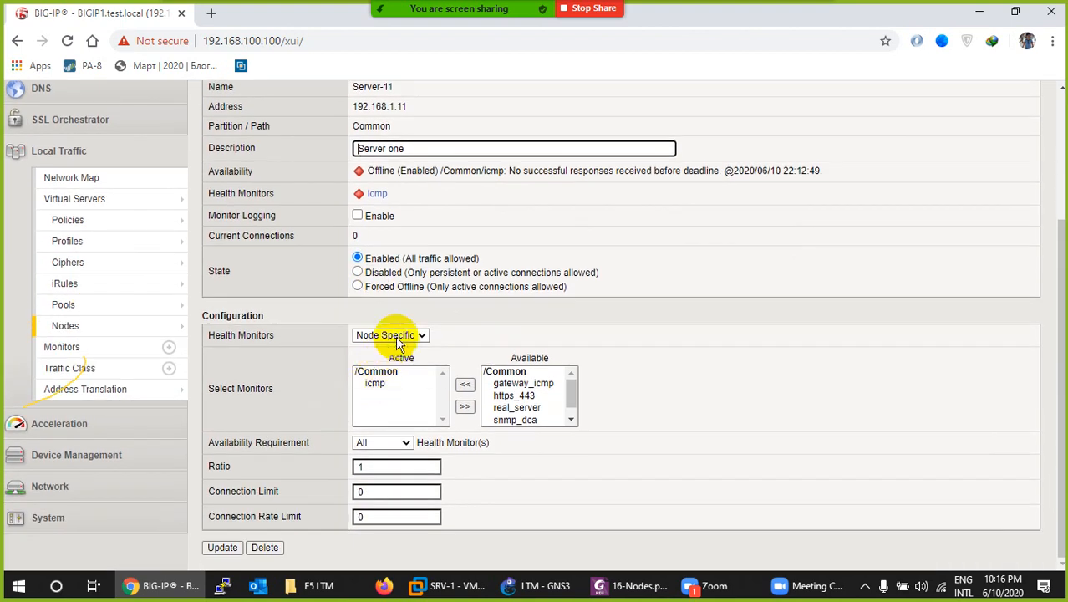
left_click(386, 335)
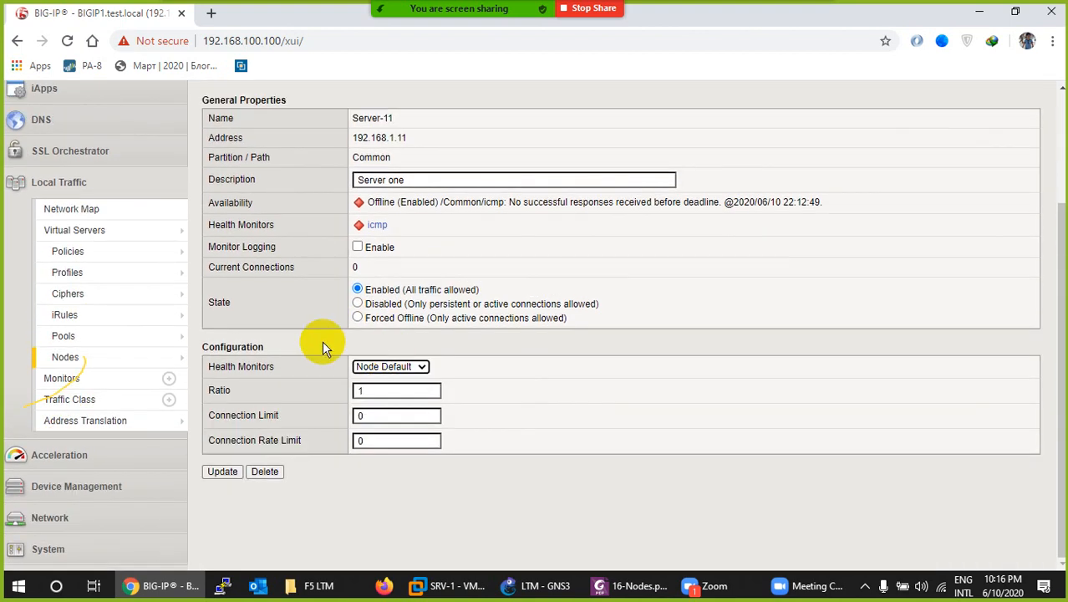
Open the default node monitor settings, make icmp the active health monitor, and save the update
mouse_move(90, 359)
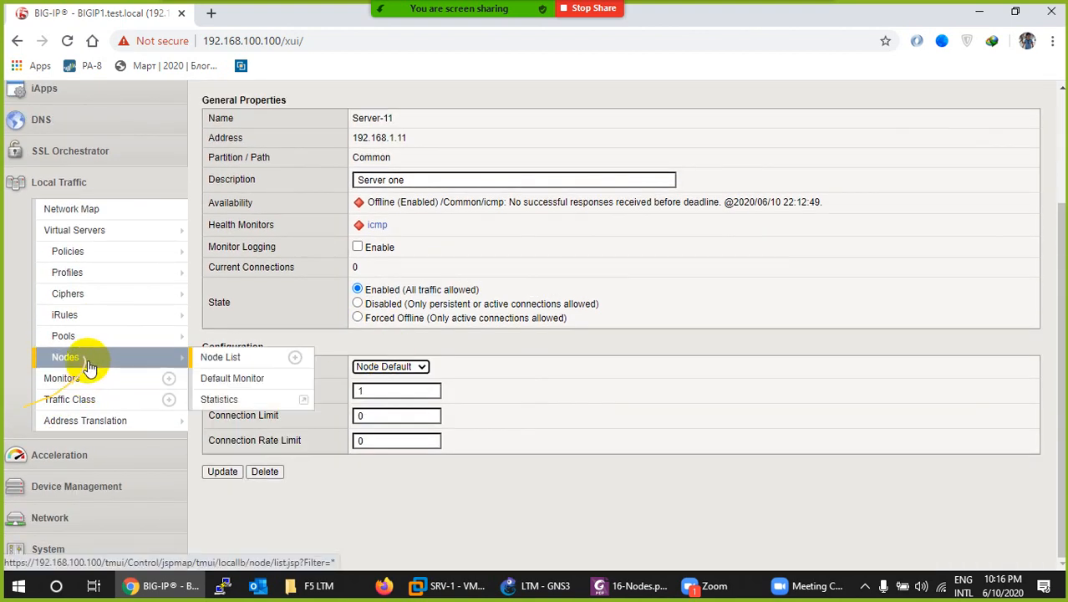
left_click(330, 352)
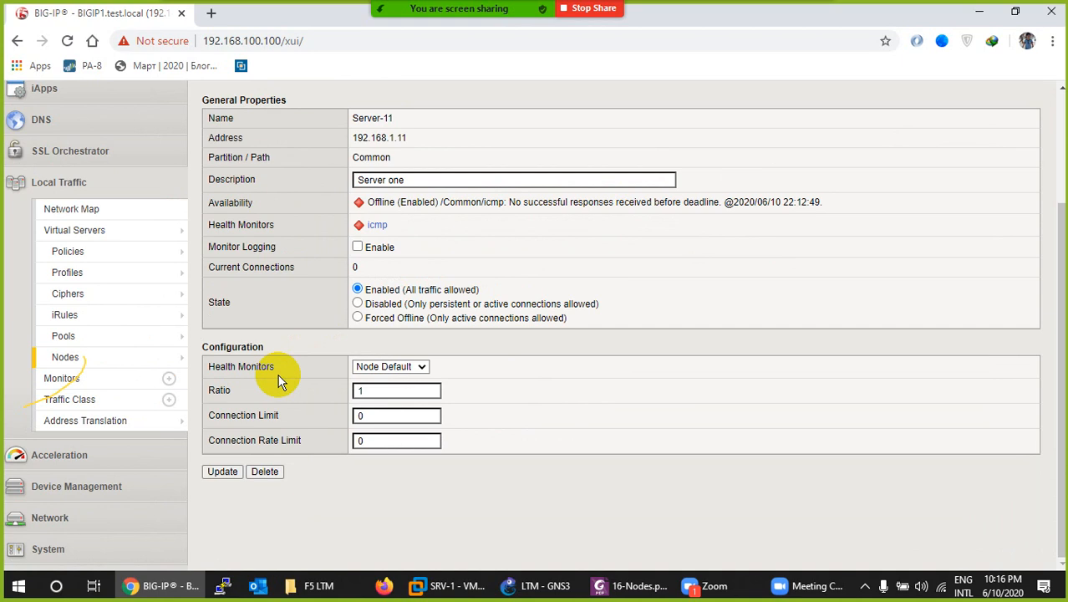
mouse_move(87, 366)
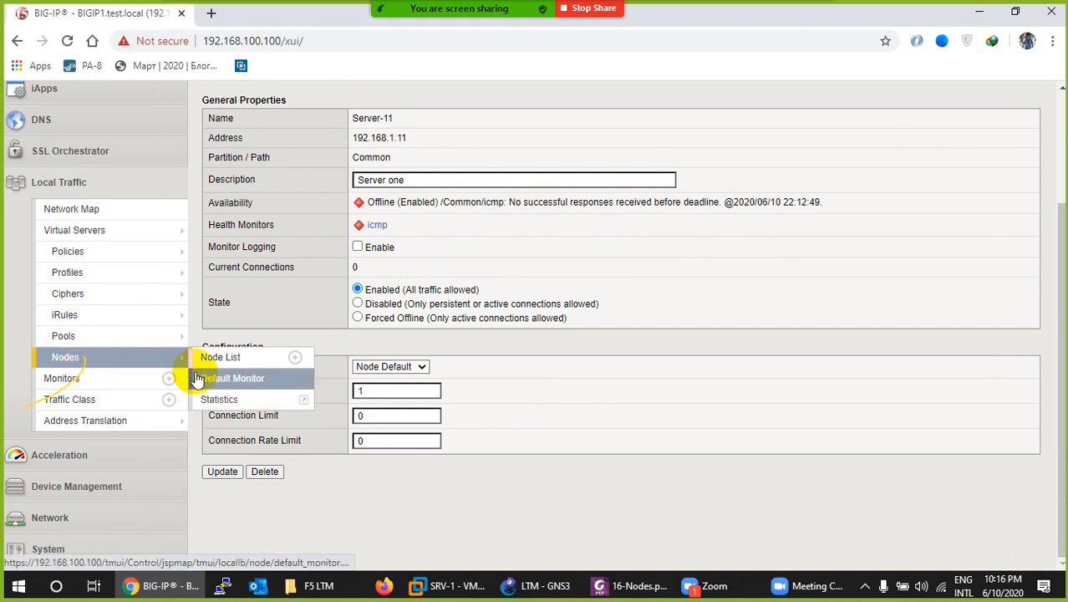
left_click(221, 380)
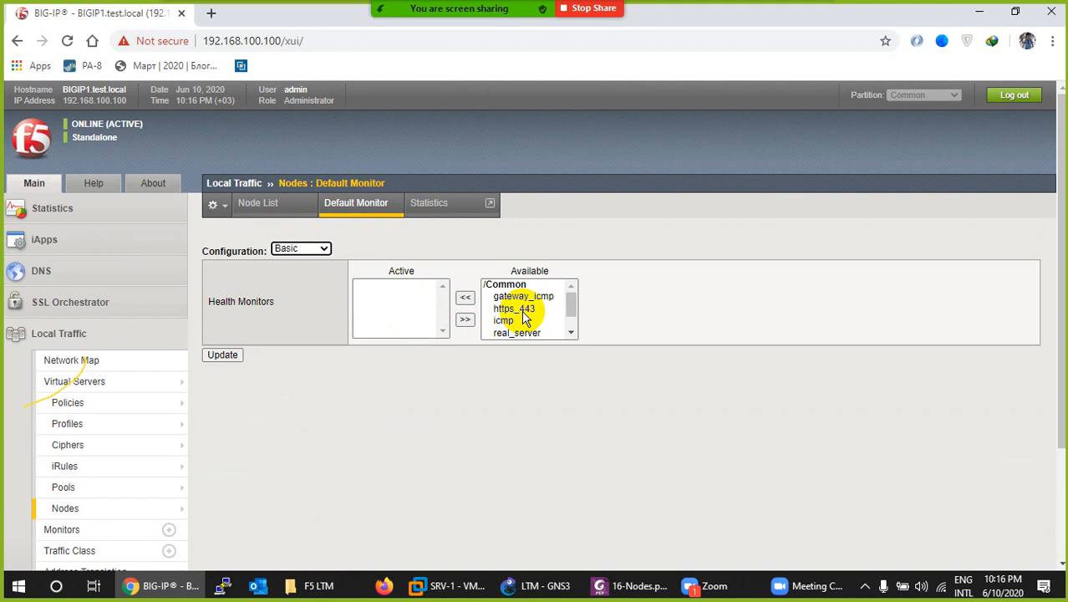
left_click(503, 320)
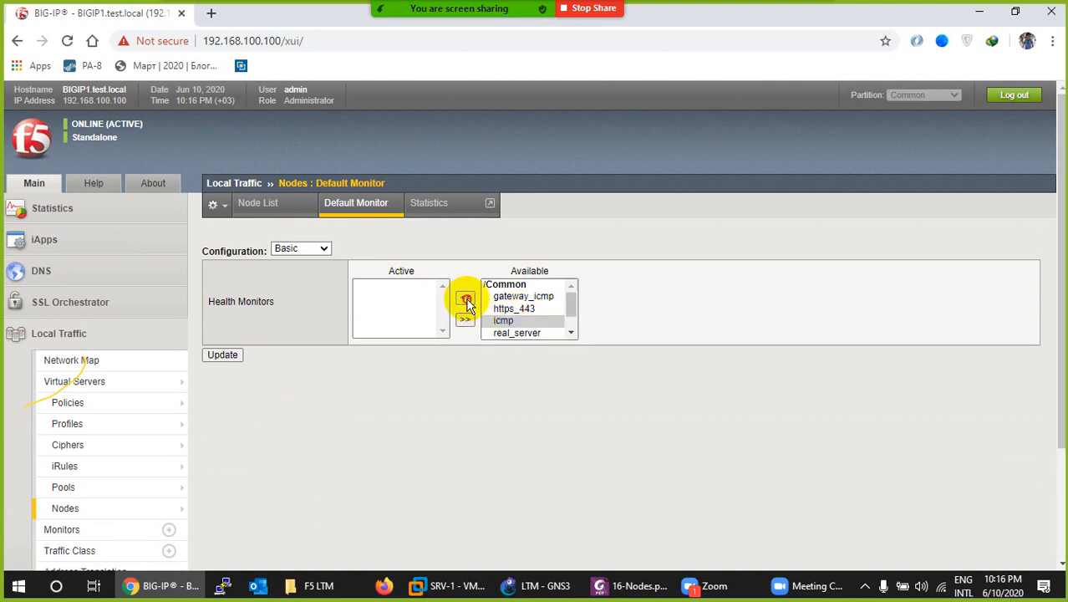
left_click(465, 298)
left_click(224, 355)
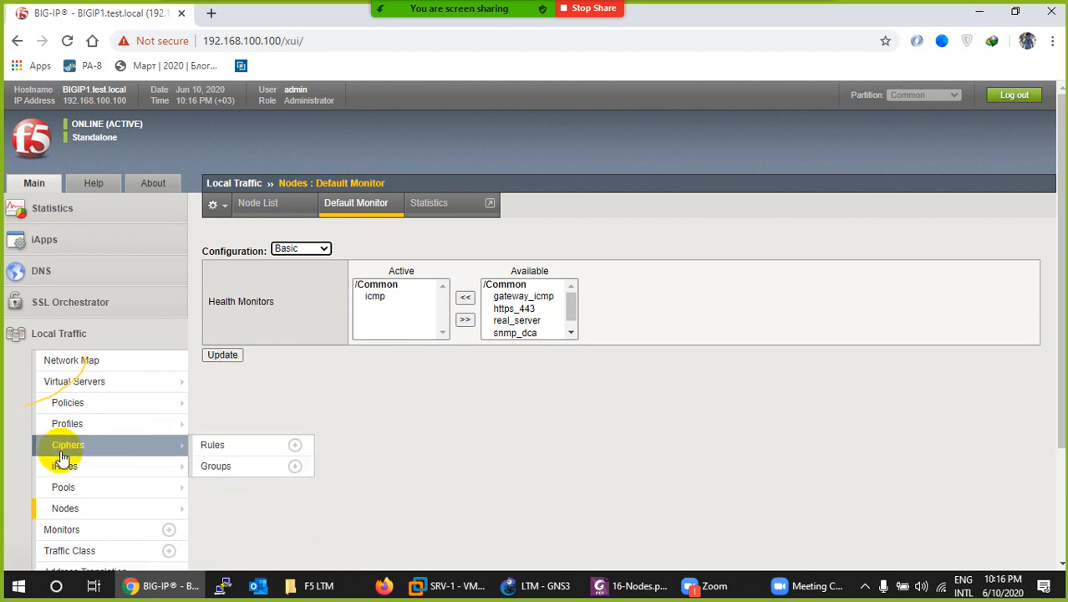
Open Server-1's properties from the node list, set its health monitors to Node Default, and save the update
mouse_move(79, 517)
left_click(217, 507)
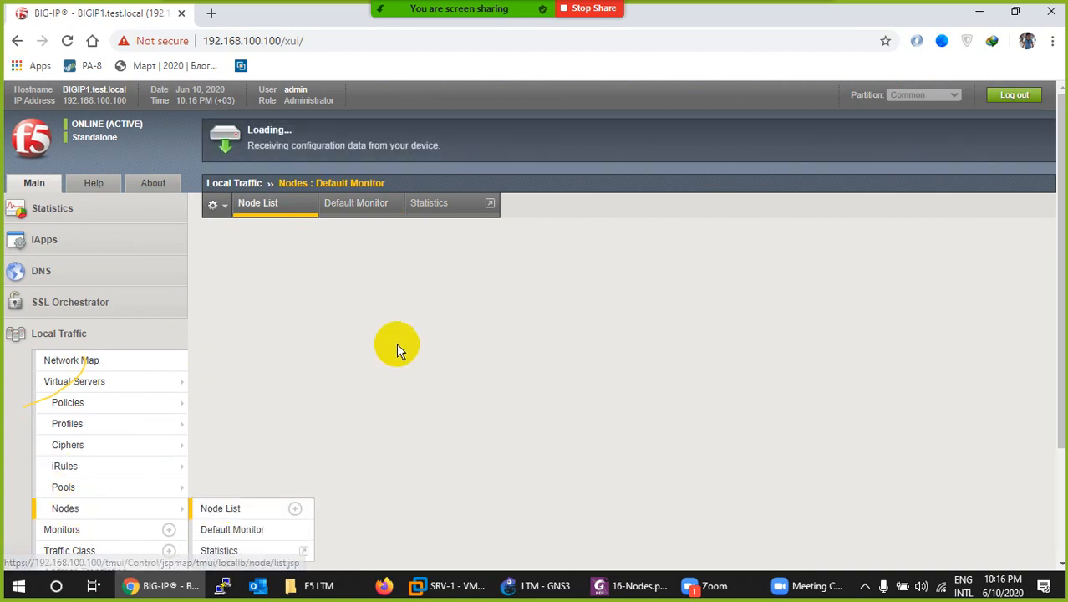
left_click(299, 290)
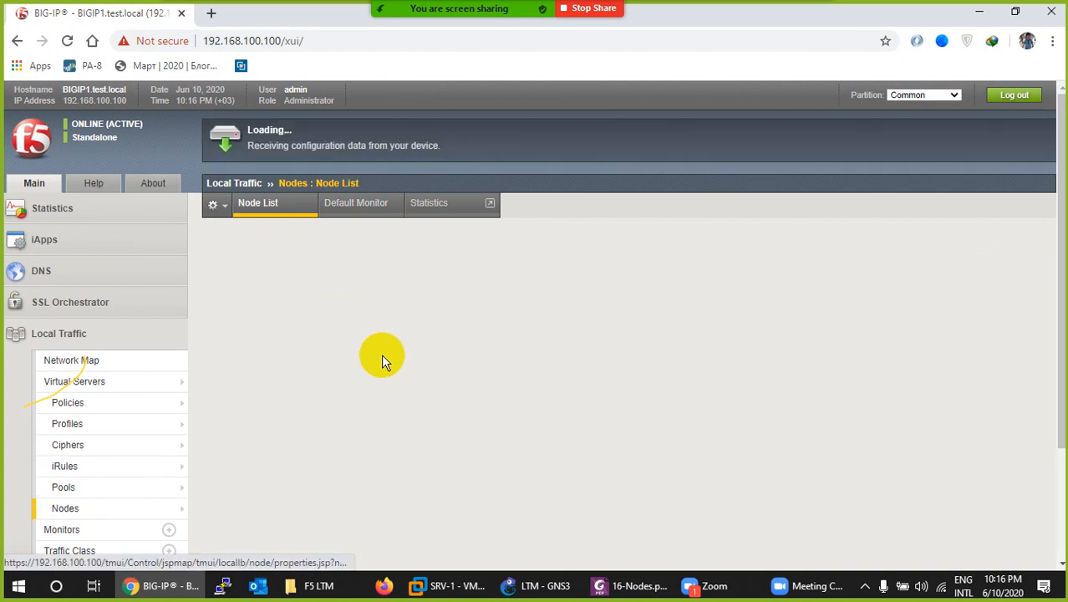
scroll(393, 371, "down", 3)
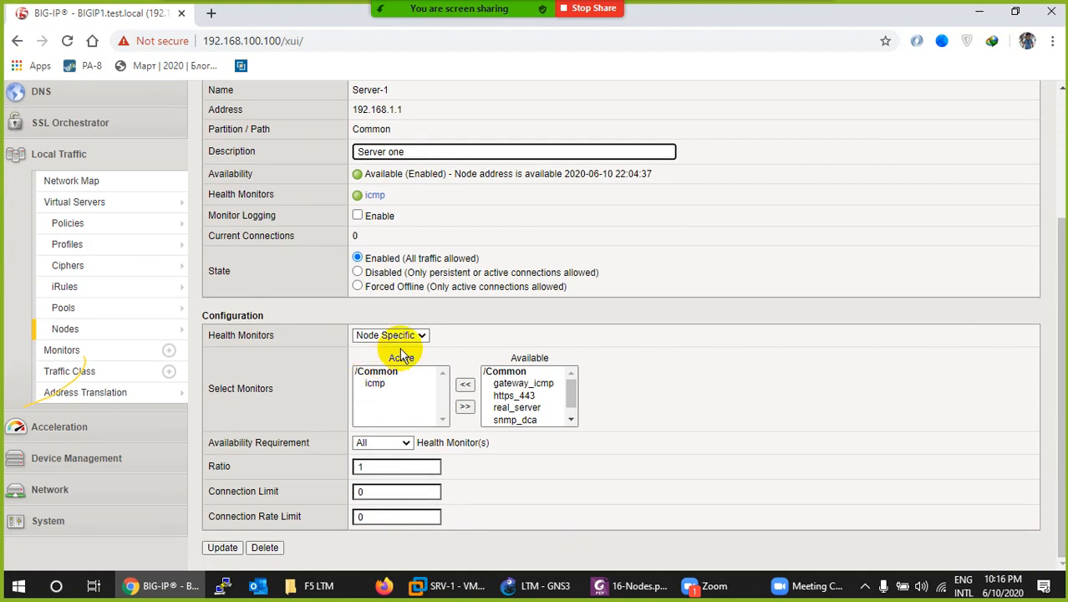
left_click(401, 336)
left_click(399, 348)
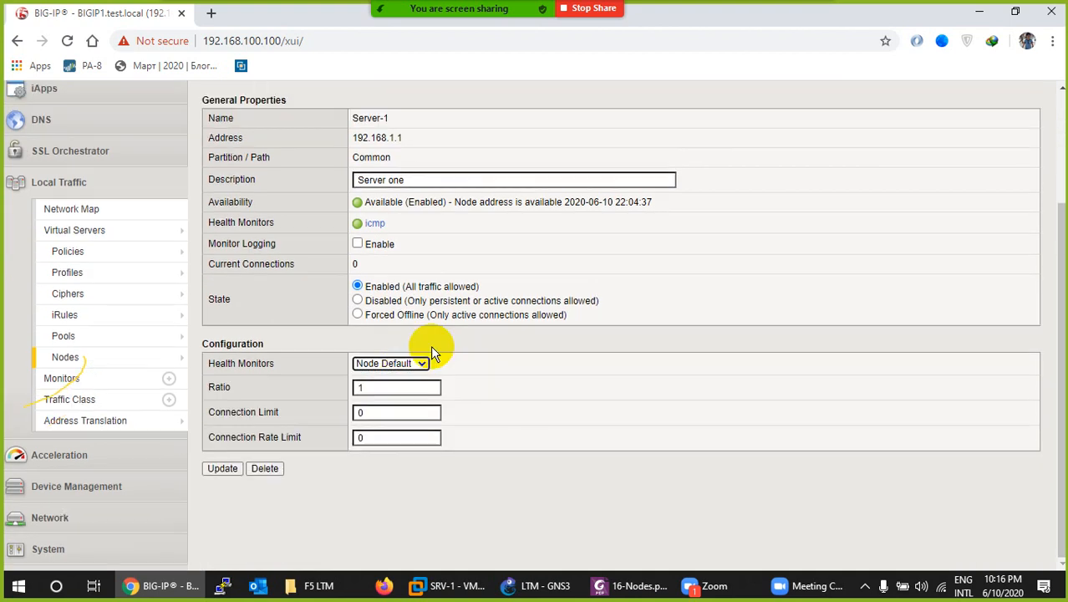
left_click(220, 466)
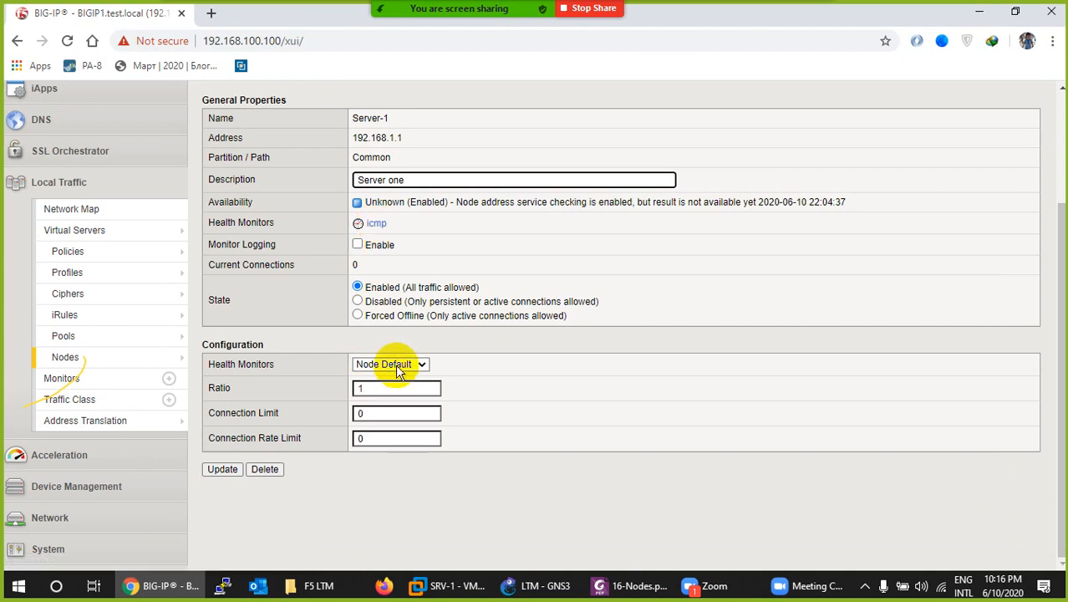
Review Server-2's availability and health monitor configuration, and return to the node list
mouse_move(79, 358)
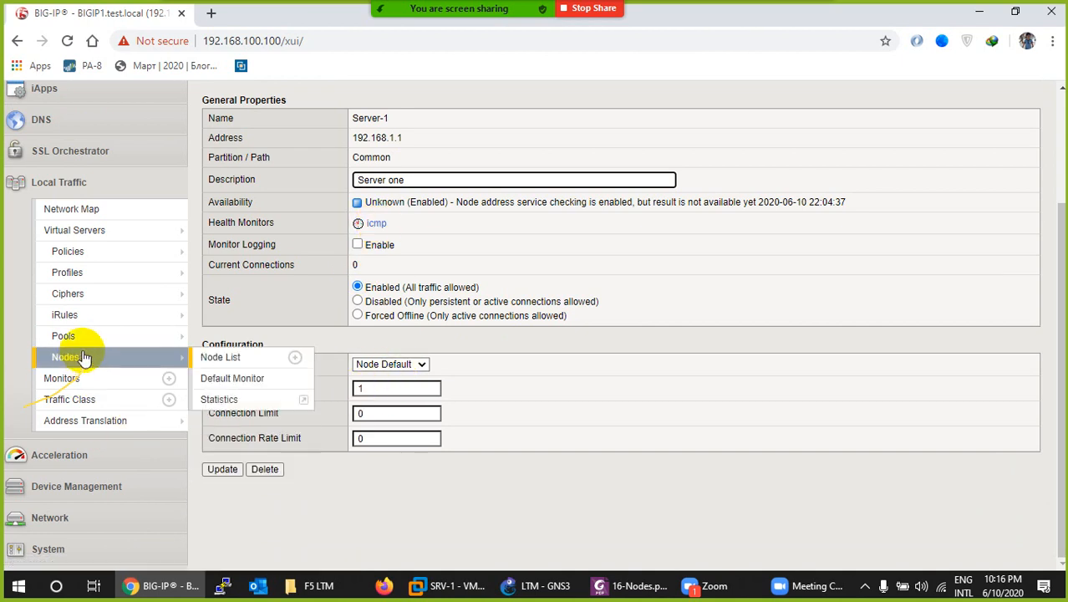
left_click(221, 357)
mouse_move(83, 499)
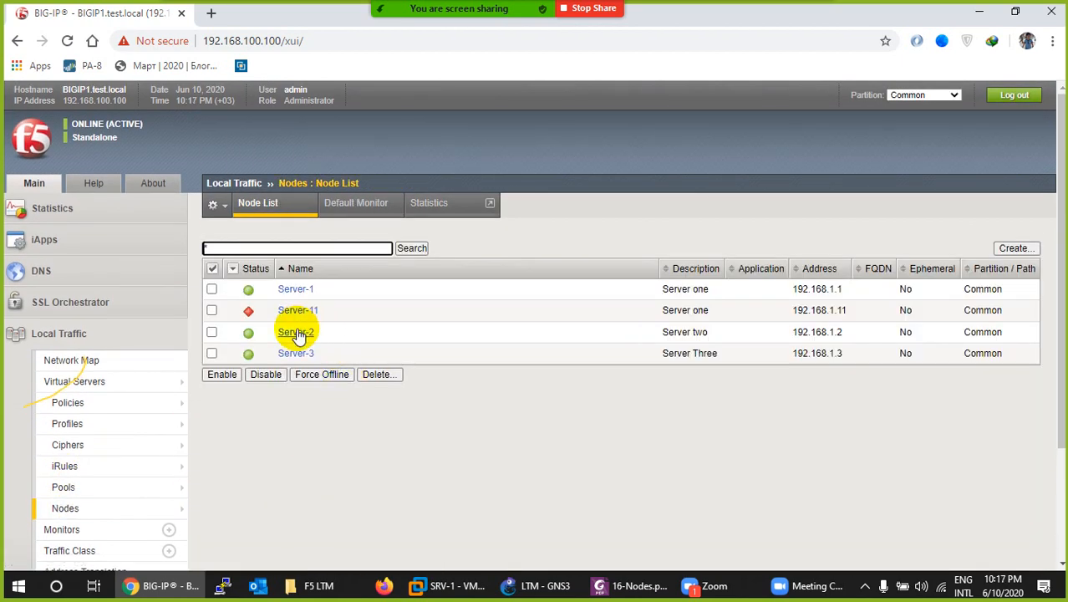
left_click(296, 332)
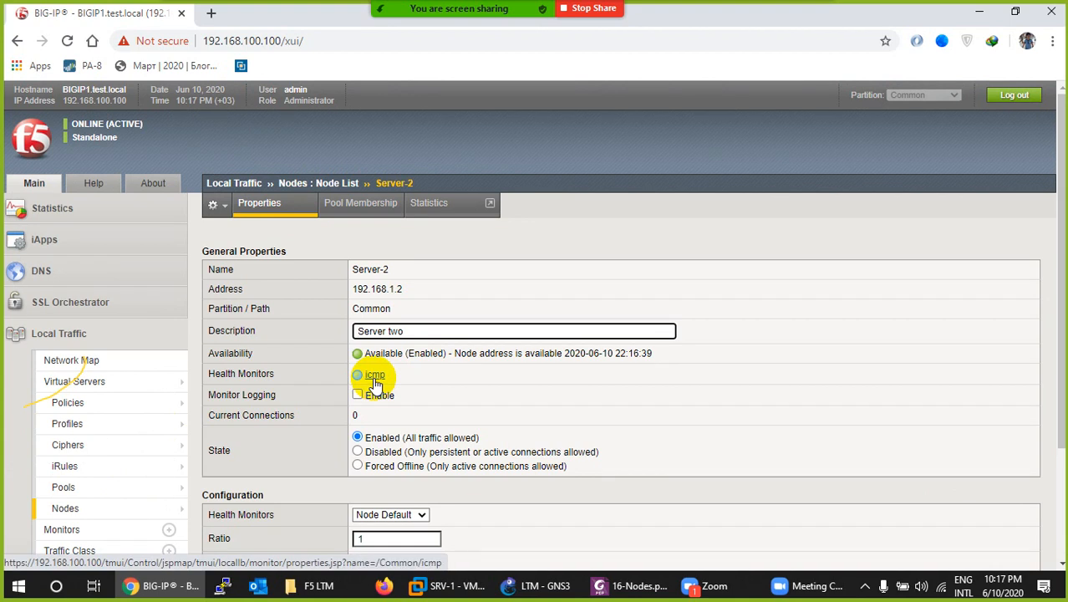
scroll(375, 383, "down", 3)
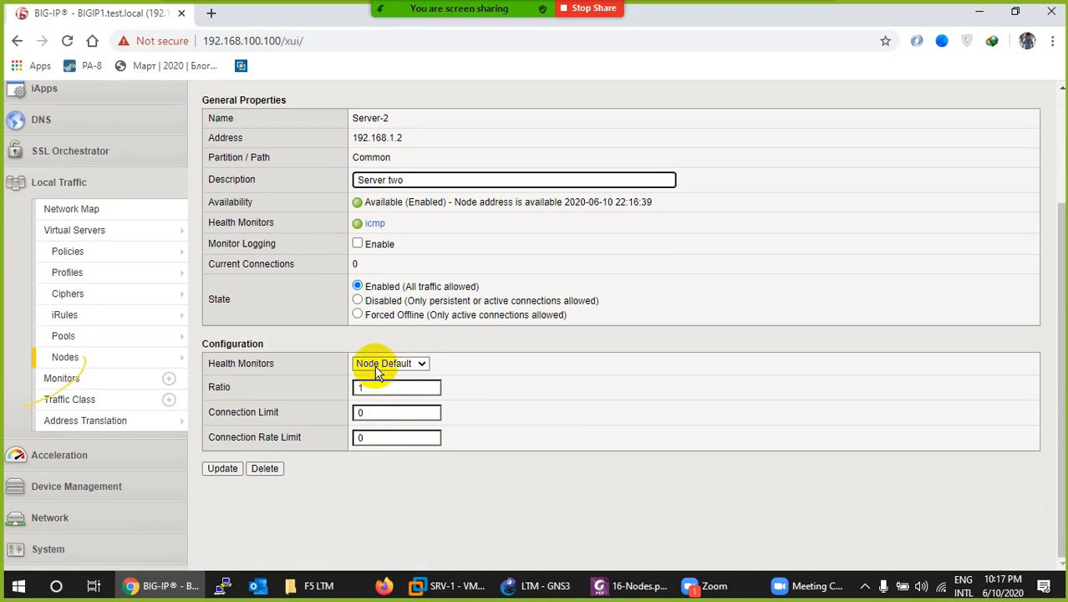
mouse_move(108, 357)
left_click(215, 357)
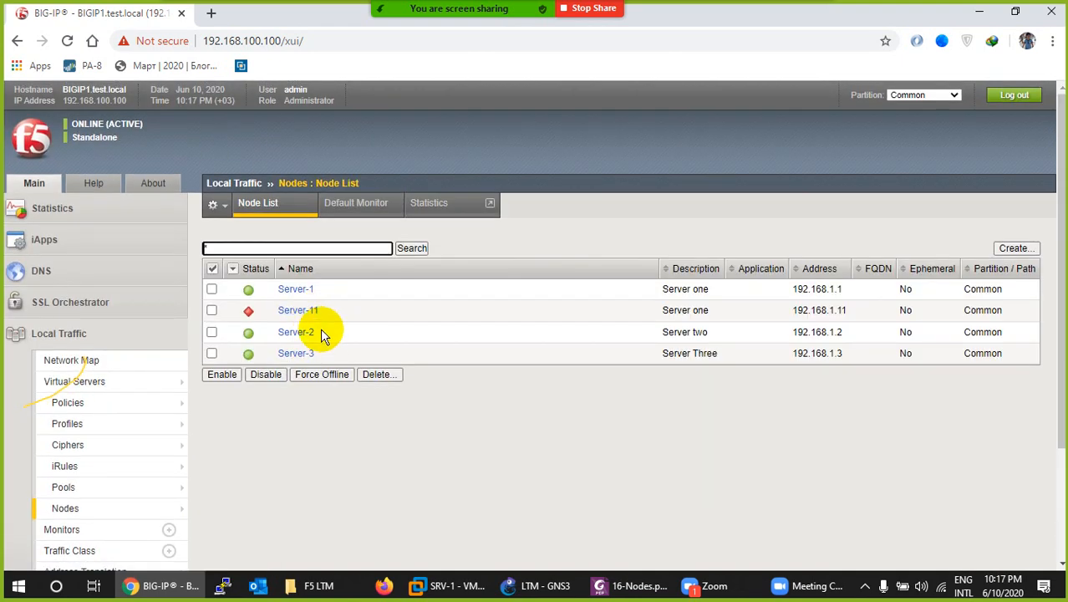
Open Server-11's properties and examine its health monitors options, keeping Node Specific selected
left_click(299, 310)
scroll(376, 393, "down", 2)
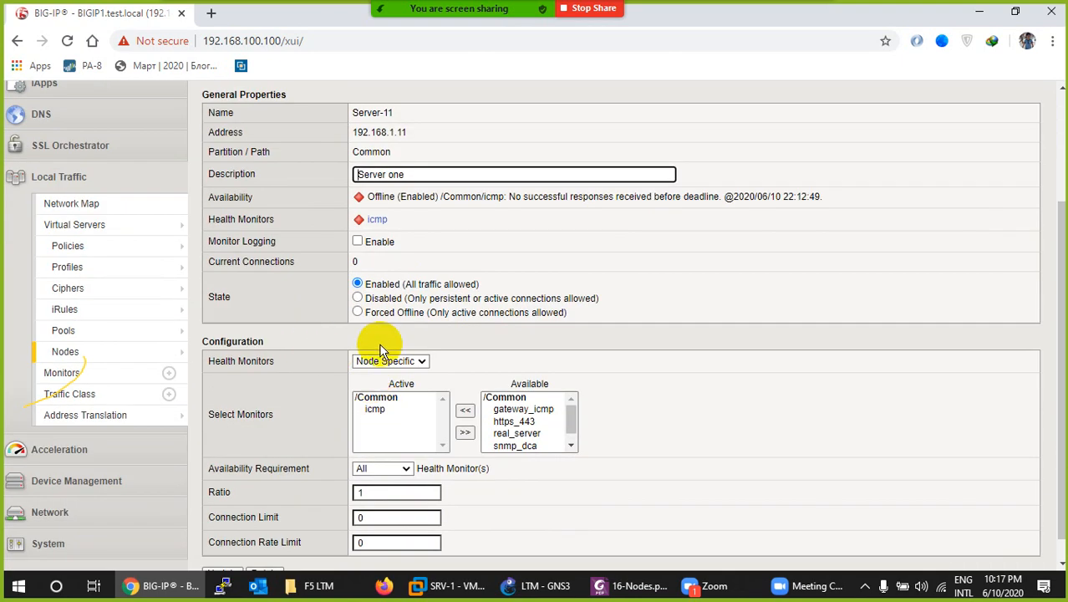
left_click(383, 360)
left_click(382, 373)
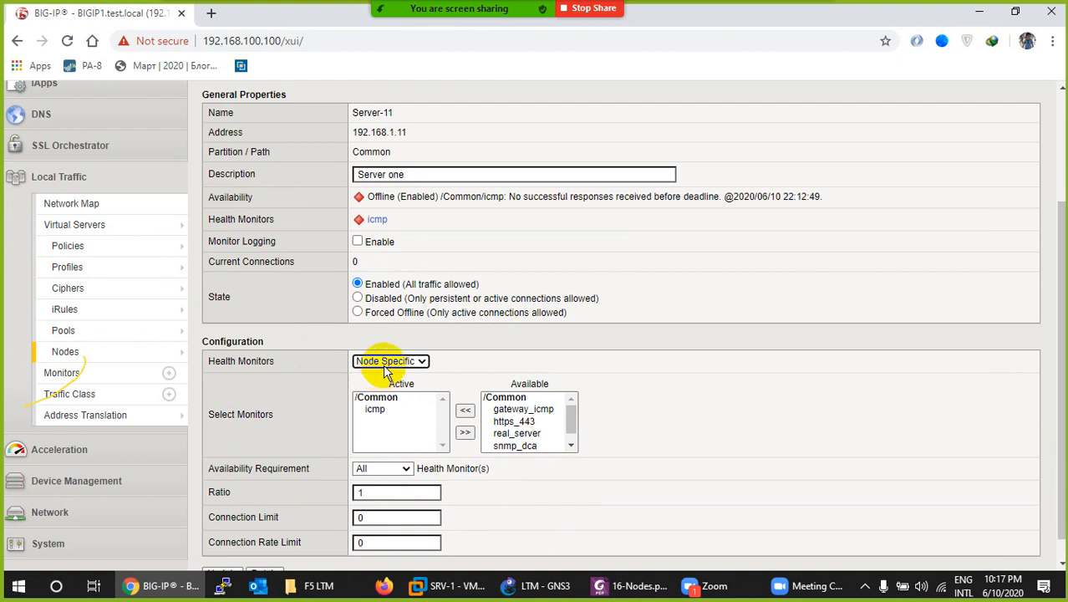
scroll(331, 491, "down", 1)
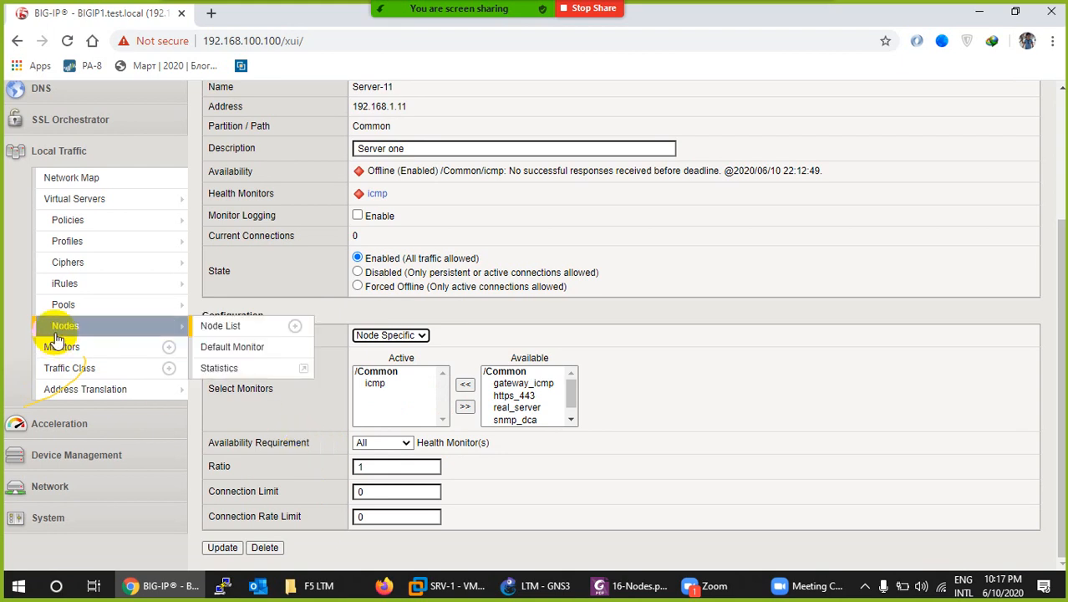
Remove icmp from the active health monitors of the default node monitor, and save the update
mouse_move(156, 335)
left_click(219, 346)
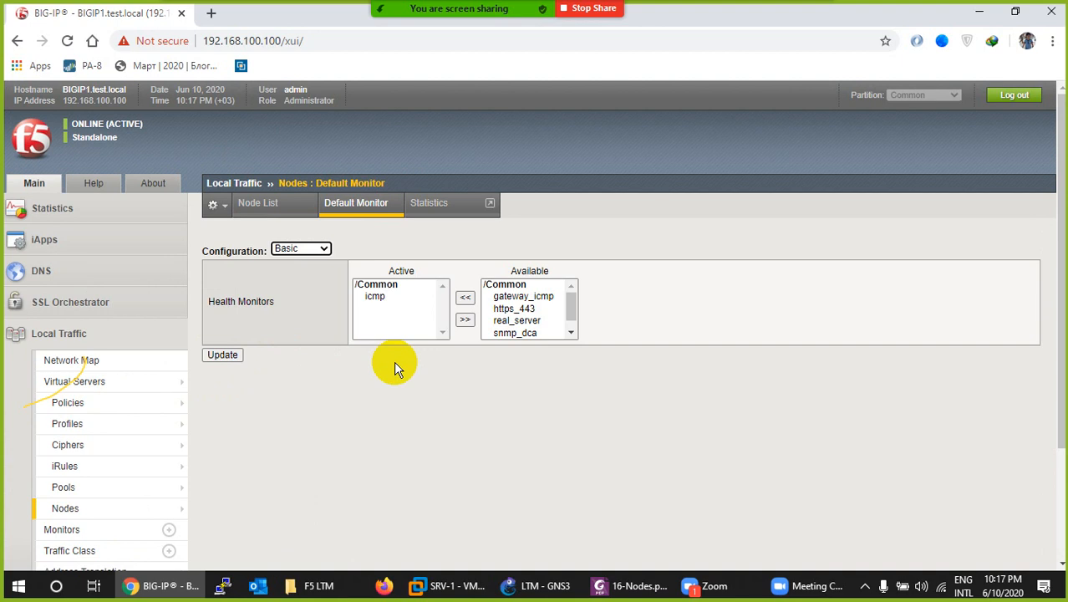
mouse_move(92, 424)
mouse_move(250, 393)
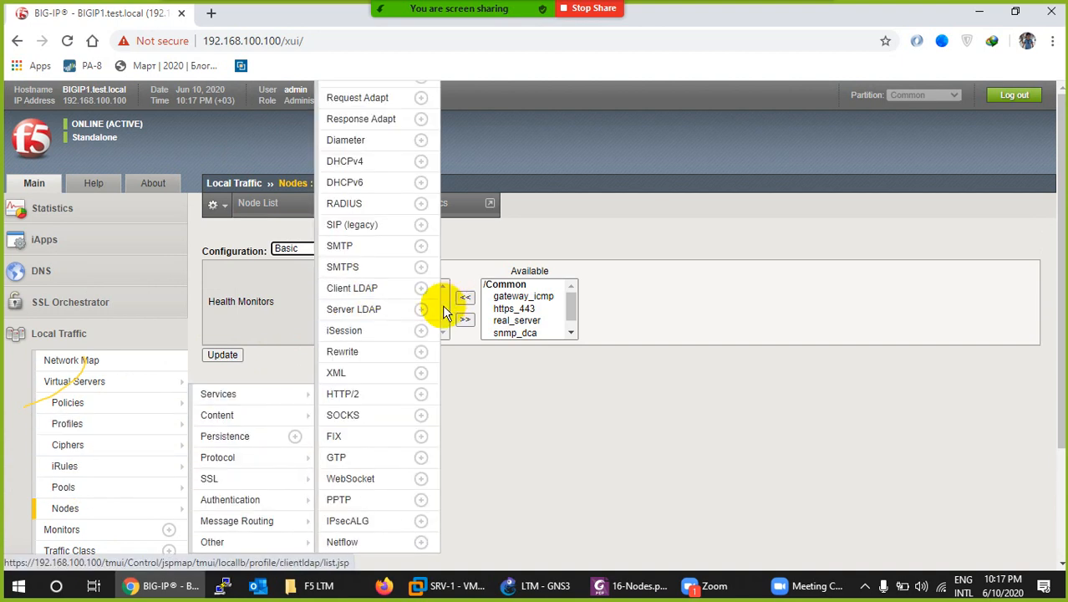
left_click(386, 297)
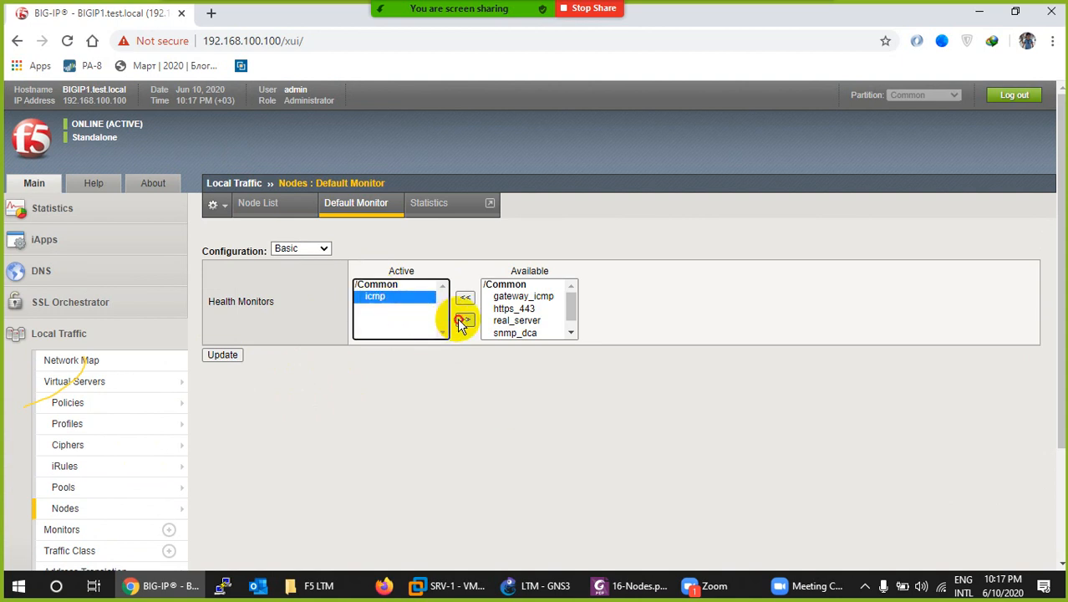
left_click(464, 320)
left_click(223, 354)
Check the availability and health monitor settings of Server-1 and Server-2 from the node list
mouse_move(86, 436)
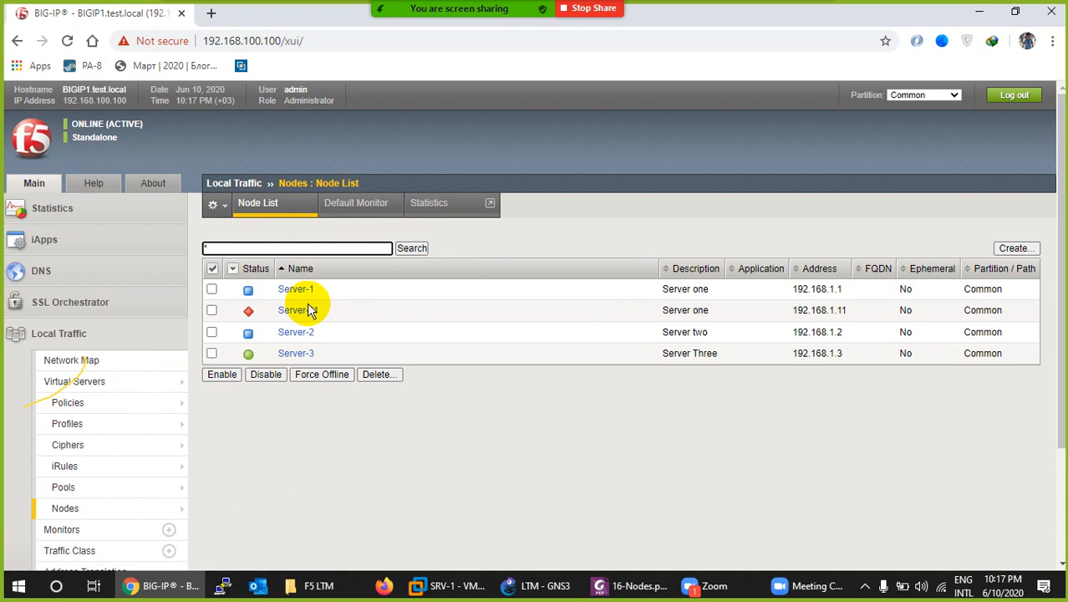
left_click(297, 289)
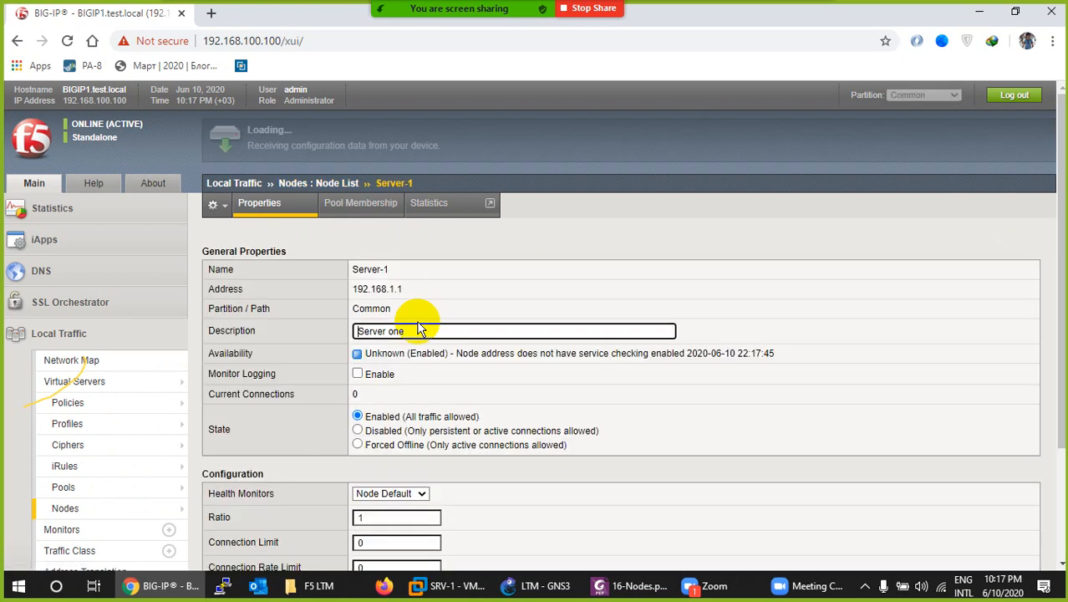
scroll(420, 328, "down", 1)
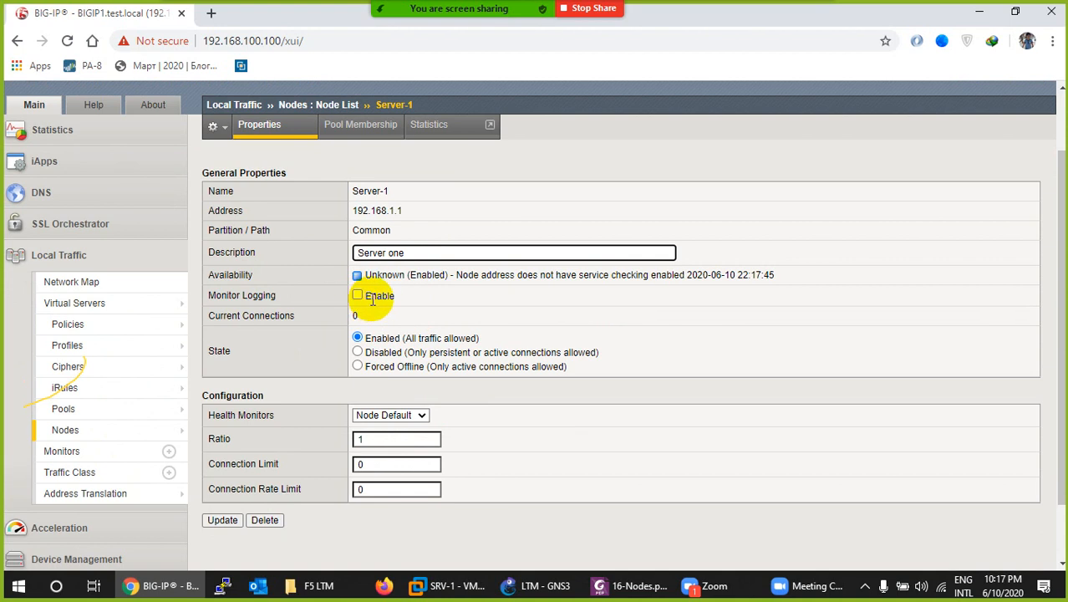
left_click(222, 430)
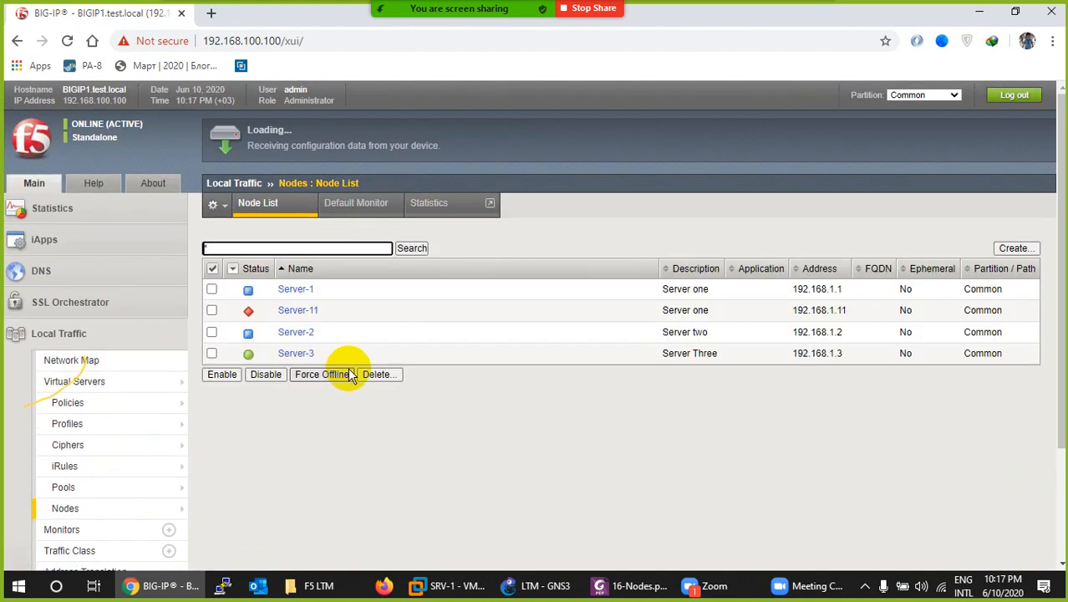
left_click(294, 331)
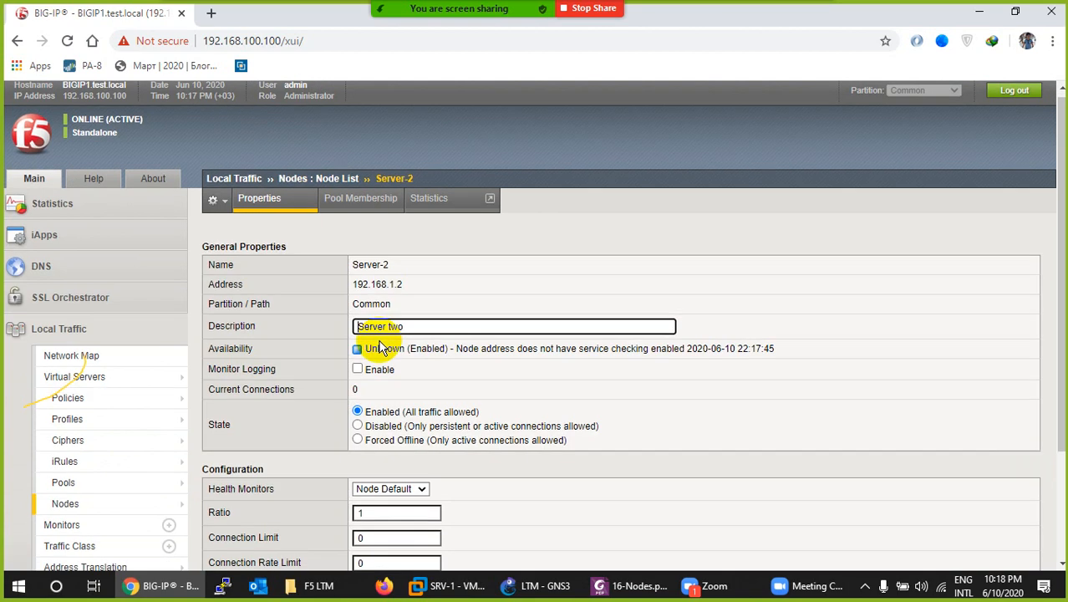
scroll(380, 347, "down", 2)
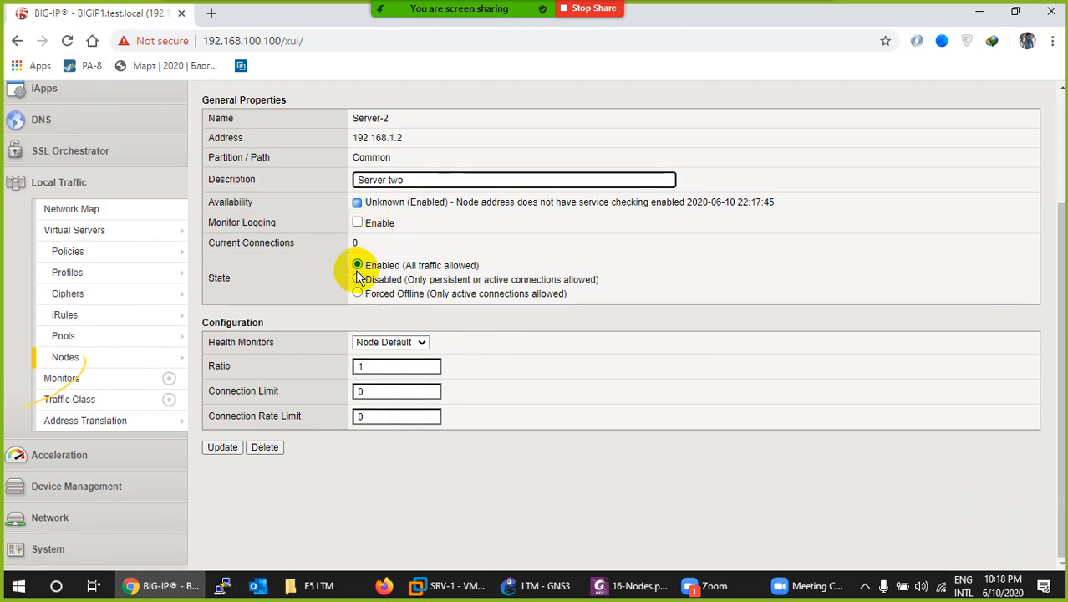
Open the Local Traffic node statistics and examine the Statistics Type and Data Format display options
mouse_move(168, 357)
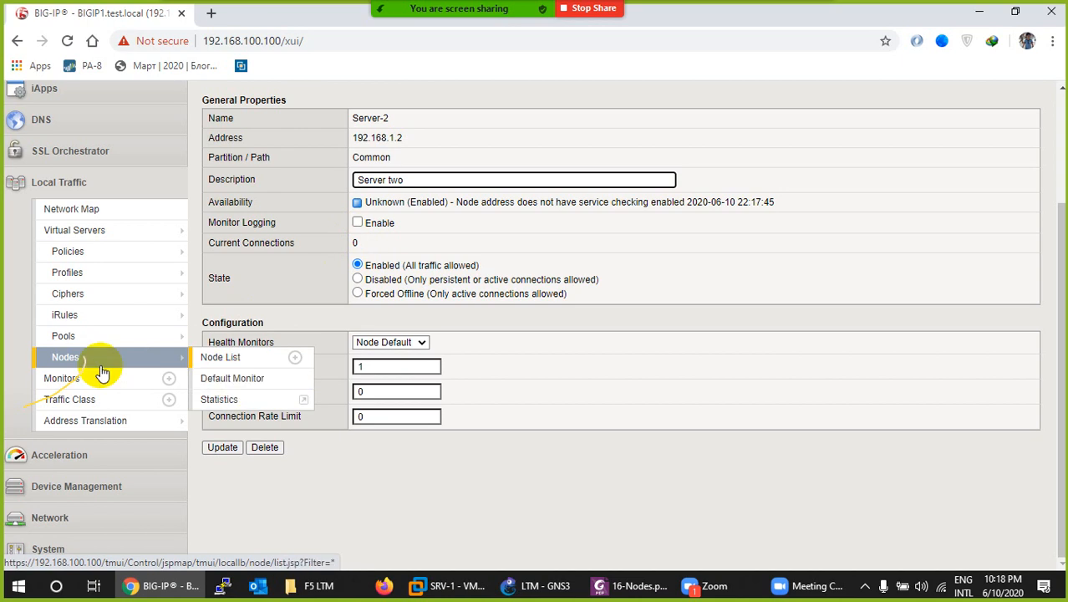
left_click(220, 400)
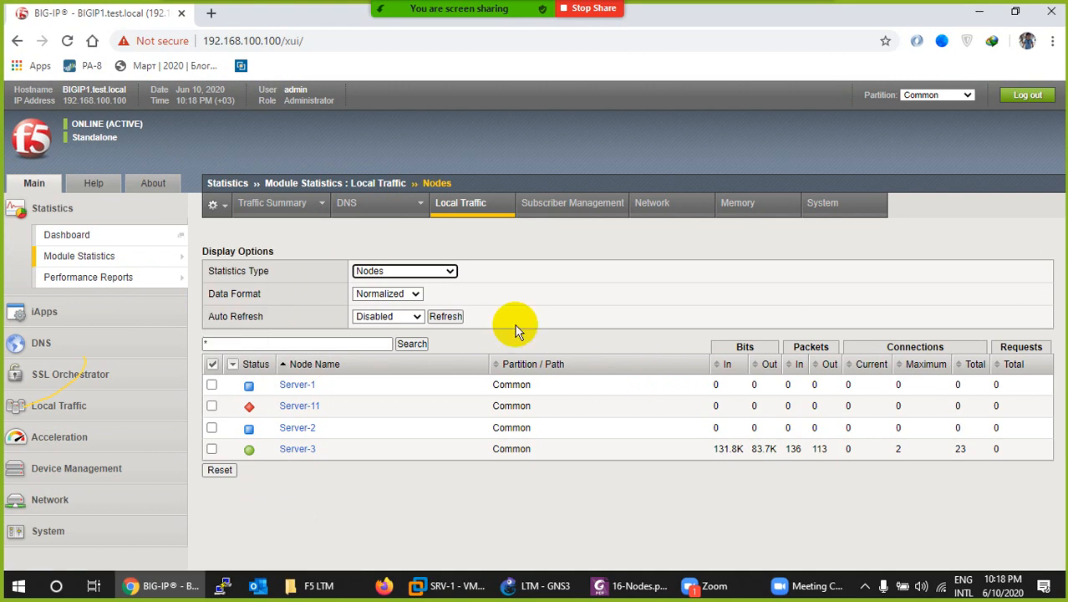
left_click(386, 276)
left_click(387, 274)
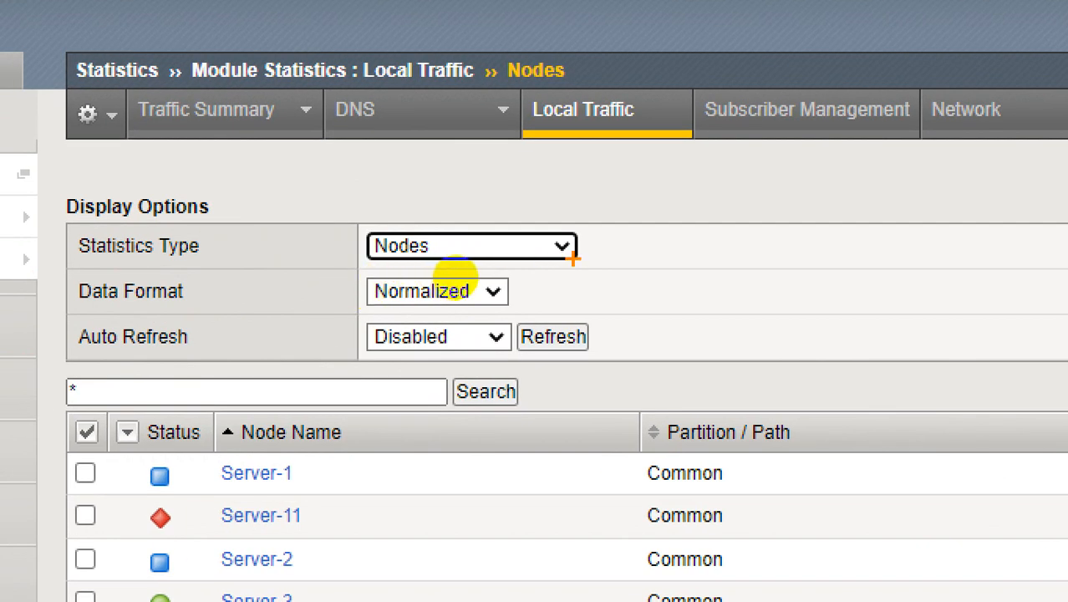
left_click_drag(574, 259, 647, 258)
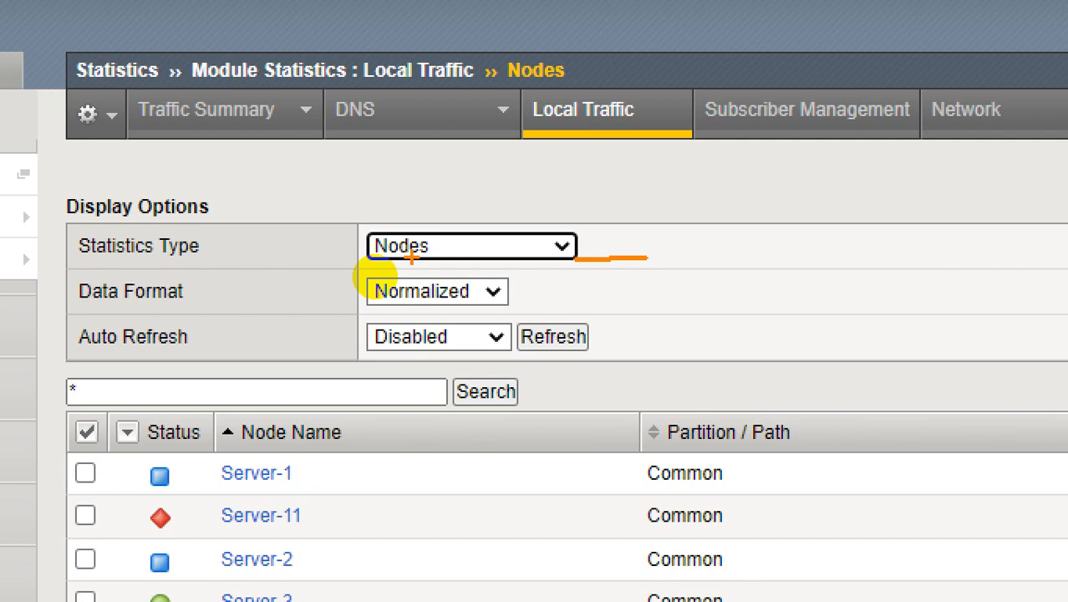
left_click_drag(74, 307, 198, 307)
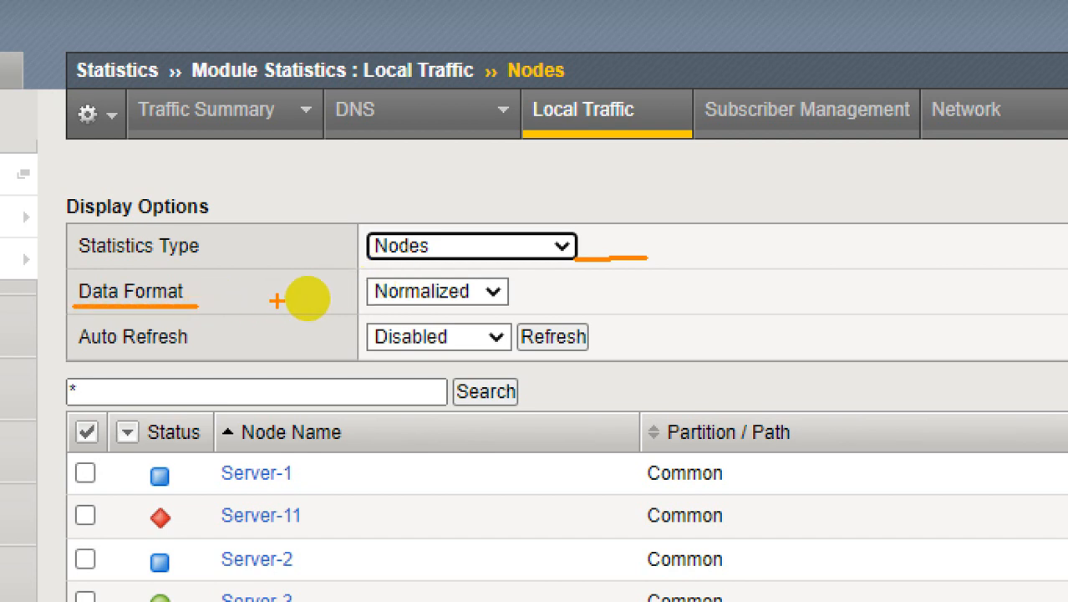
left_click_drag(291, 292, 344, 292)
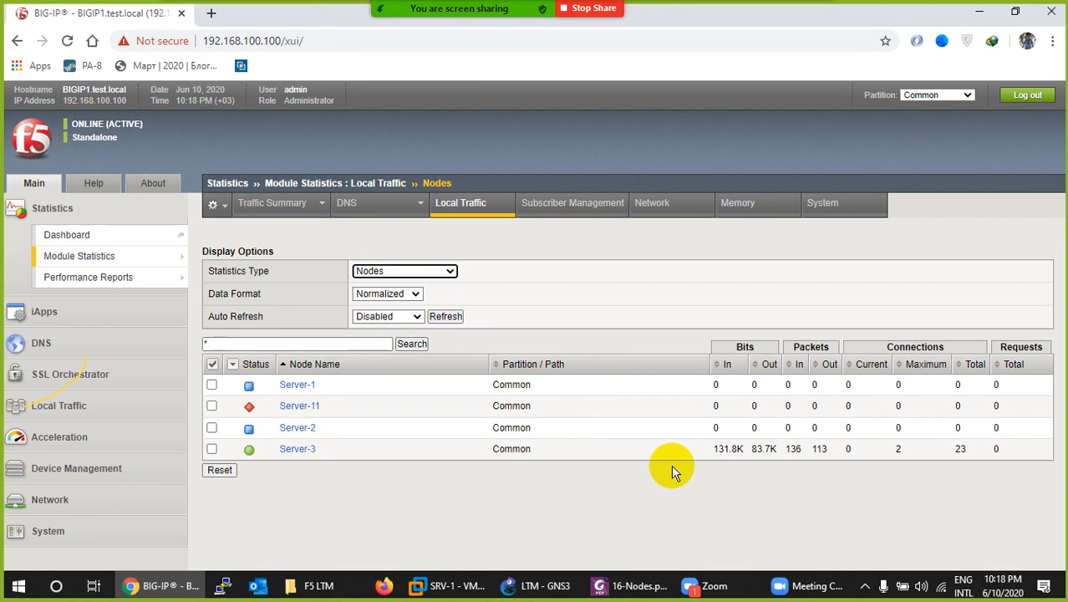
Compare Server-3's incoming bits in the Unformatted and Normalized data formats, returning the display to Normalized
left_click(416, 294)
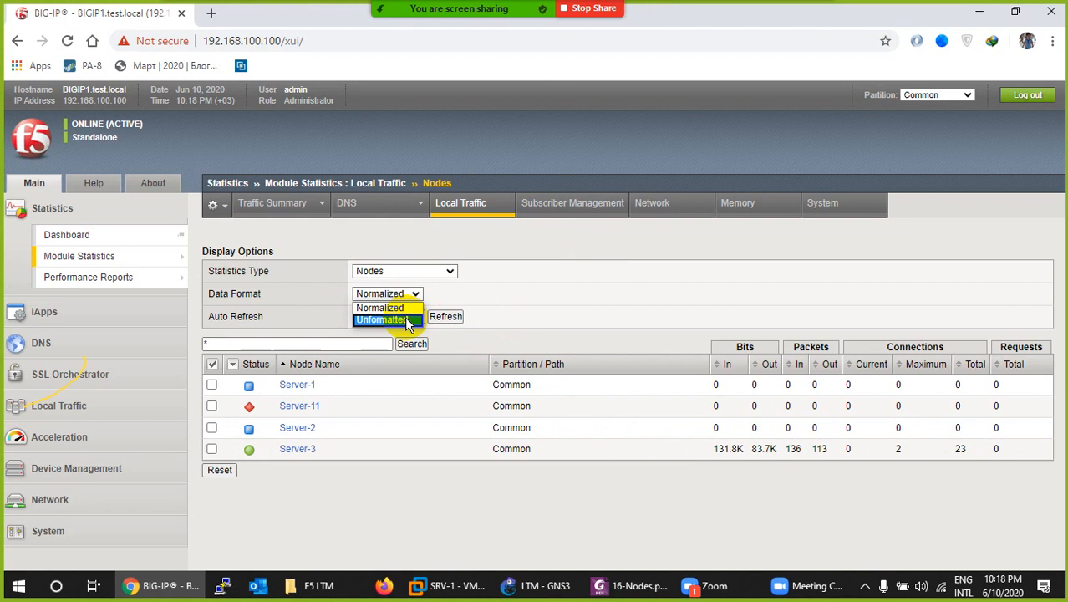
left_click(402, 320)
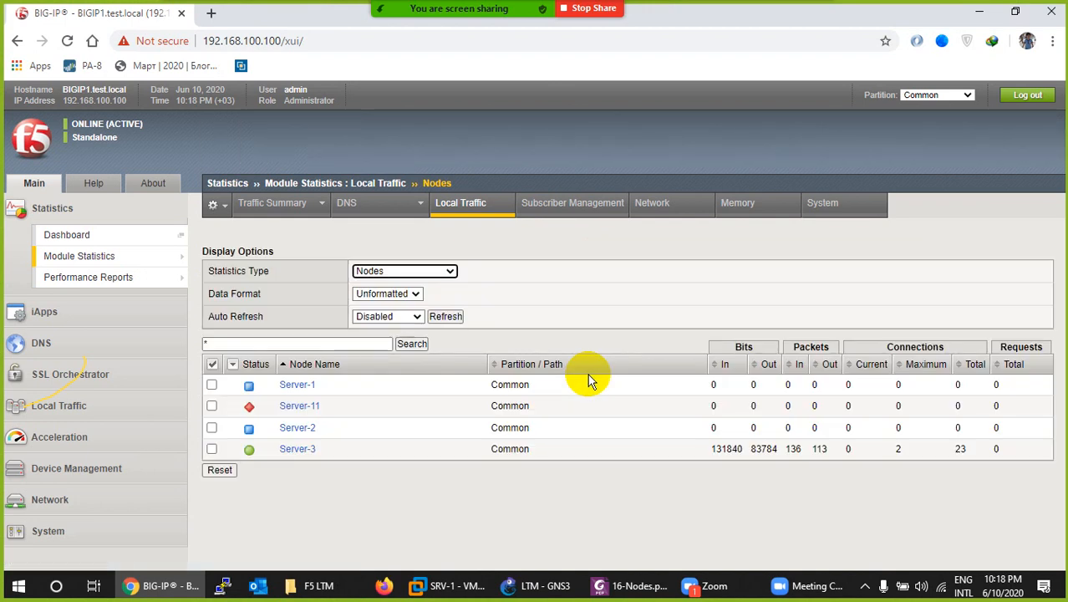
left_click(405, 294)
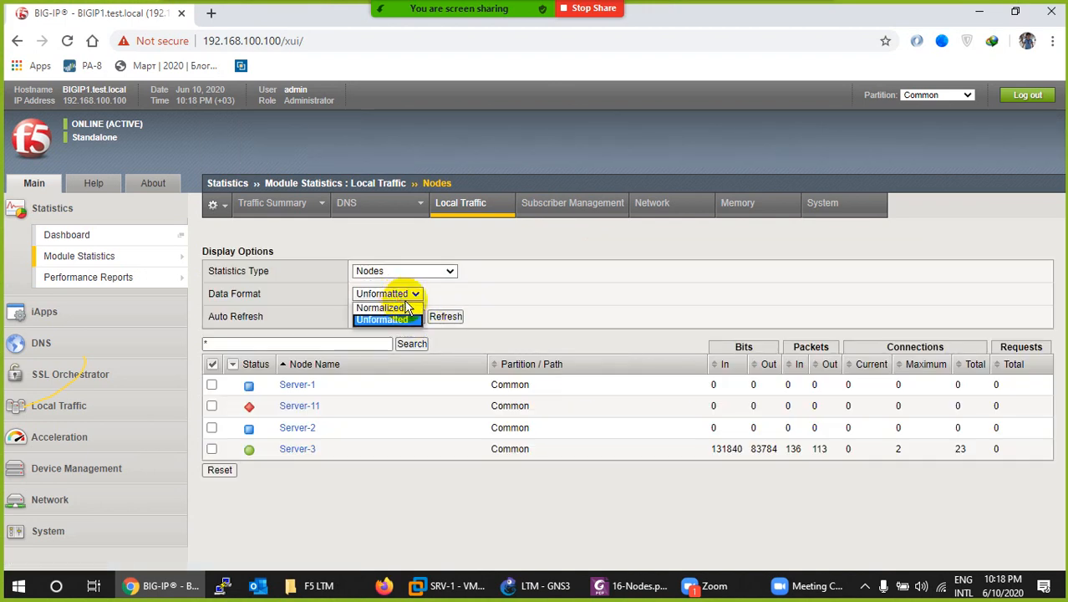
left_click(383, 308)
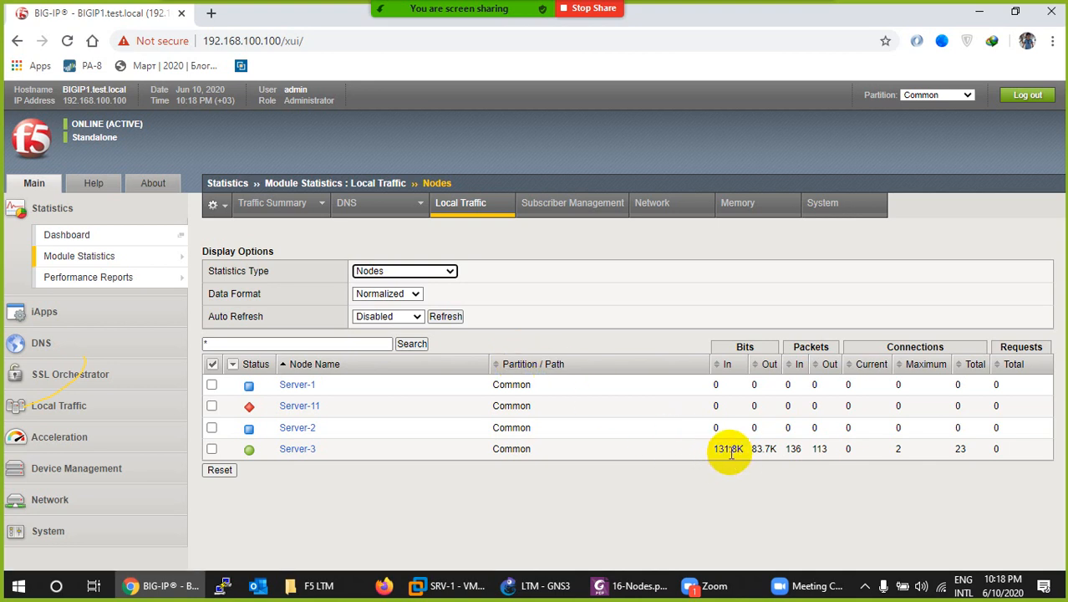
left_click_drag(715, 451, 729, 450)
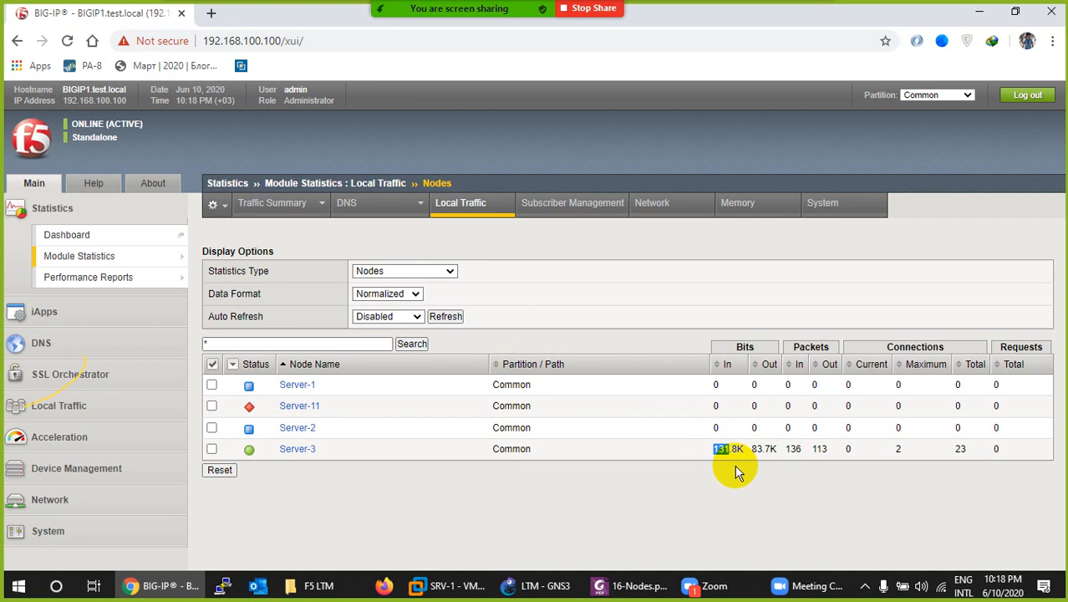
left_click_drag(736, 451, 718, 448)
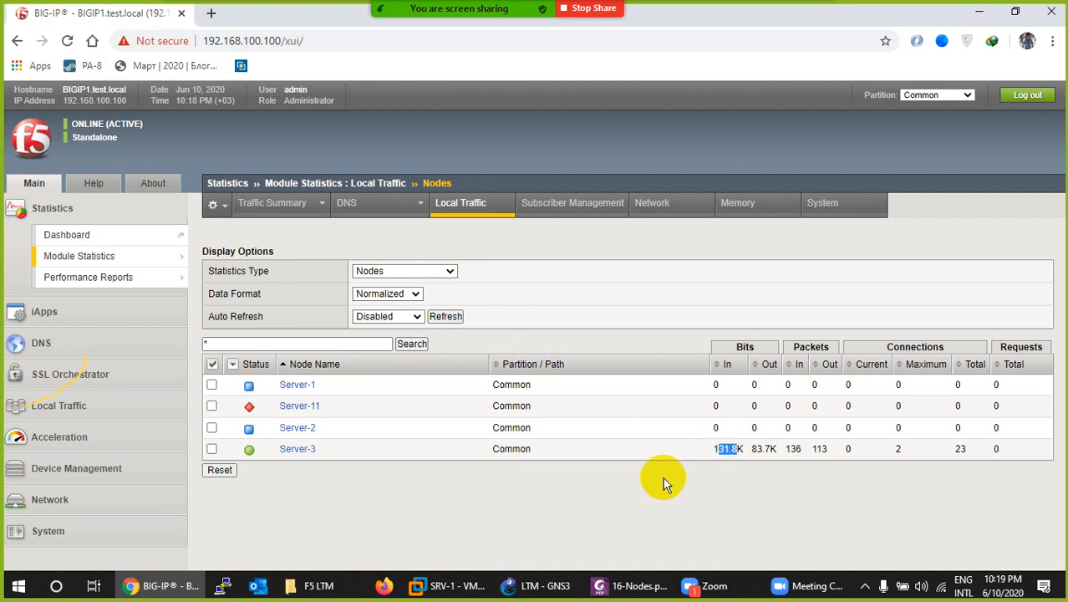
left_click(415, 297)
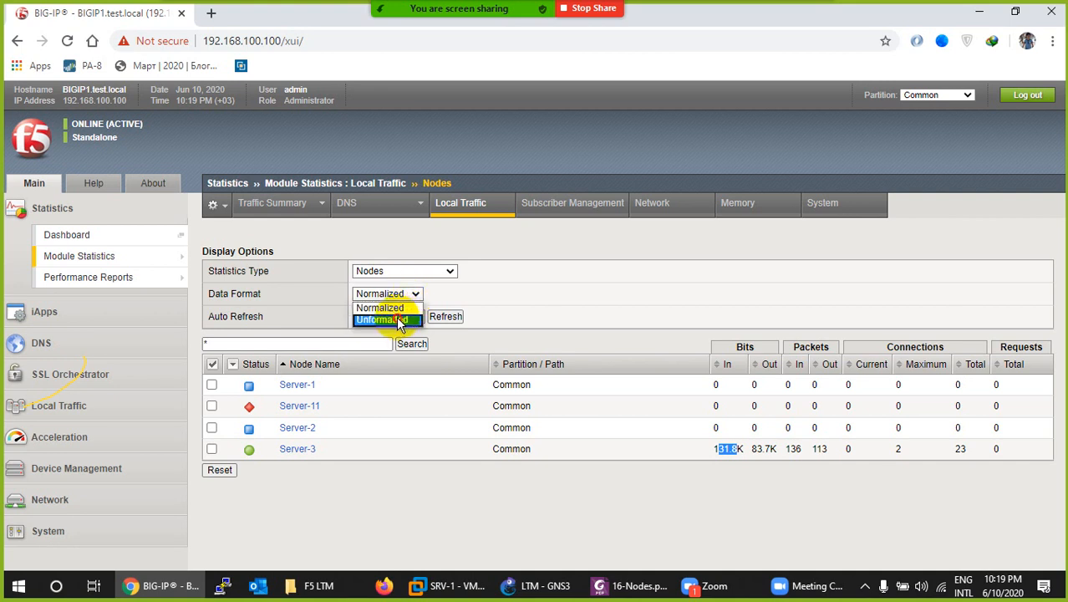
left_click(404, 314)
left_click_drag(706, 448, 744, 455)
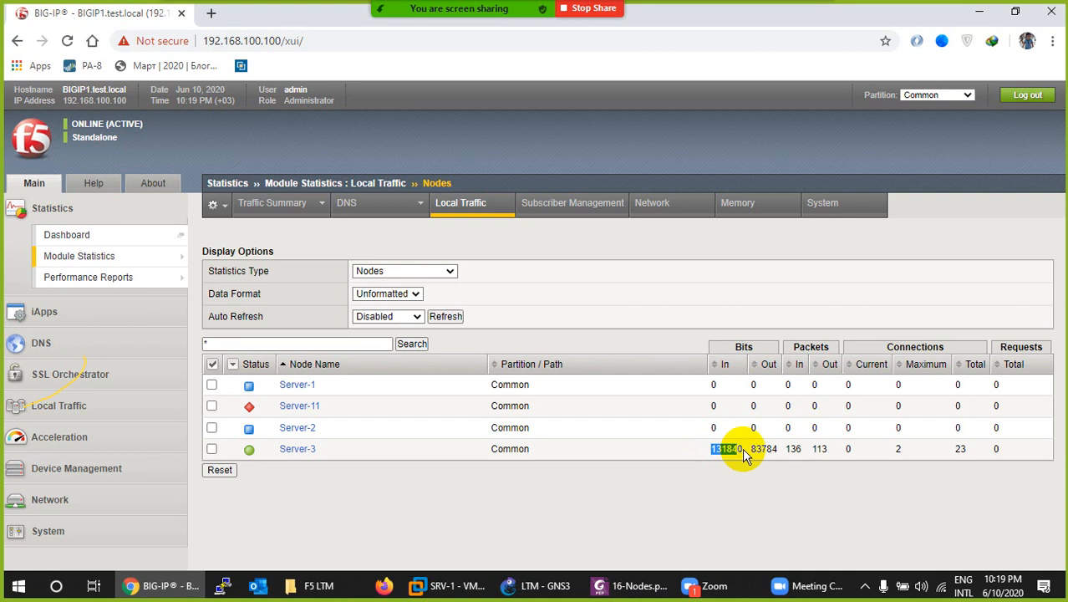
left_click(413, 294)
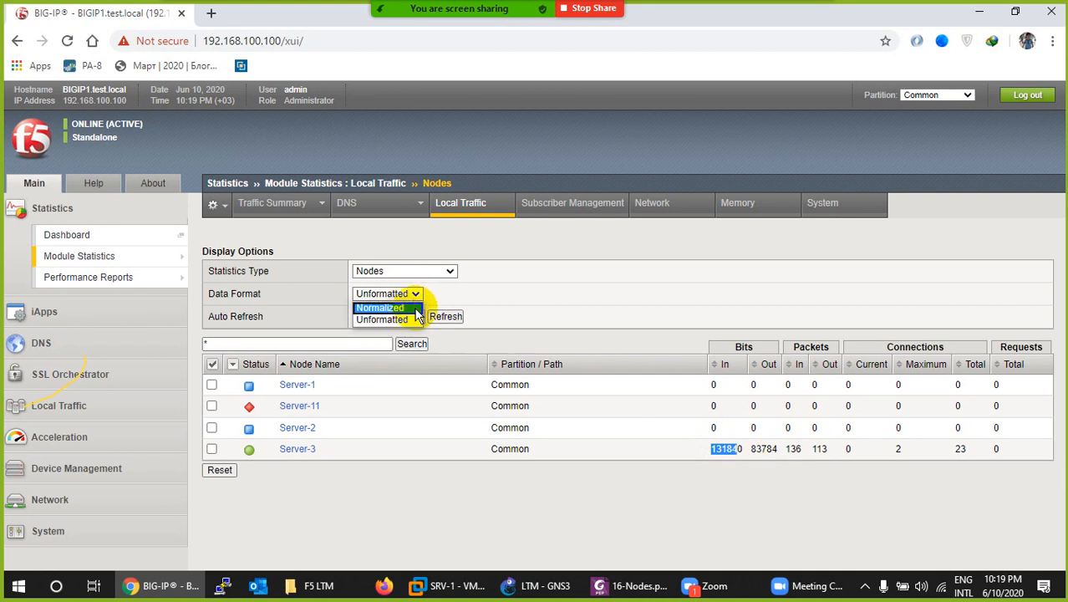
left_click(414, 308)
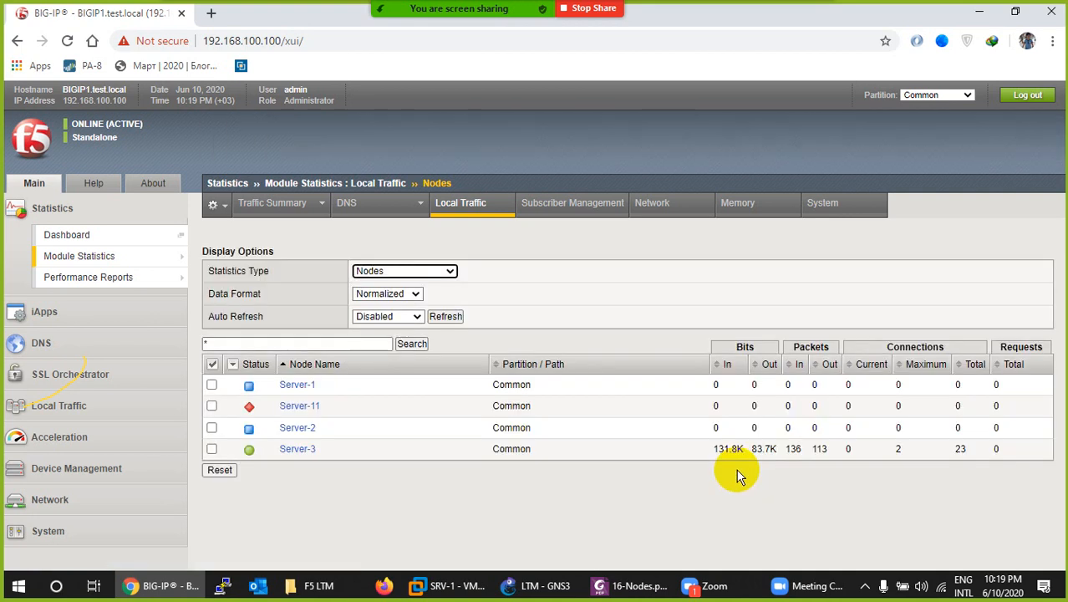
left_click_drag(736, 451, 727, 449)
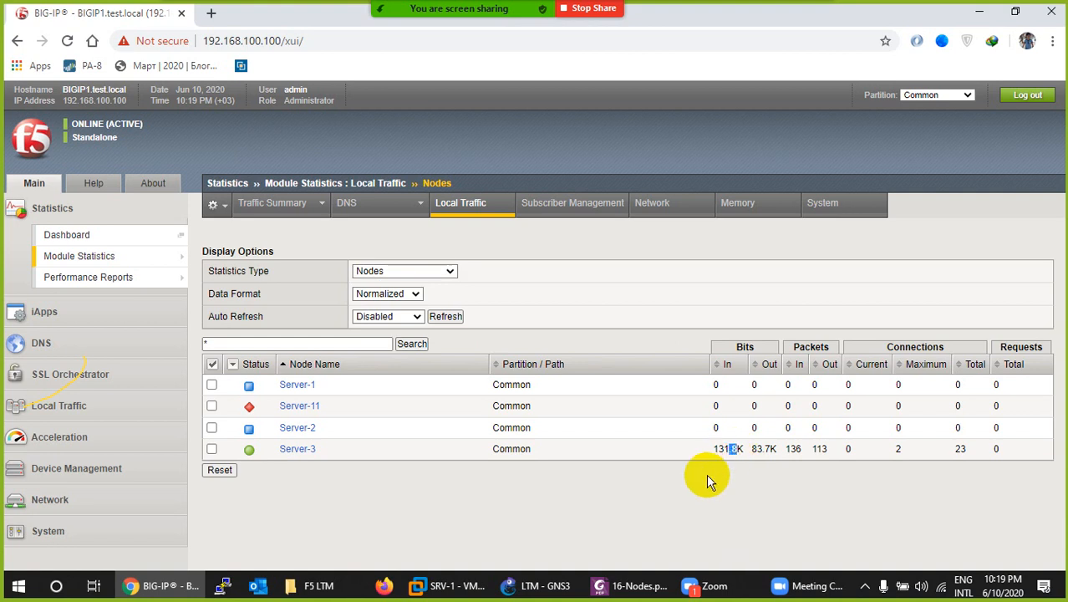
Set the node statistics data format to Unformatted and inspect Server-3's incoming bits value
left_click(405, 293)
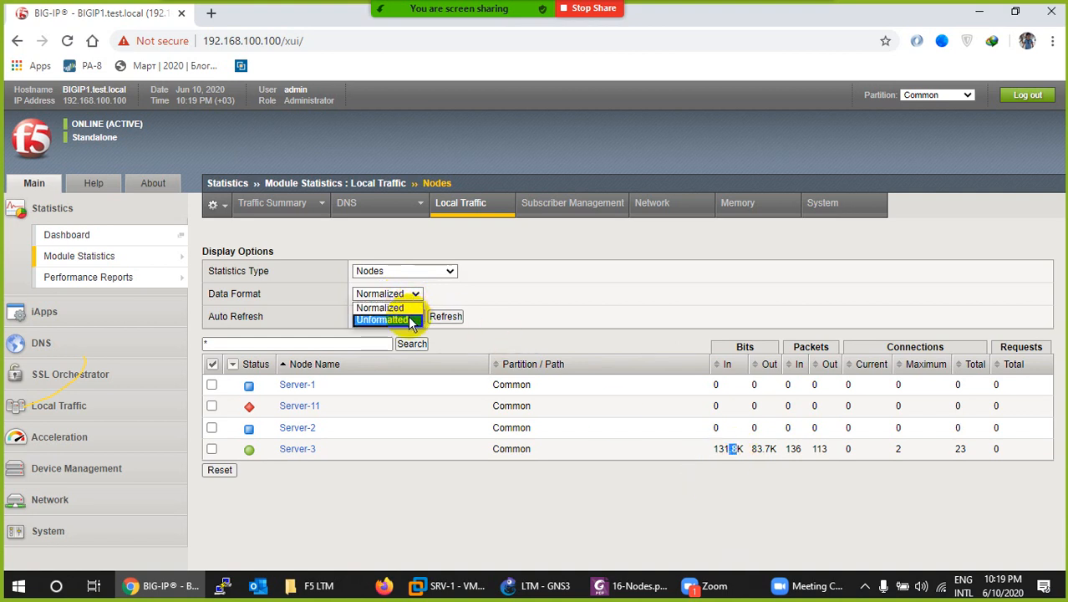
left_click(411, 322)
left_click_drag(732, 451, 748, 455)
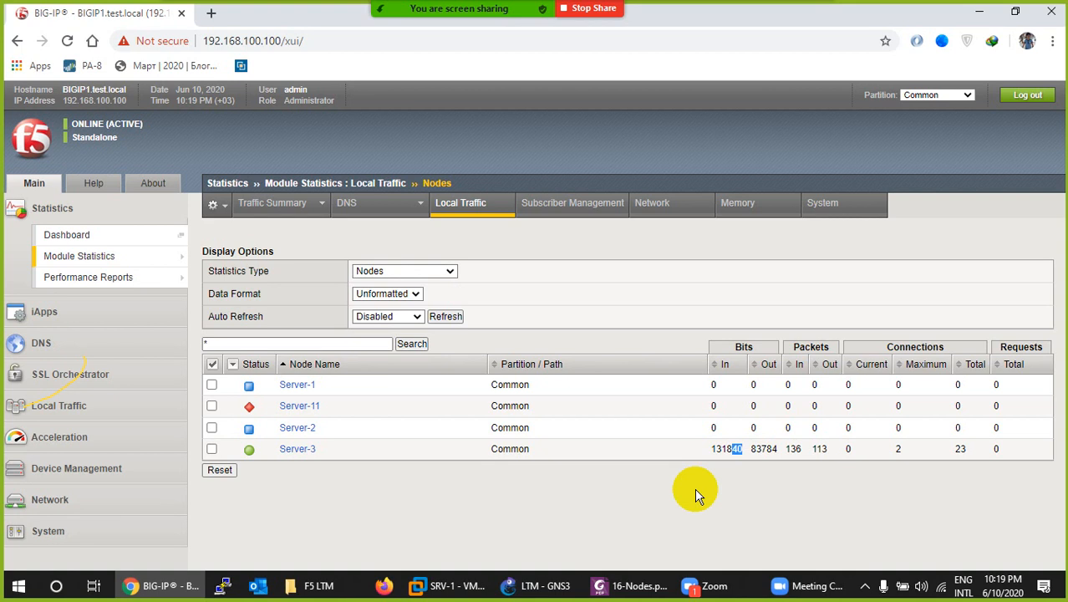
Examine the available auto refresh intervals for the node statistics, leaving auto refresh Disabled
left_click(415, 319)
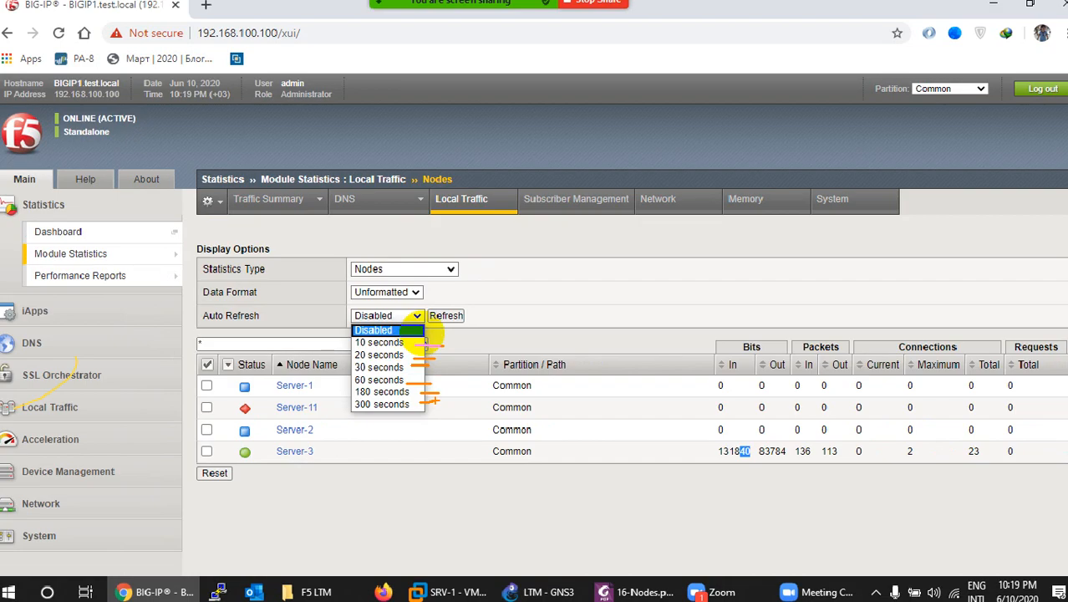
left_click(495, 245)
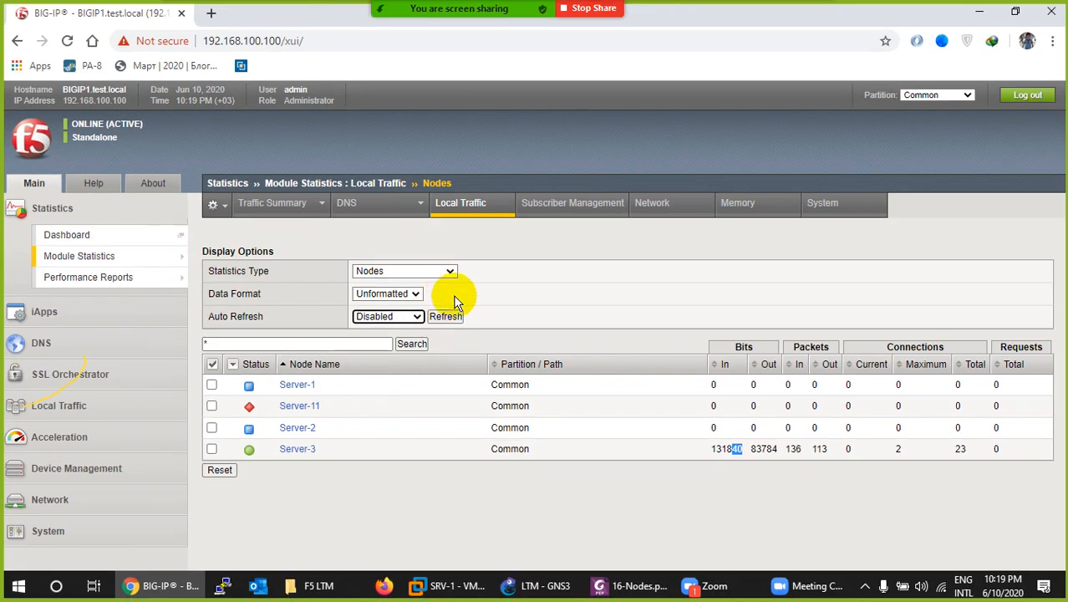
left_click(483, 284)
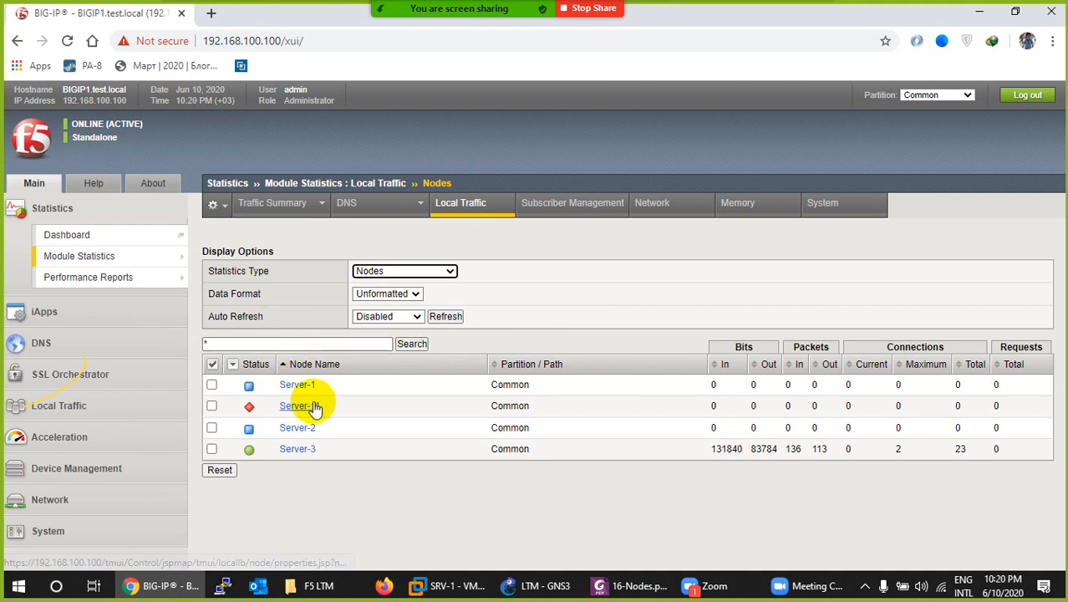
Select all nodes in the statistics table, clear the selection again, and highlight Server-3's incoming bits
left_click(212, 365)
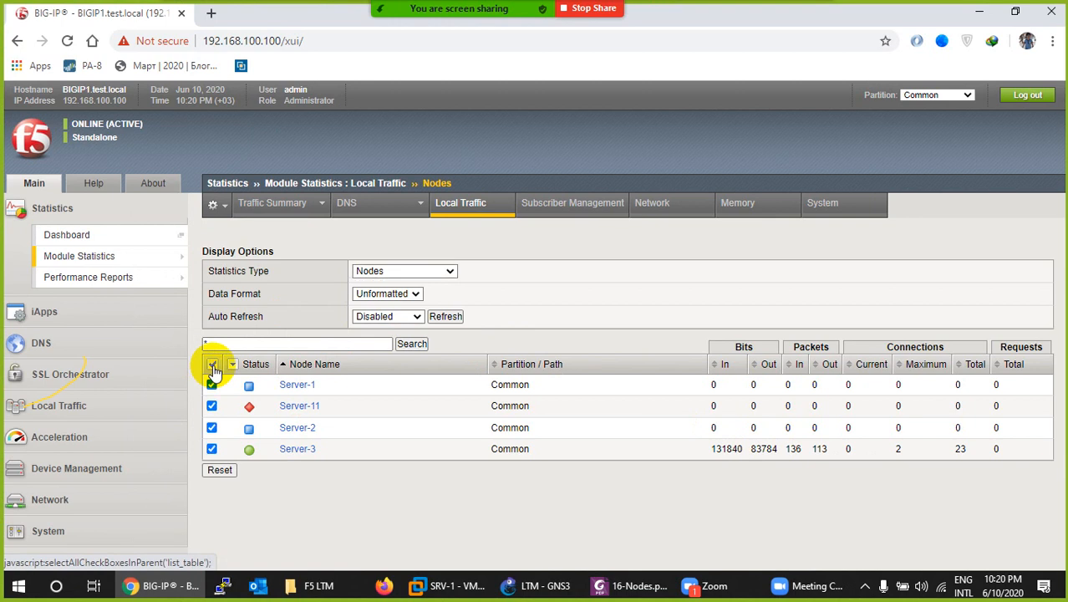
left_click(212, 365)
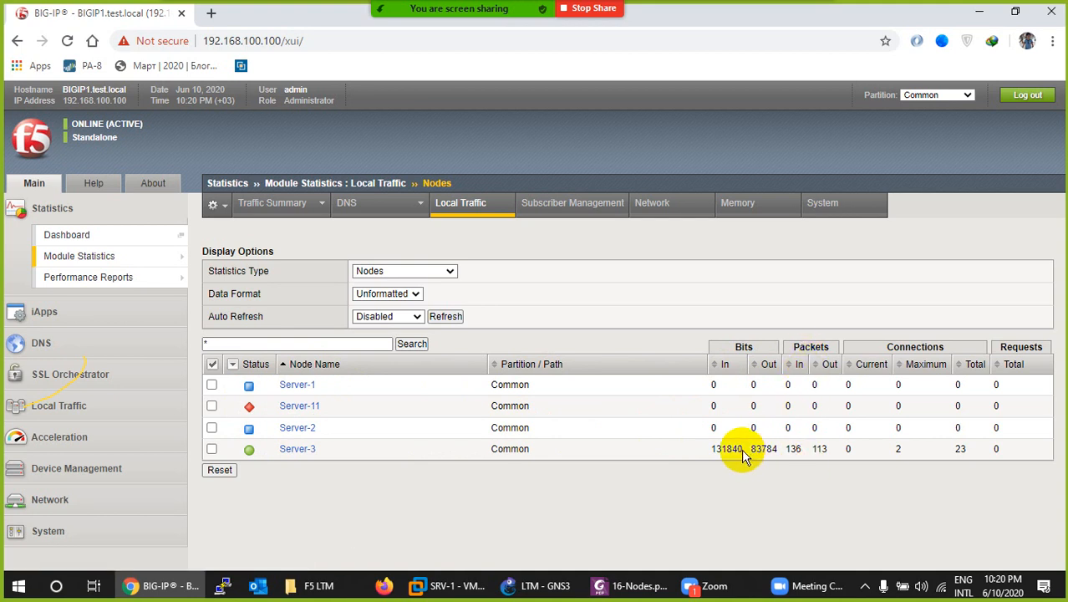
left_click_drag(742, 449, 713, 449)
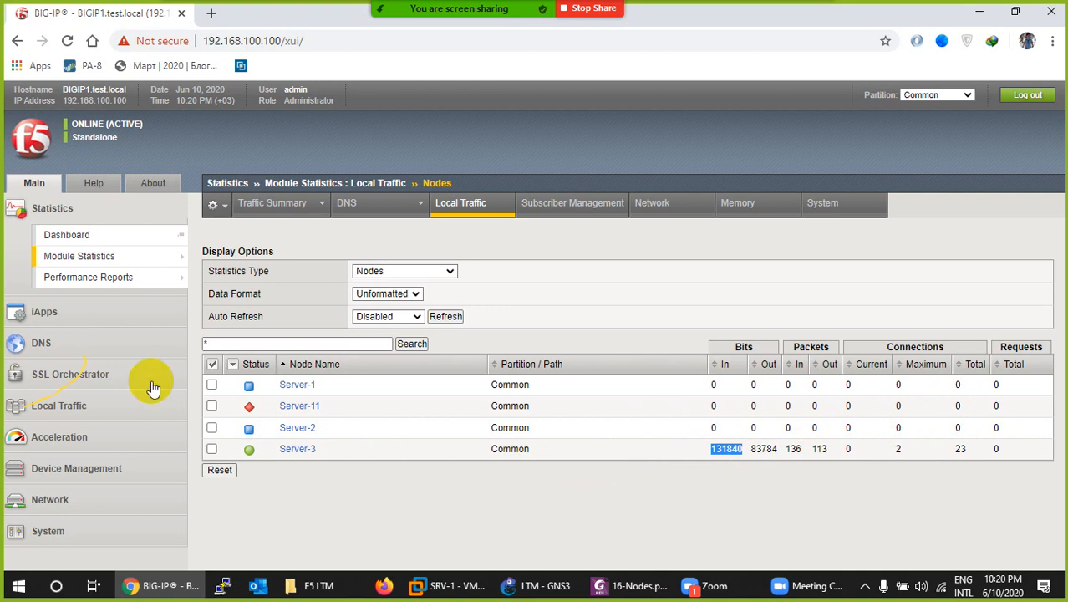
Select all nodes in the statistics table and reset their statistics
left_click(212, 385)
left_click(211, 365)
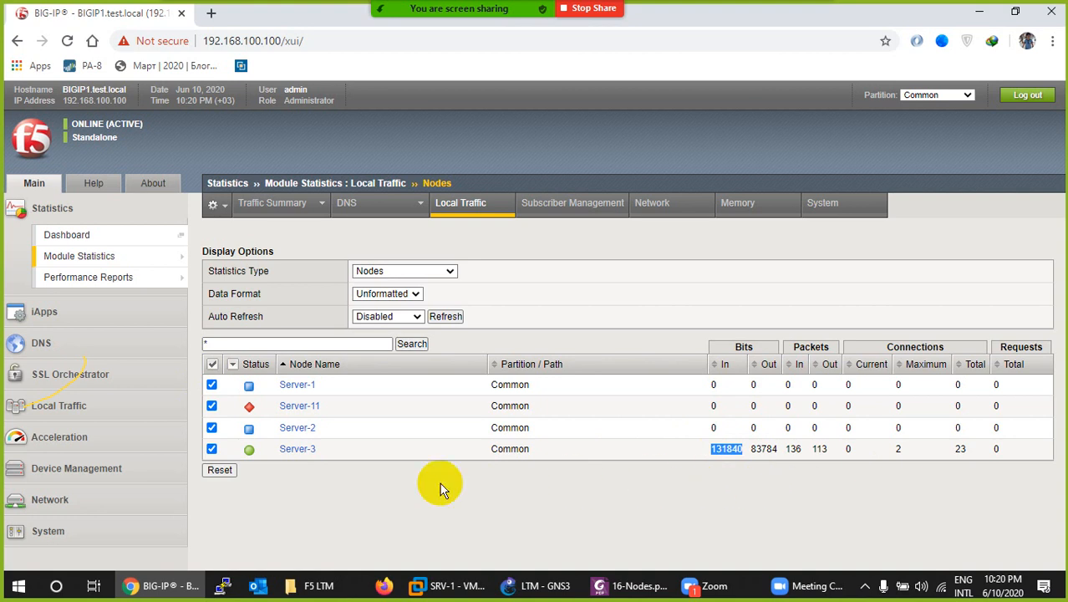
left_click(220, 470)
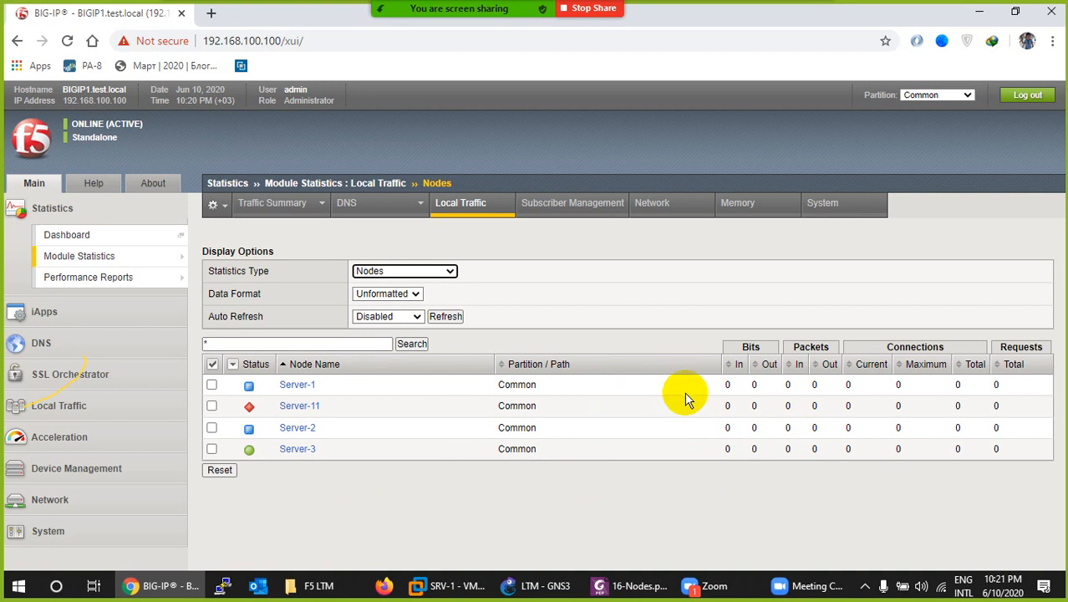
Open 192.168.114.200 in a new browser tab and reload the page repeatedly to generate traffic
left_click(210, 13)
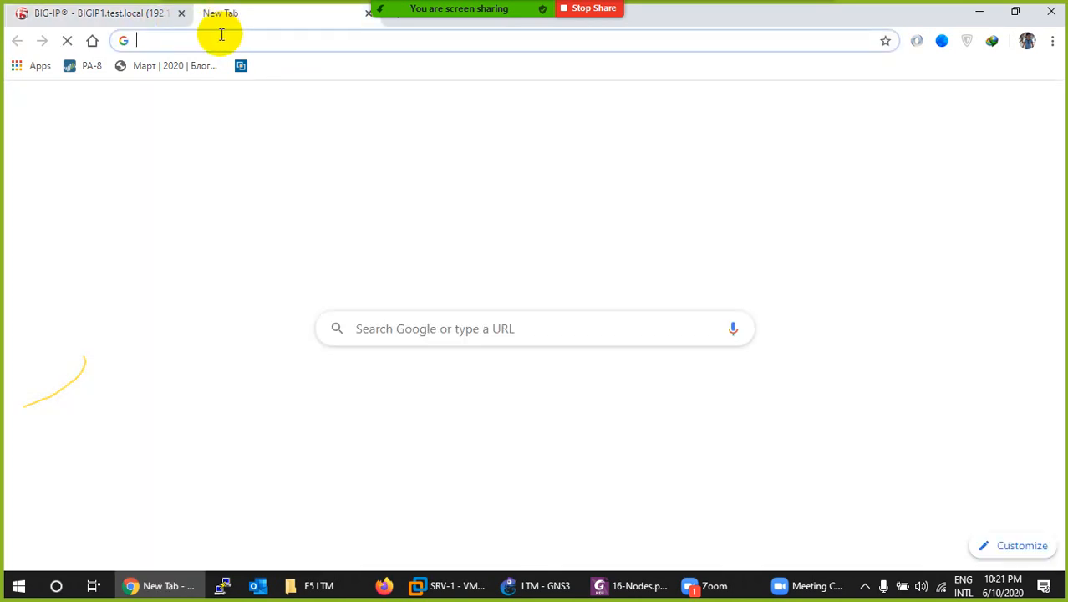
type("192.168.100.1")
key("BackSpace")
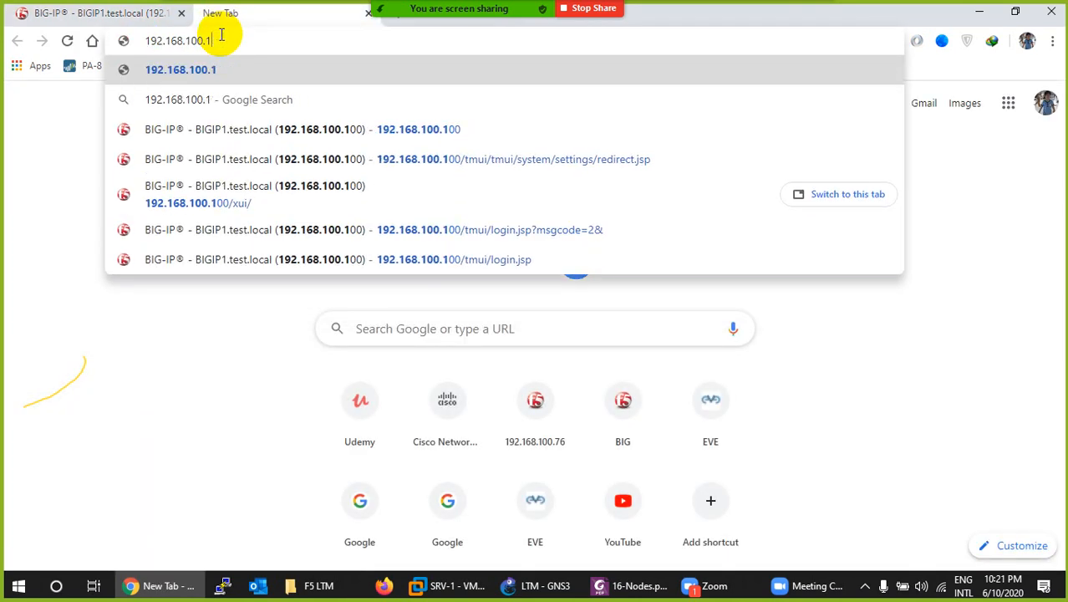
key("BackSpace")
key("BackSpace")
key("BackSpace")
key("BackSpace")
type("14.")
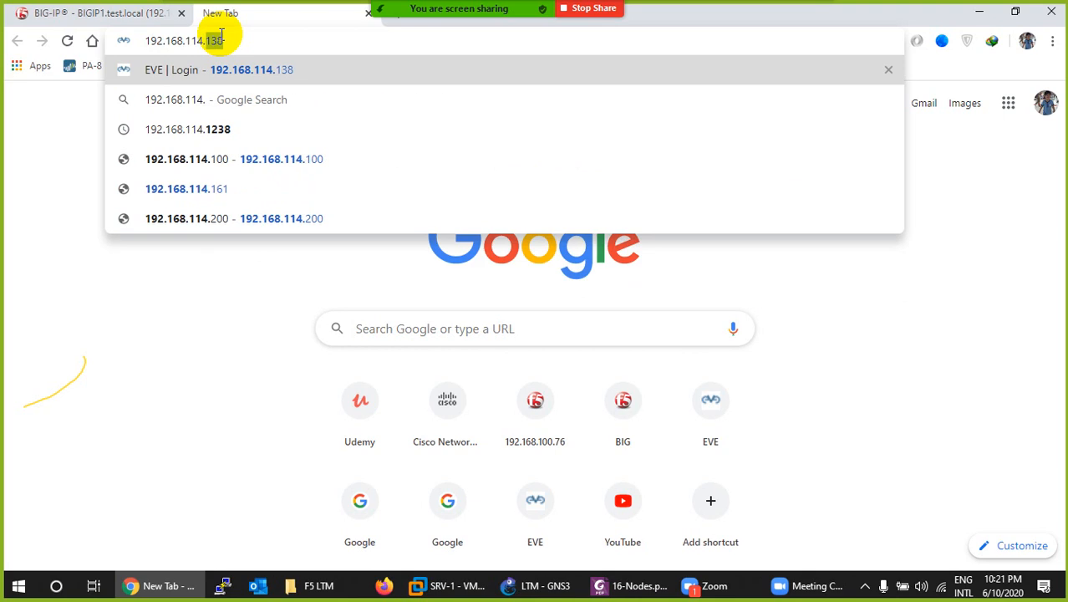
type("200")
key("Return")
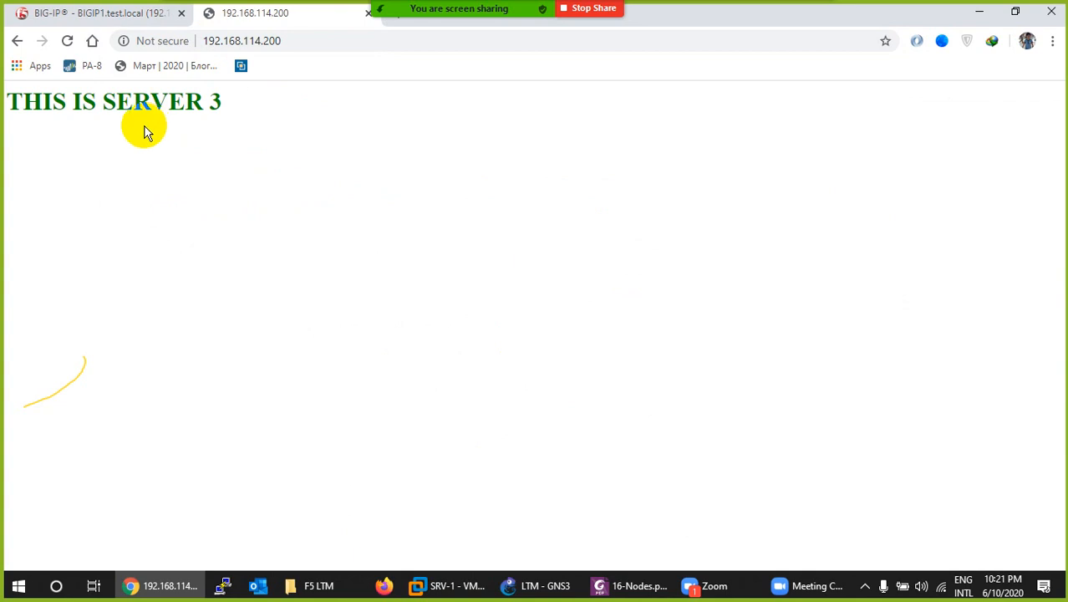
left_click(67, 44)
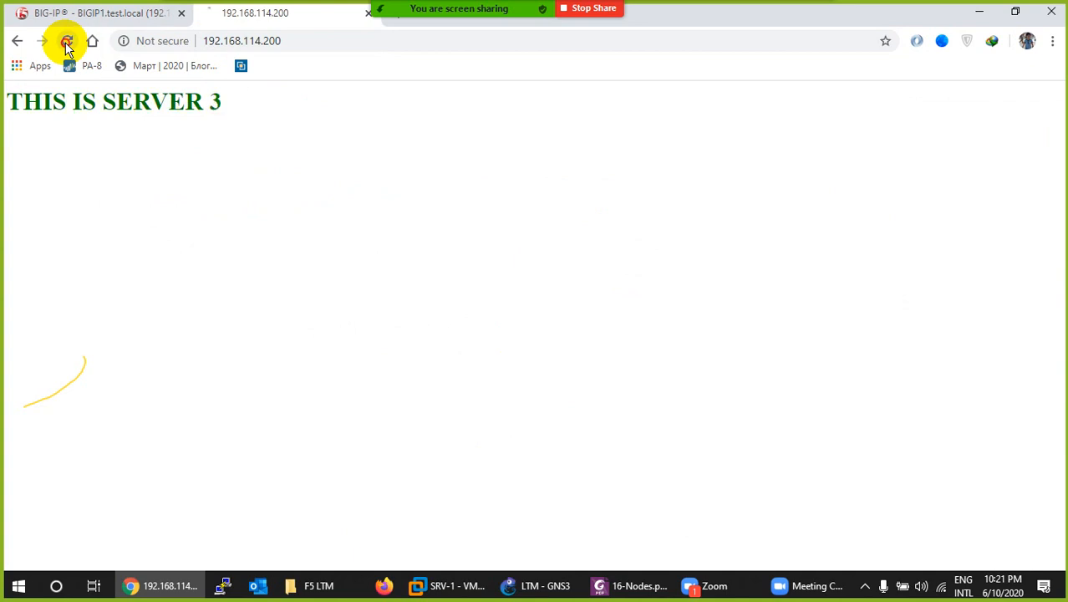
left_click(67, 43)
Return to the BIG-IP node statistics, refresh them, and inspect the incoming bits for Server-1
left_click(74, 12)
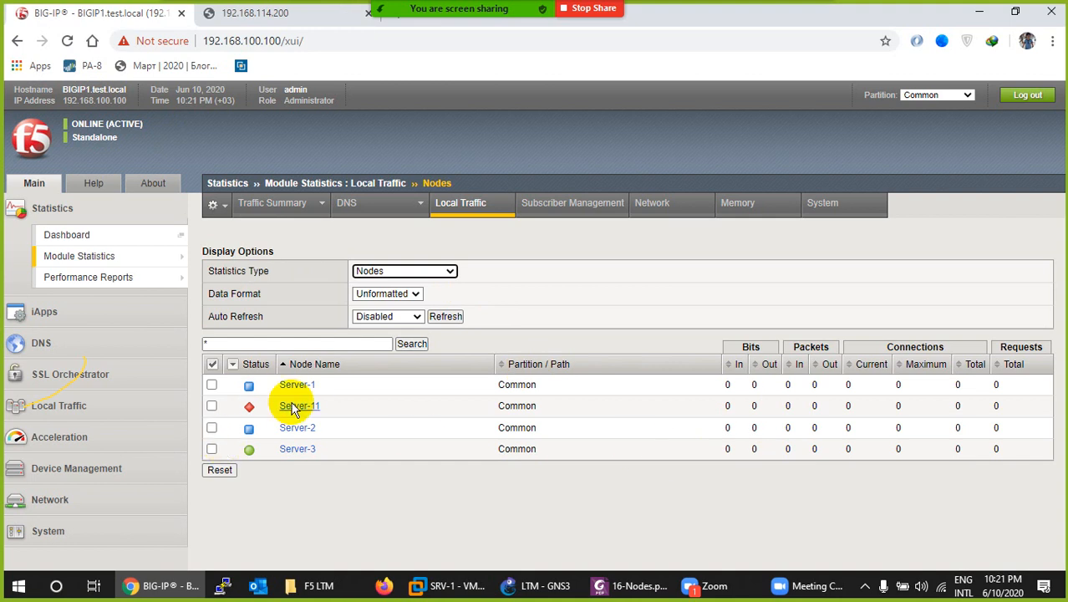
left_click(443, 318)
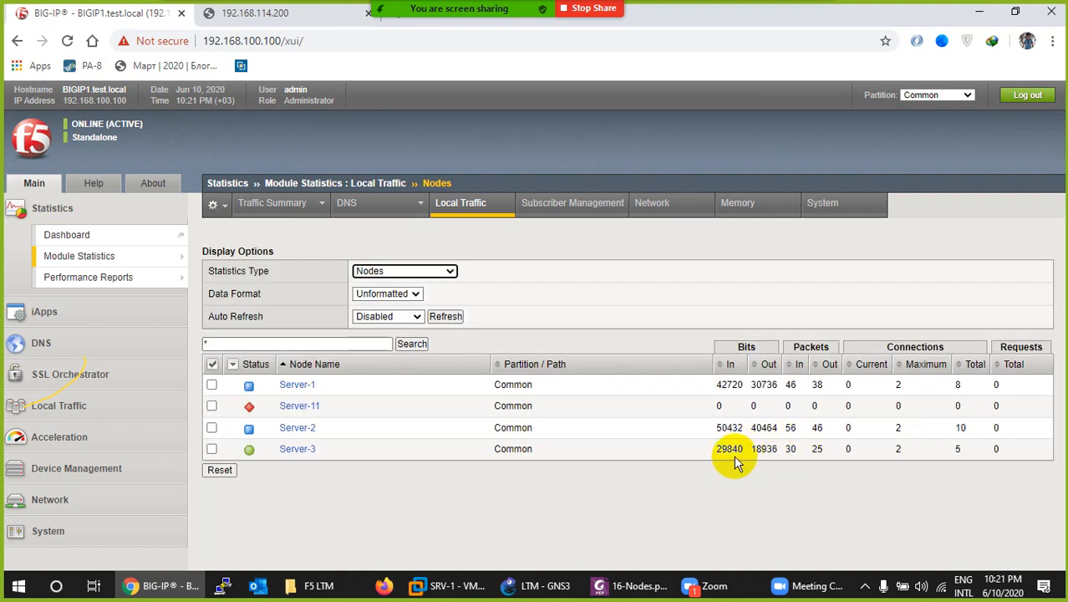
double_click(723, 384)
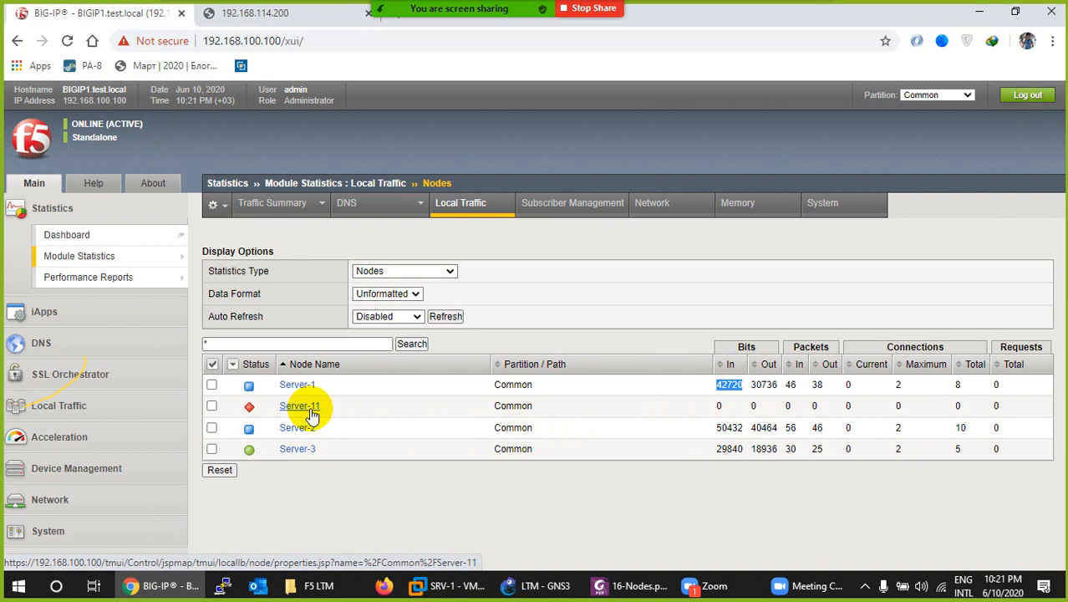
Switch to the 16-Nodes PDF and review its sections on node settings, node list, default monitor, node statistics and node status signs
left_click(633, 585)
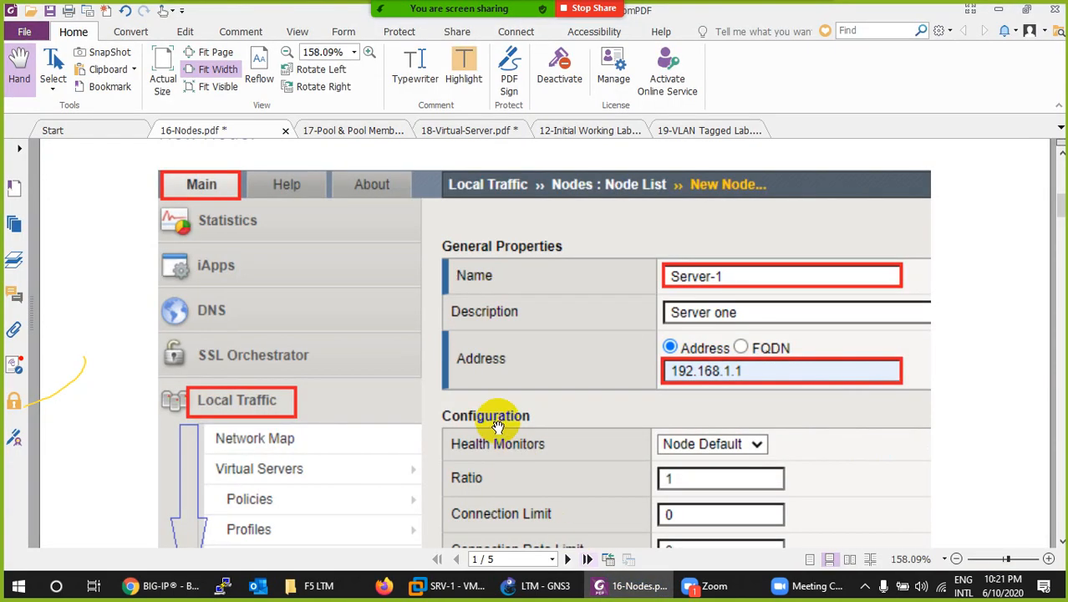
scroll(499, 432, "down", 3)
scroll(498, 432, "down", 5)
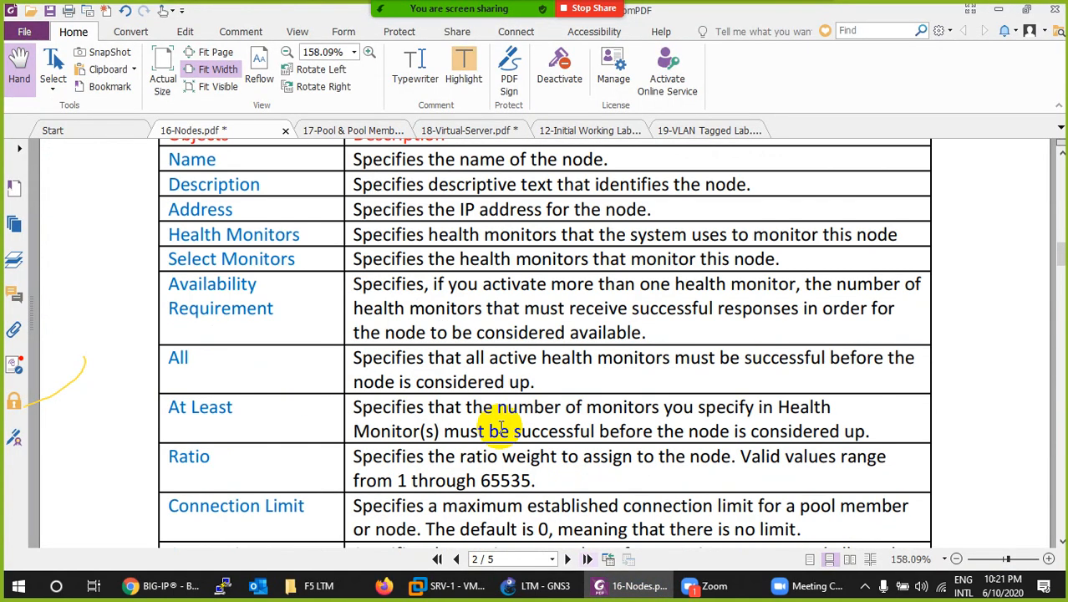
scroll(499, 432, "down", 3)
scroll(499, 432, "down", 3)
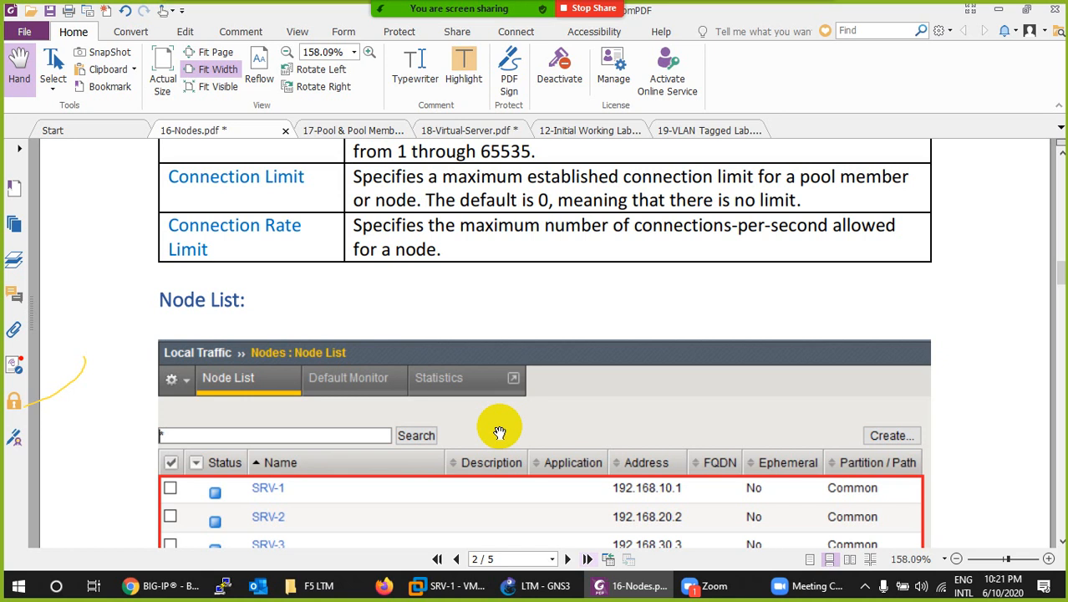
scroll(498, 432, "down", 3)
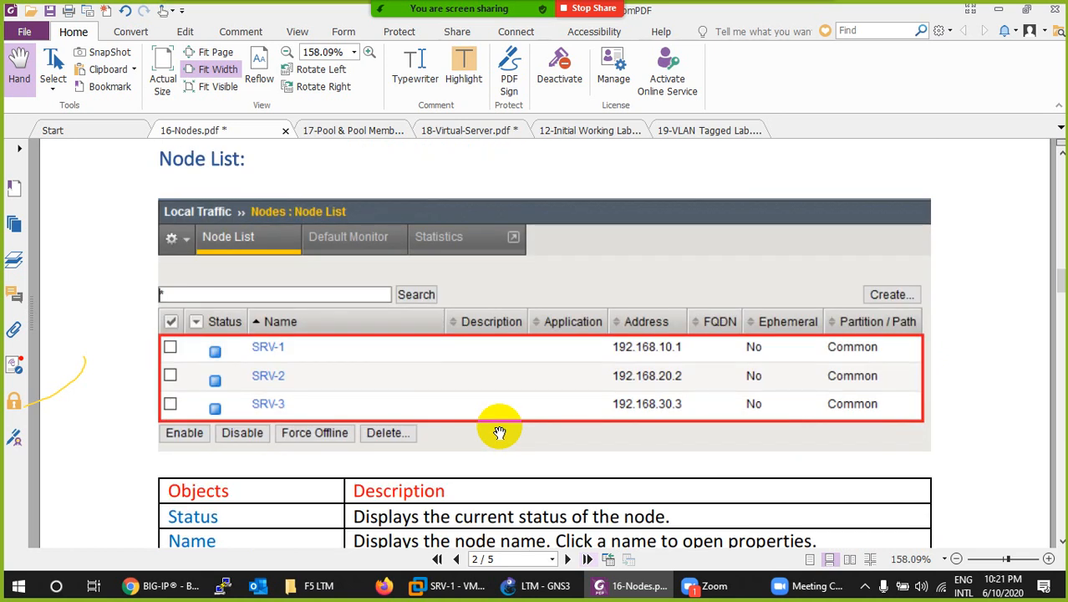
scroll(499, 432, "down", 2)
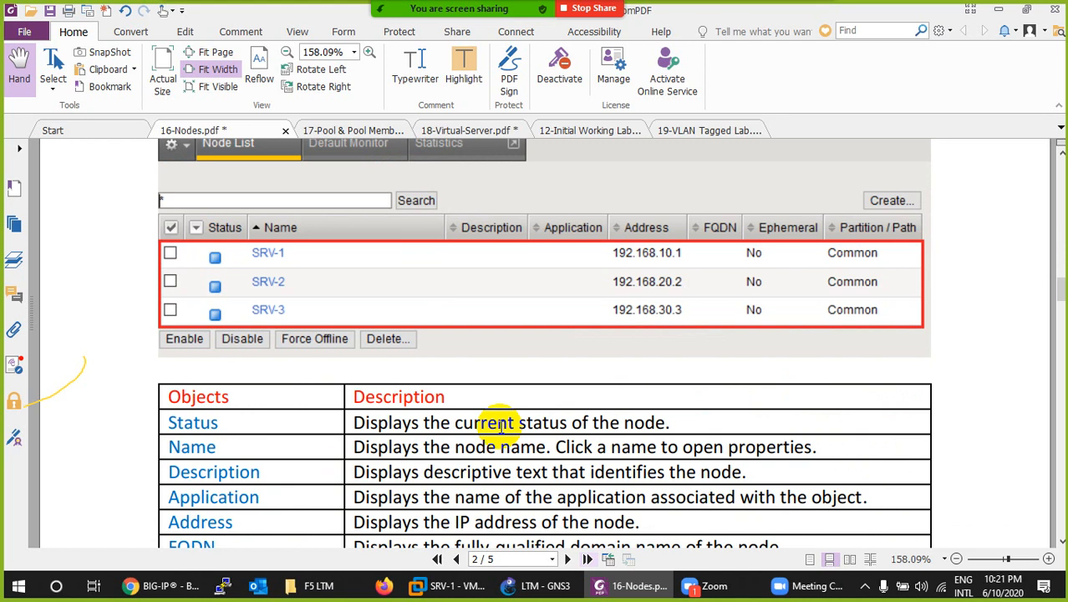
scroll(499, 423, "down", 1)
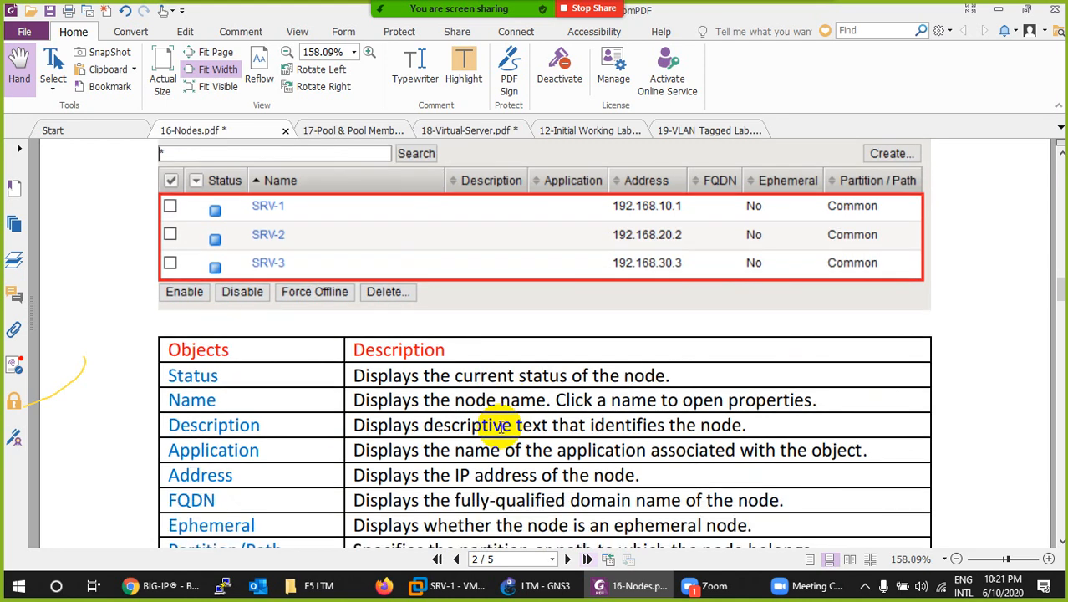
scroll(499, 424, "down", 1)
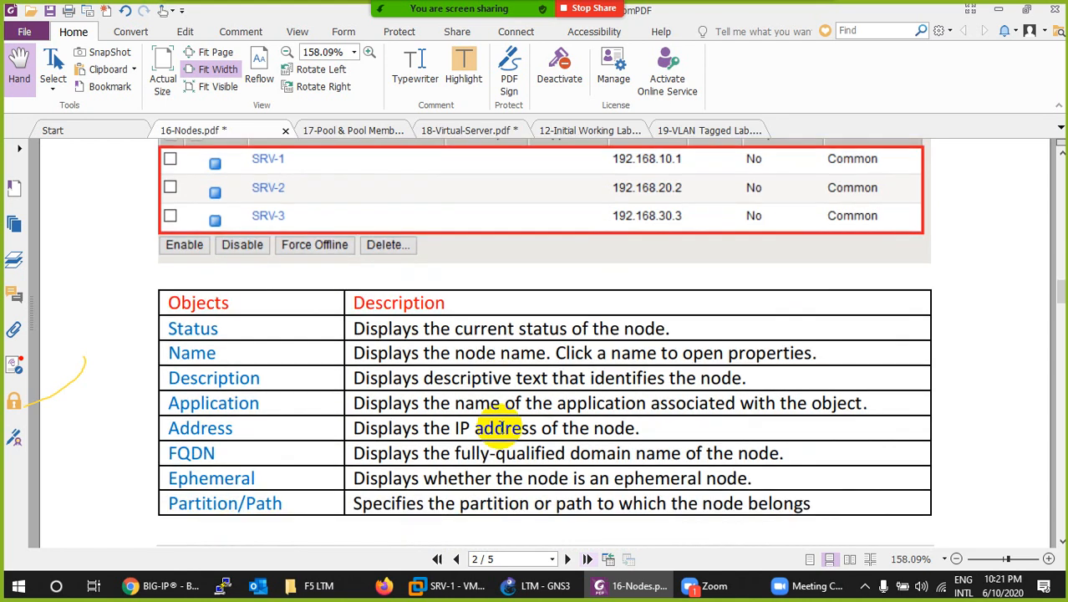
scroll(500, 425, "down", 18)
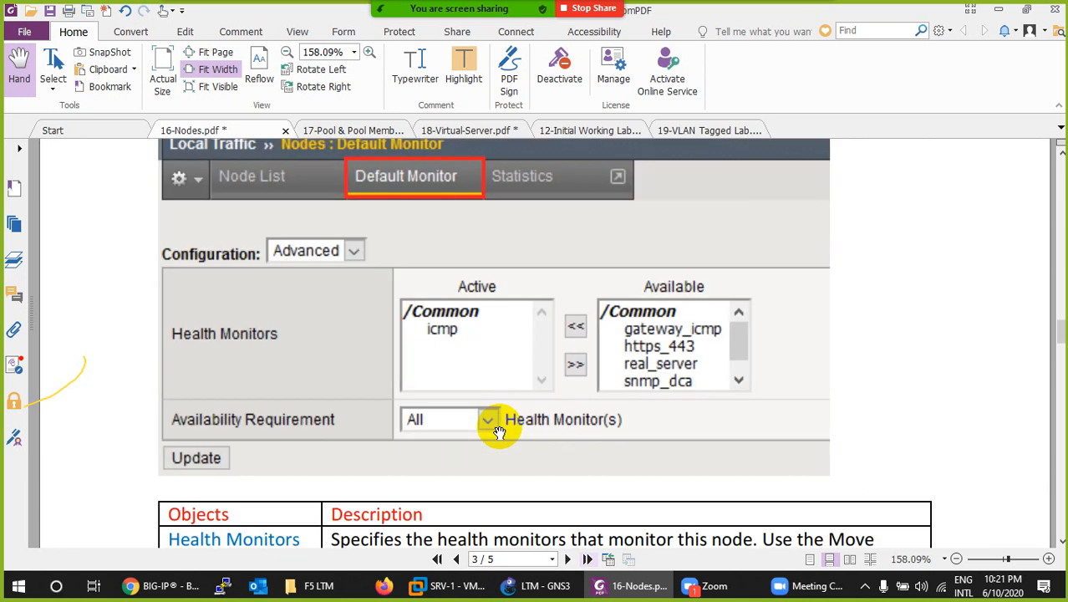
scroll(499, 430, "down", 15)
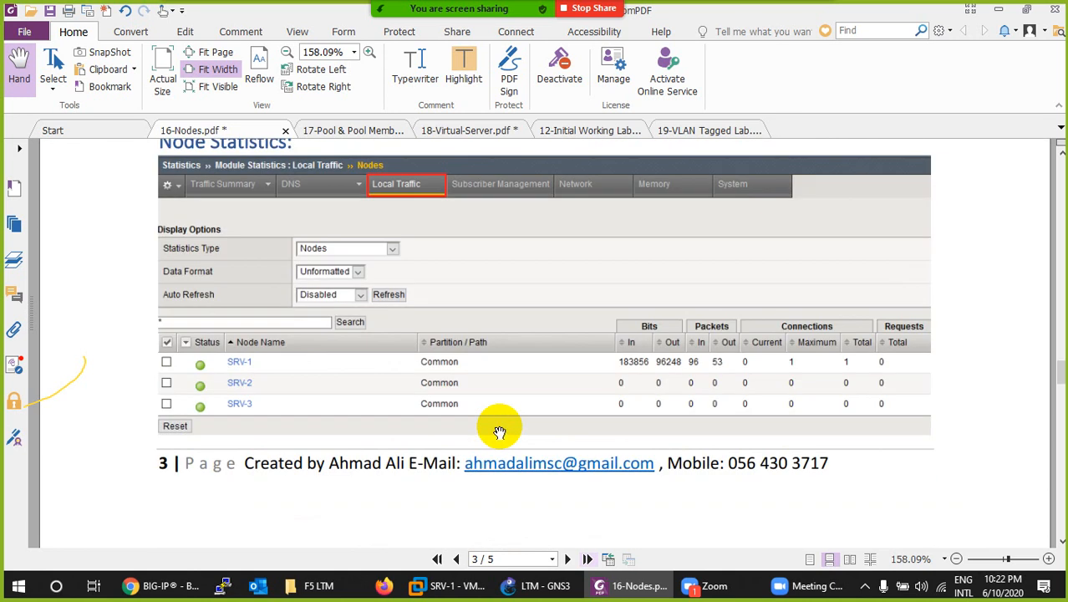
scroll(499, 432, "down", 20)
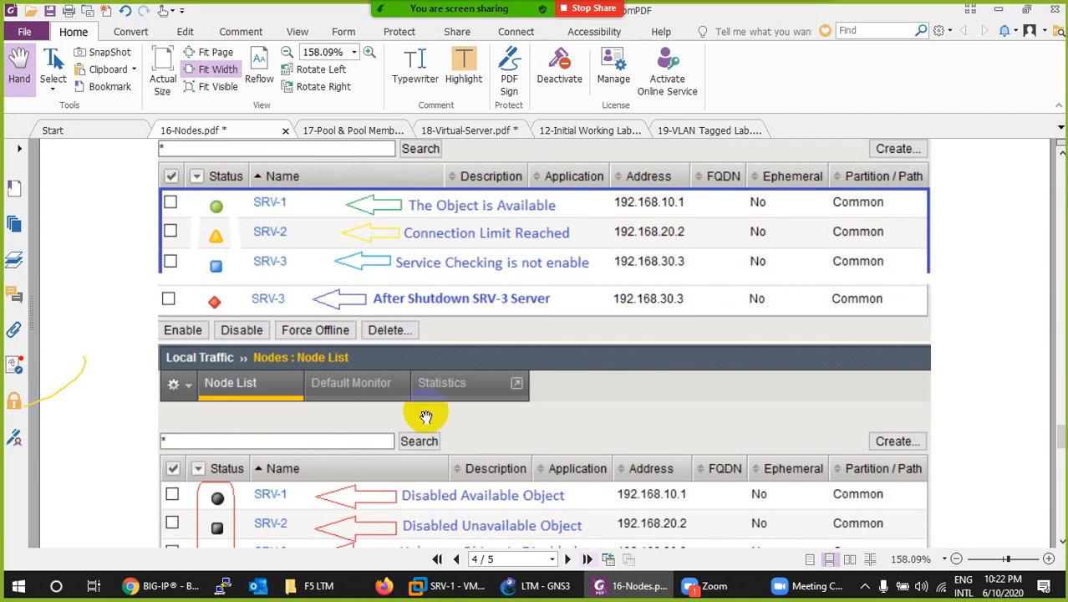
scroll(425, 413, "up", 5)
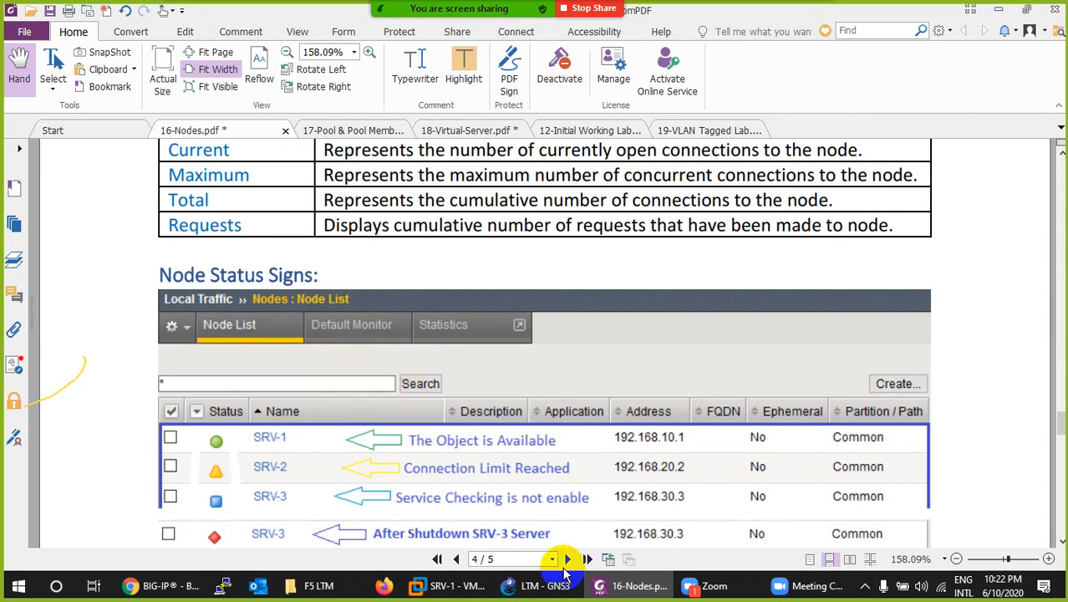
Return to BIG-IP, open Server-1's properties, and go back to the node list to examine the nodes' status icons
left_click(635, 585)
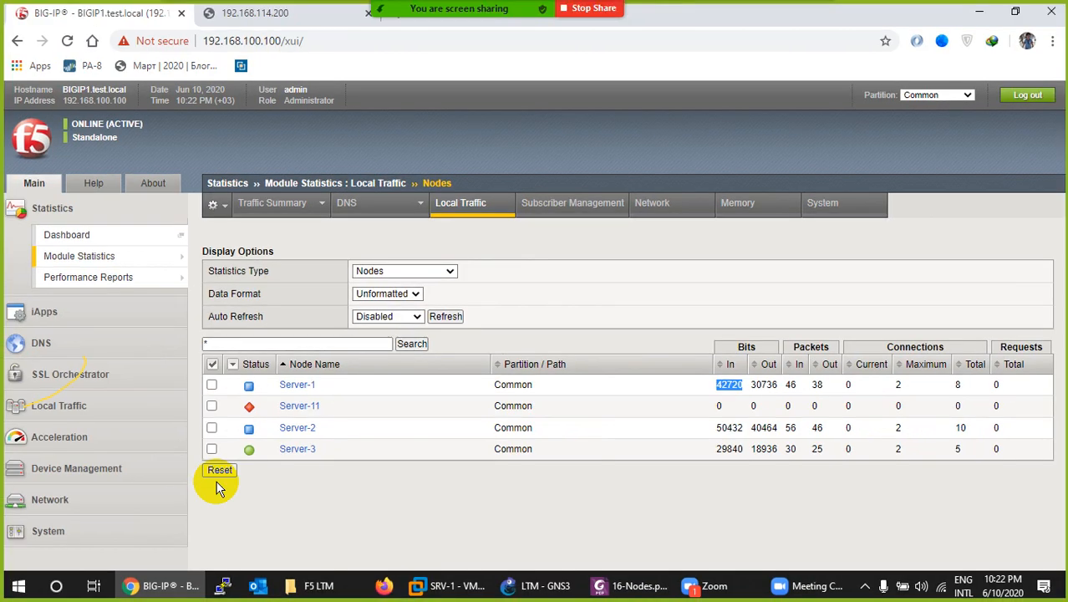
left_click(301, 386)
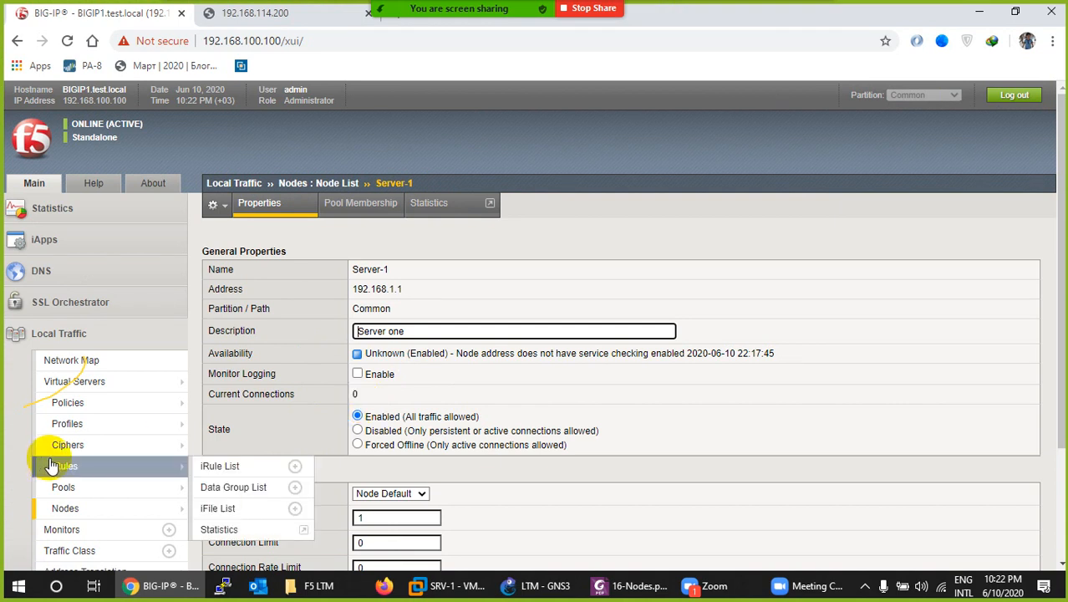
mouse_move(77, 476)
mouse_move(78, 508)
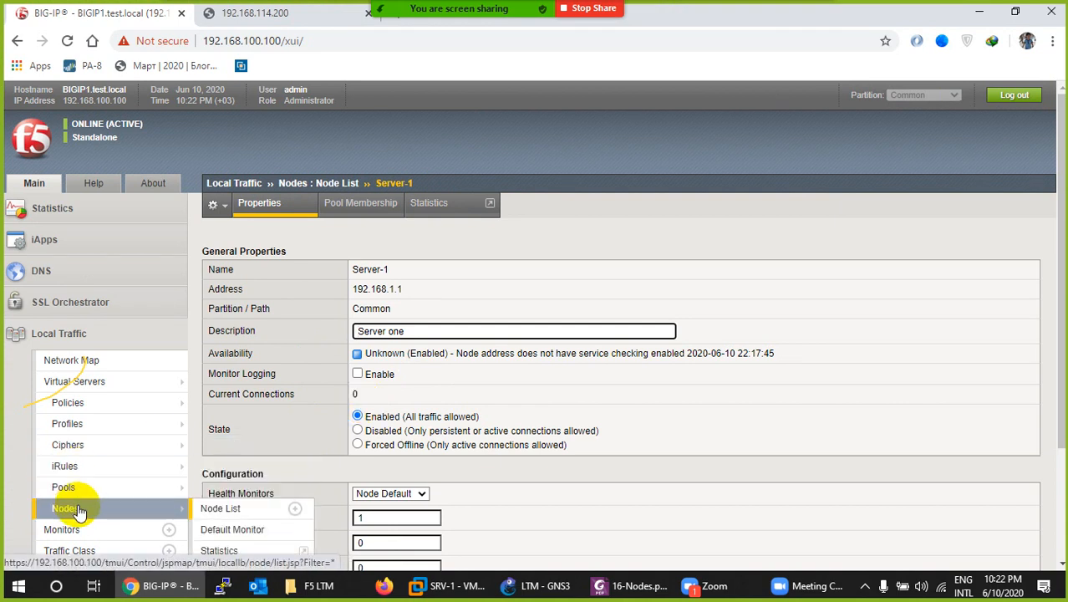
left_click(211, 507)
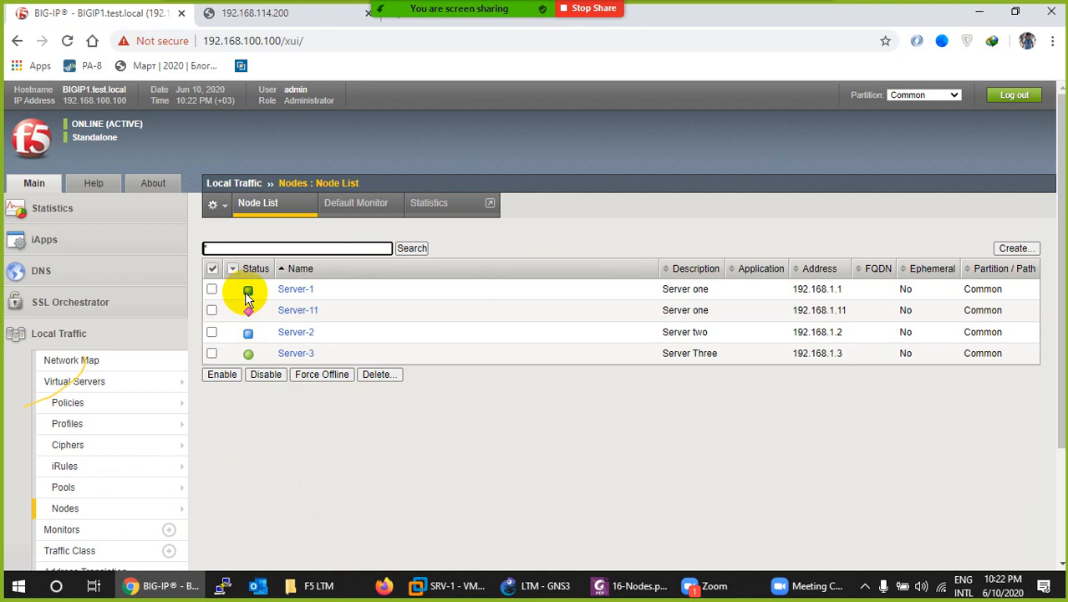
mouse_move(247, 298)
mouse_move(235, 158)
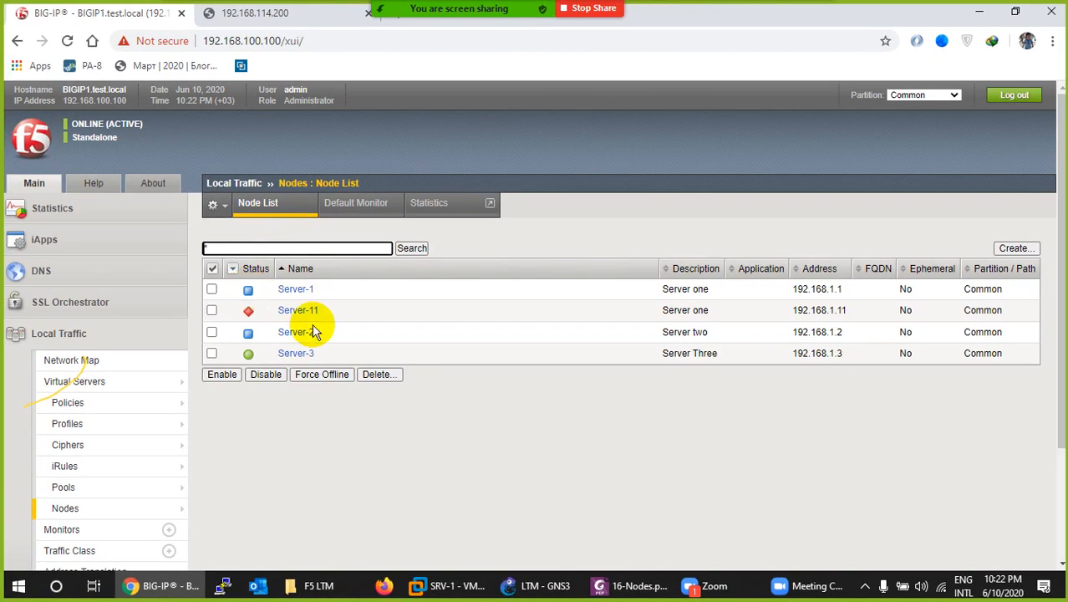
mouse_move(249, 295)
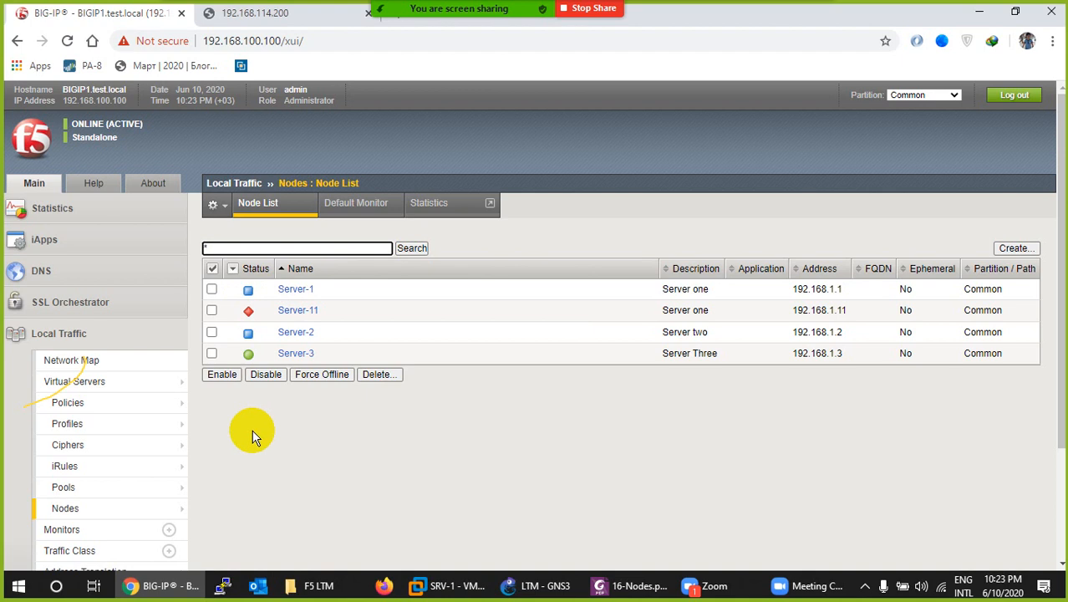
Assign icmp to Server-1 as a Node Specific health monitor, save the update, and return to the node list
left_click(302, 291)
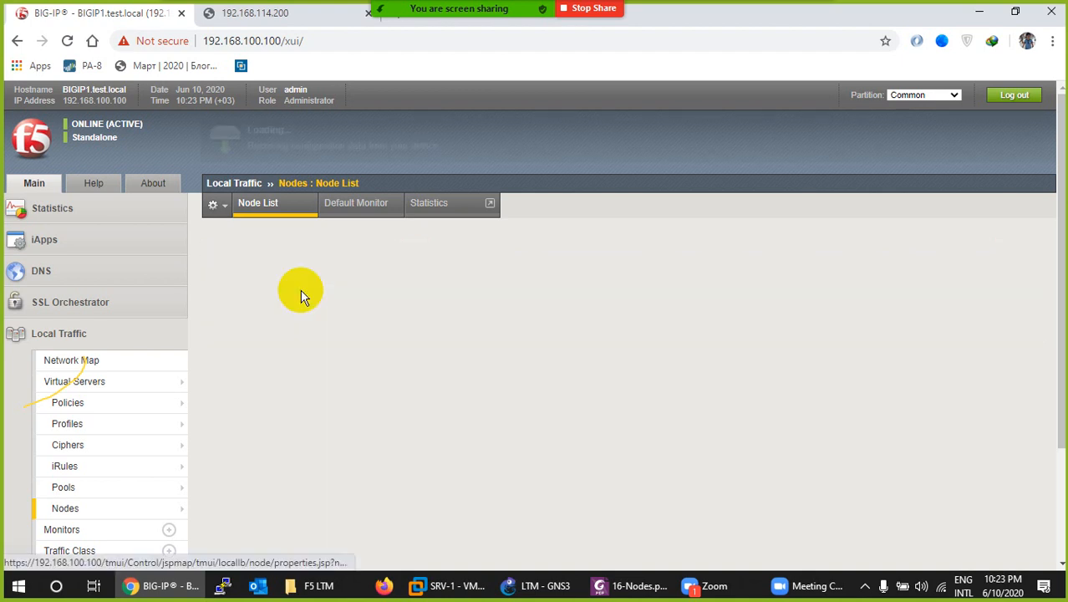
scroll(370, 418, "down", 2)
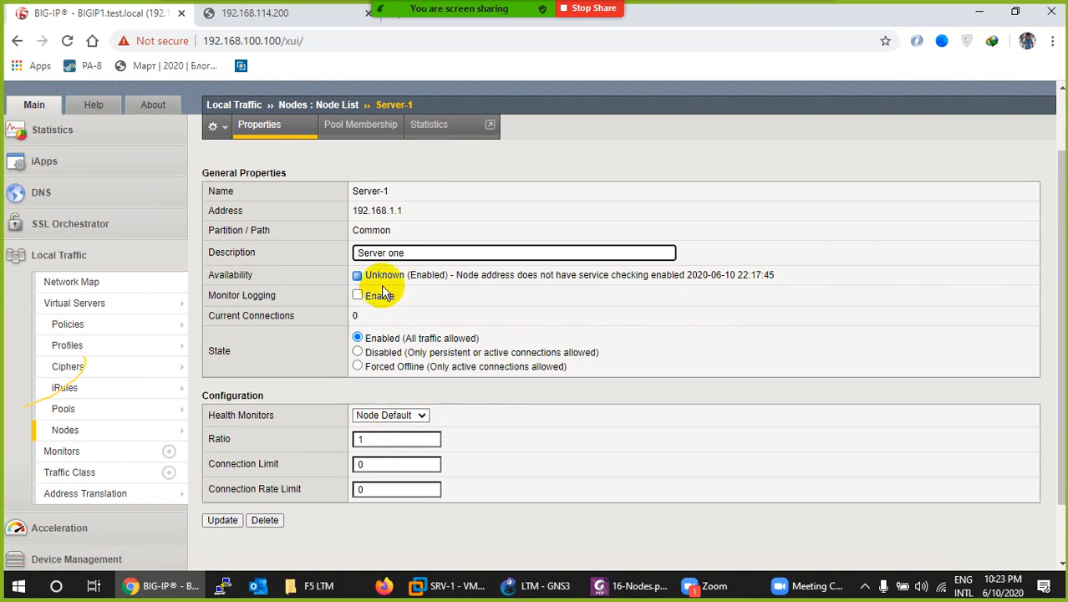
left_click(379, 418)
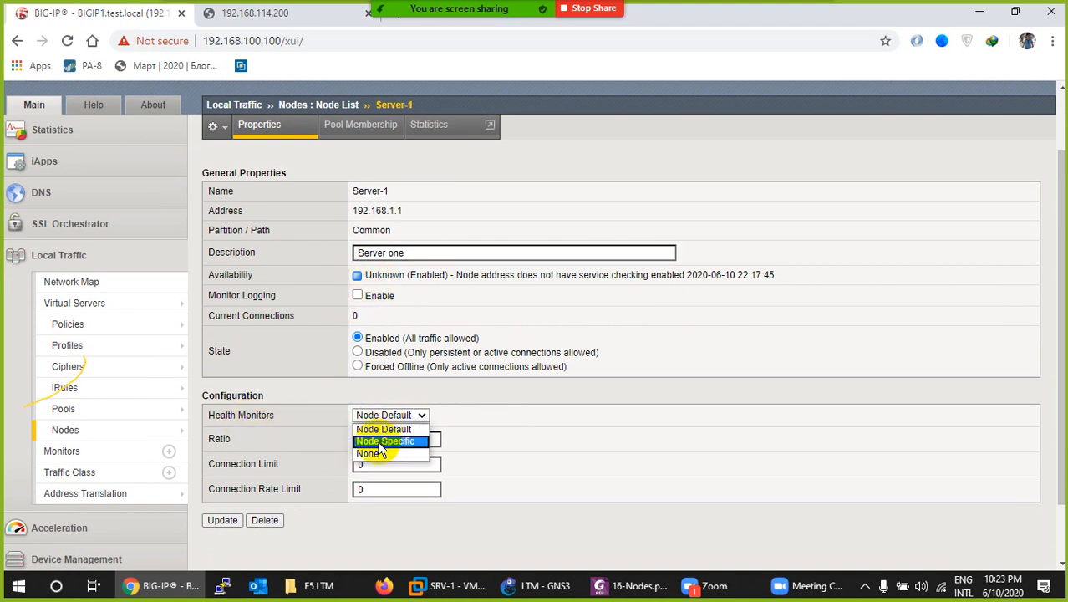
left_click(383, 441)
left_click(506, 487)
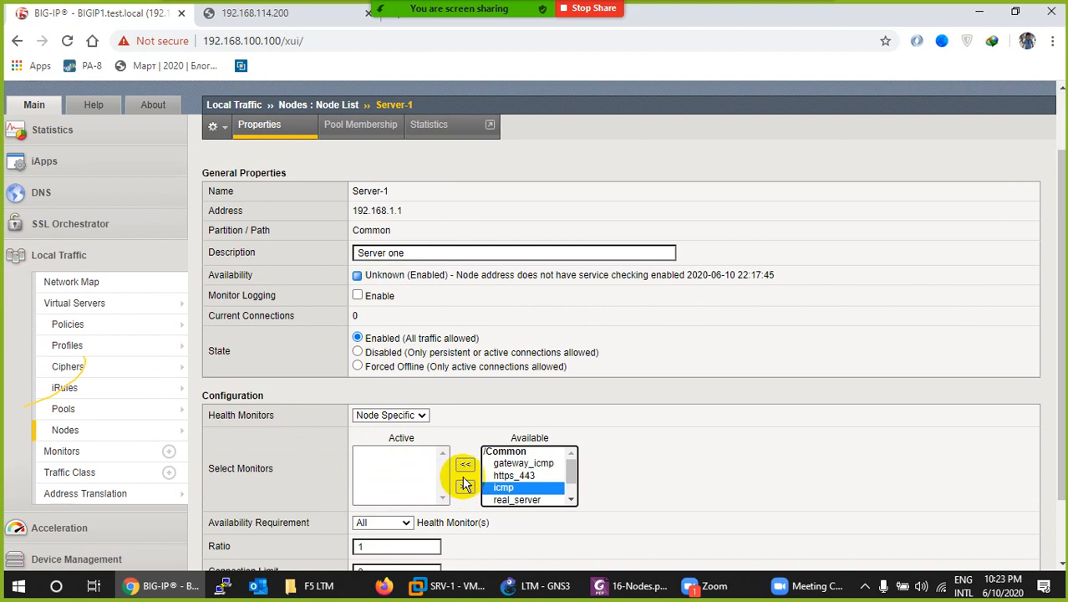
left_click(466, 465)
scroll(393, 477, "down", 2)
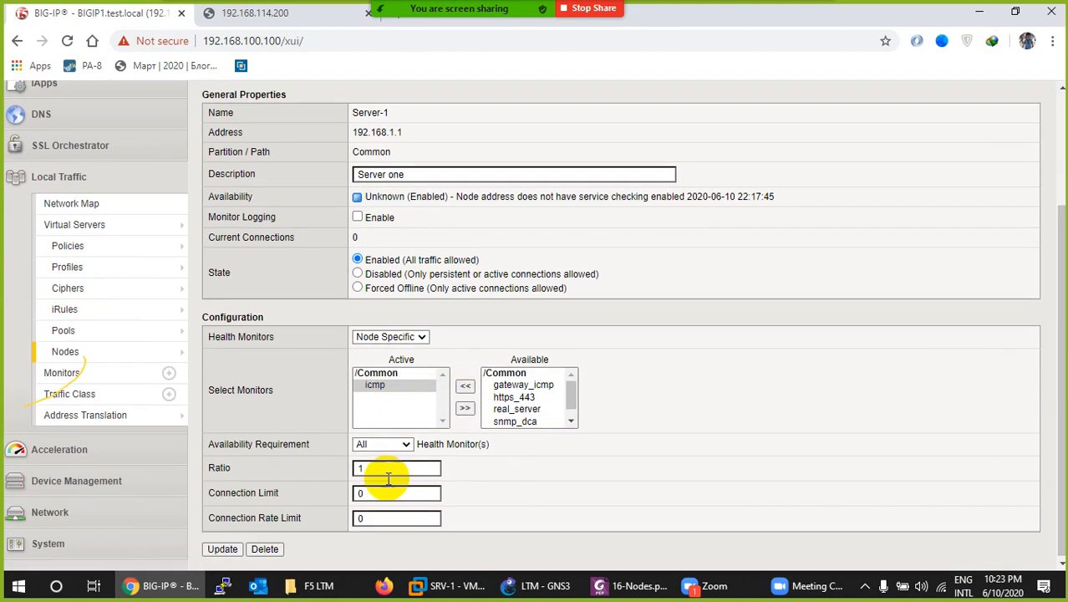
left_click(222, 549)
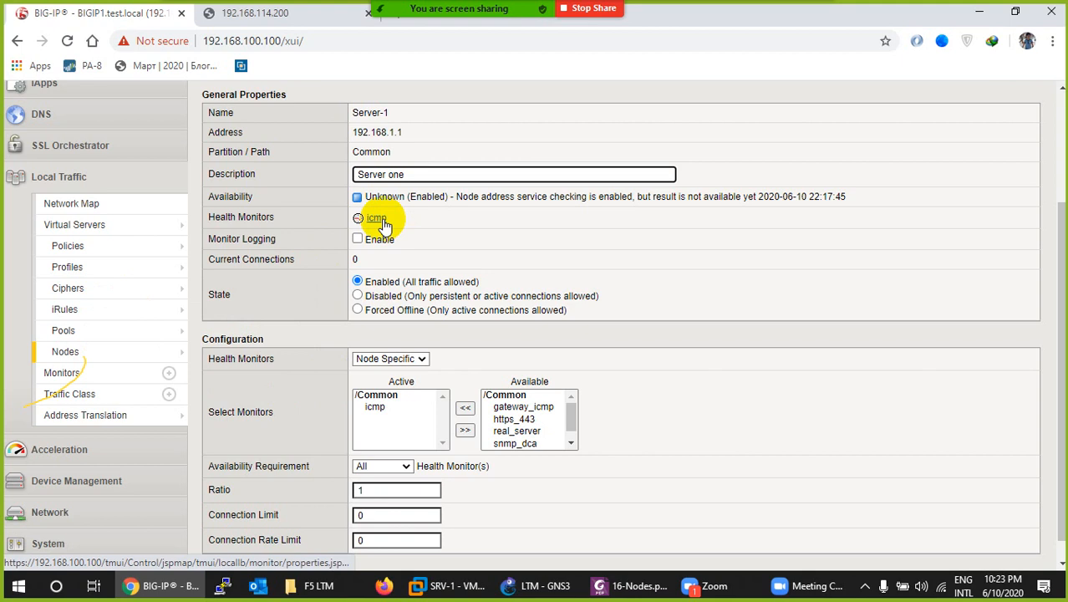
scroll(201, 355, "up", 2)
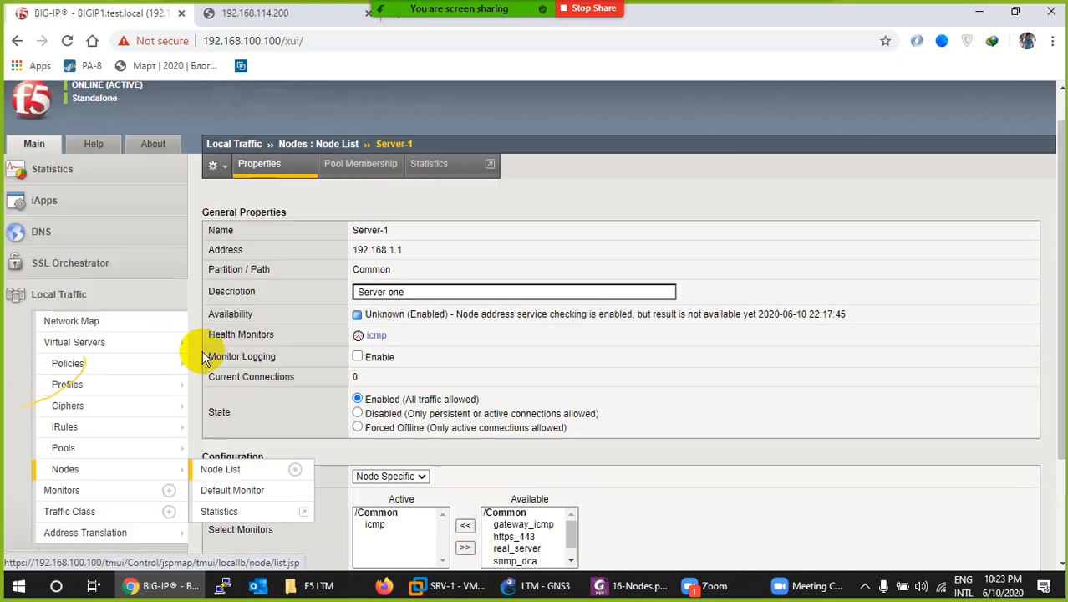
left_click(203, 358)
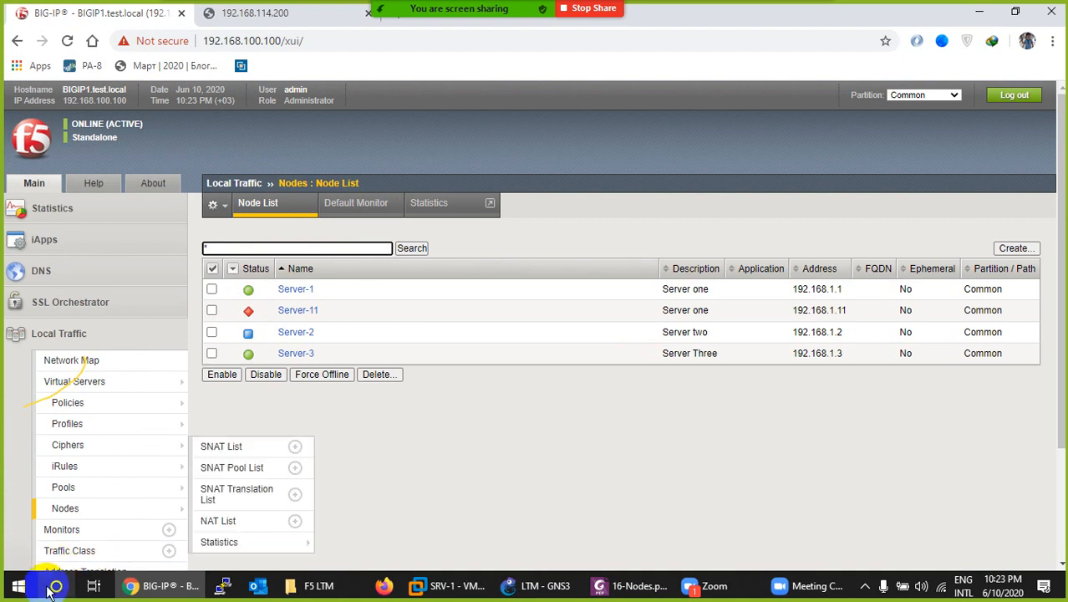
Search Windows for Wireshark and launch it
left_click(14, 592)
type("wire")
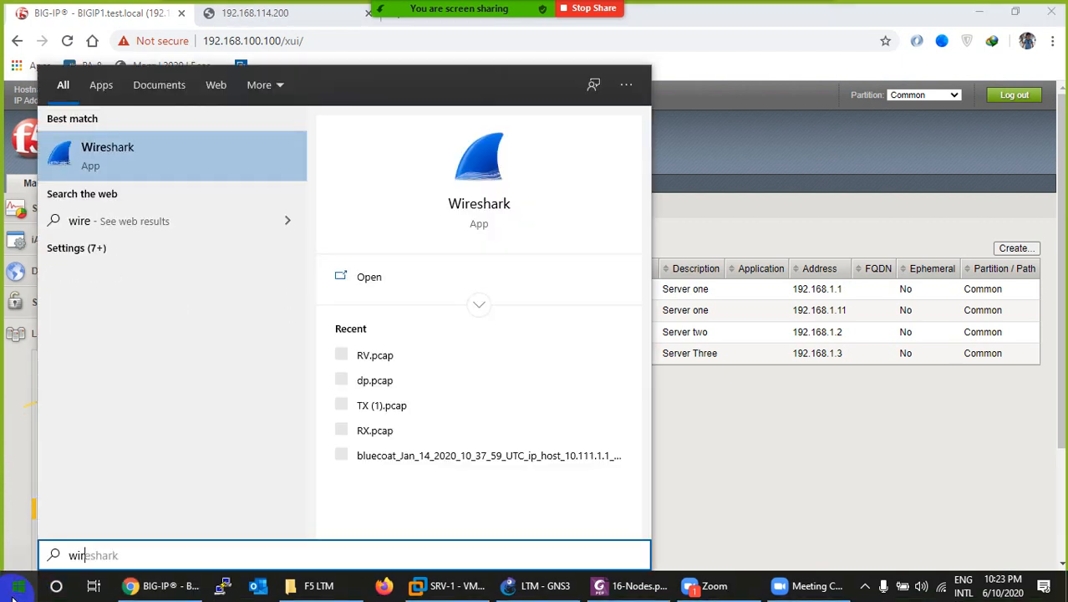
key("BackSpace")
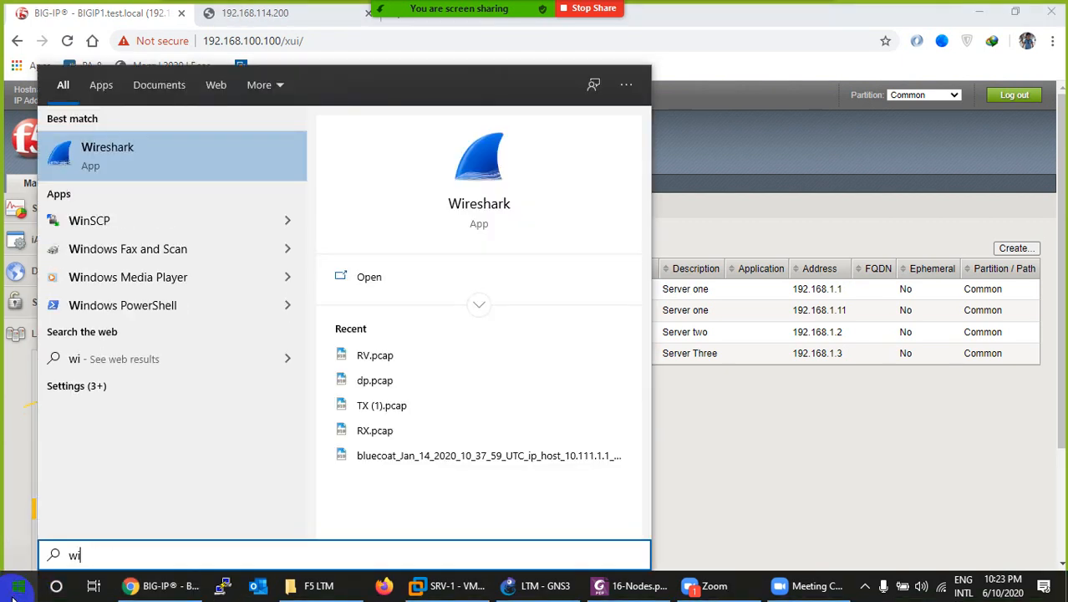
key("Return")
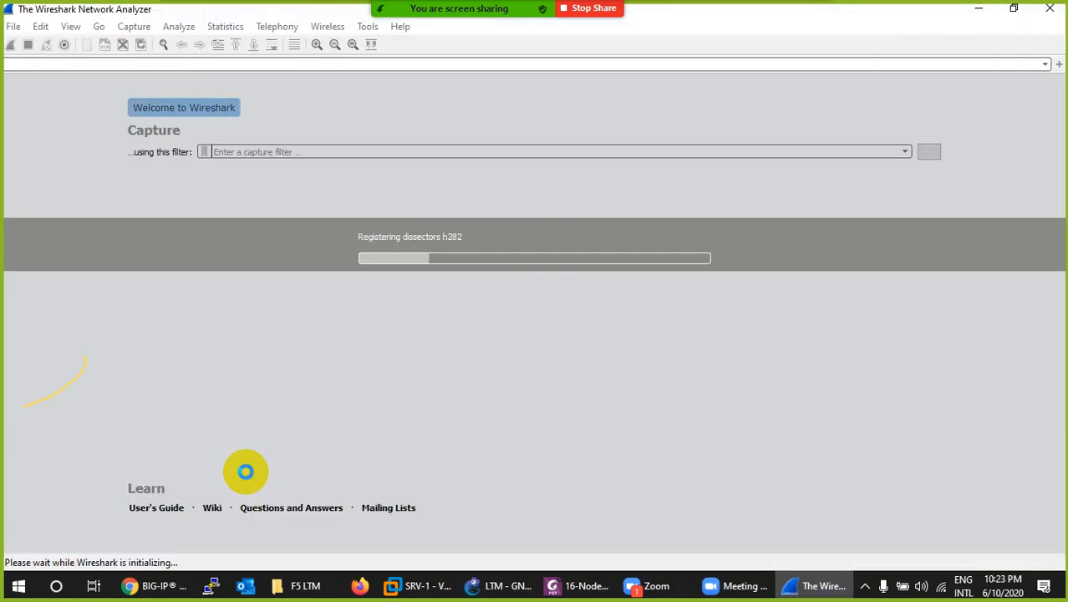
Switch to VMware Workstation, inspect the SRV-1 virtual machine's network adapter settings, and close them without changes
left_click(421, 586)
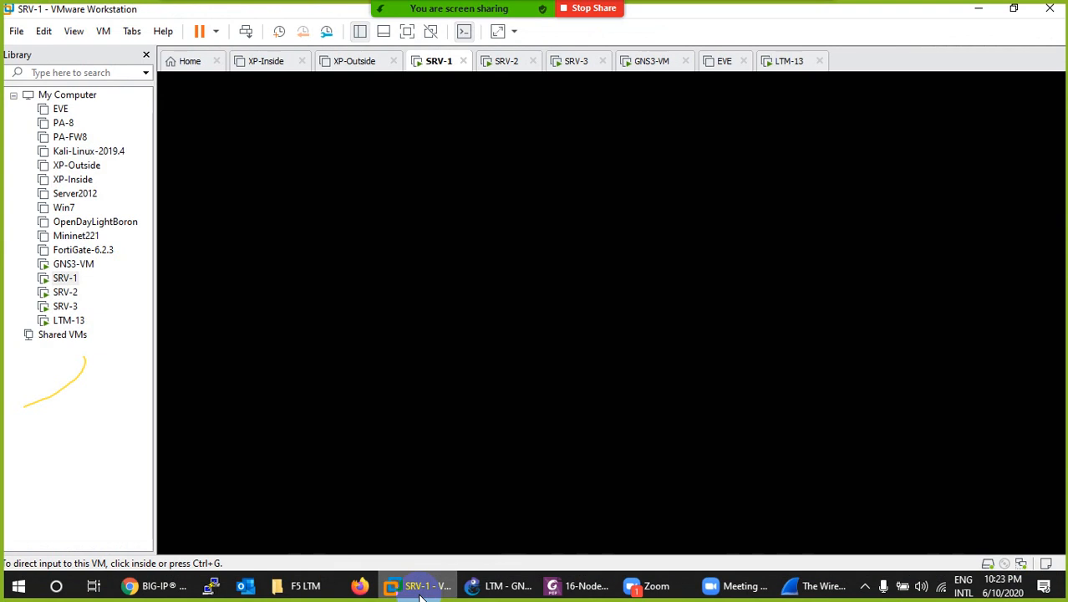
right_click(440, 68)
left_click(481, 290)
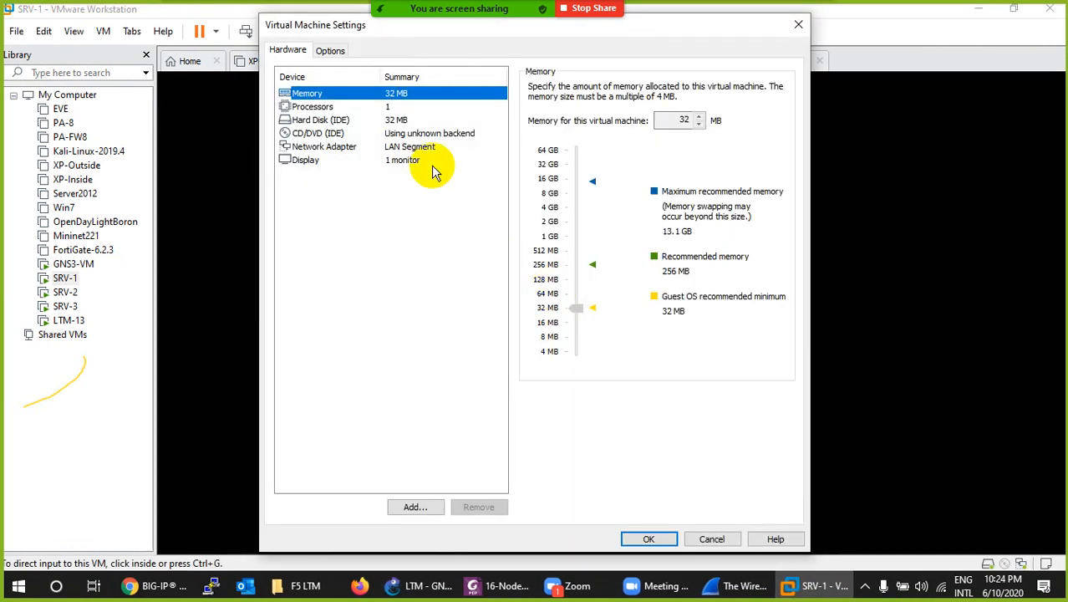
left_click(411, 148)
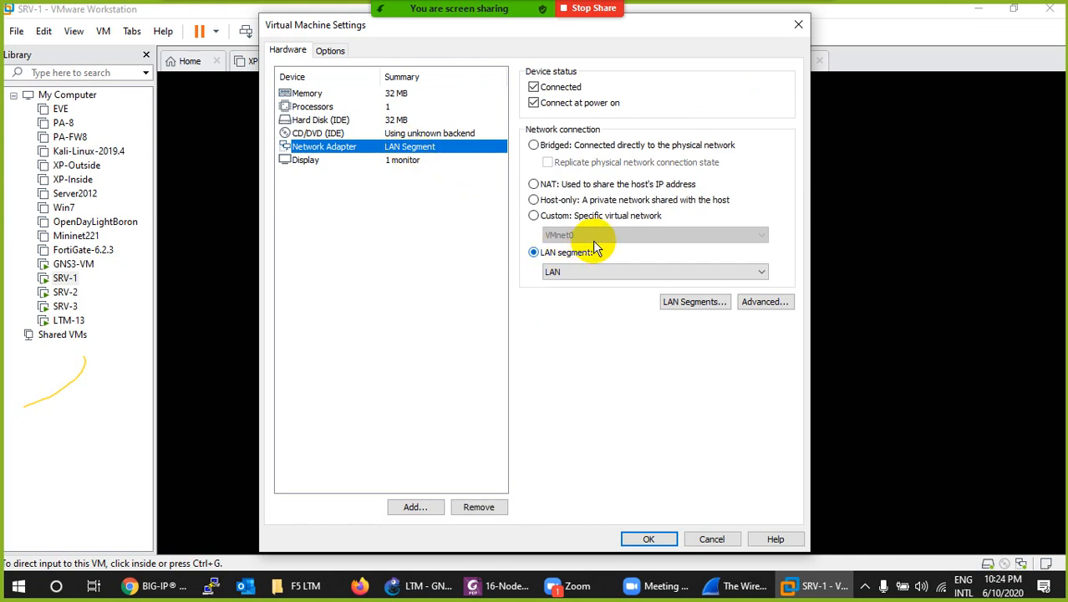
left_click(706, 537)
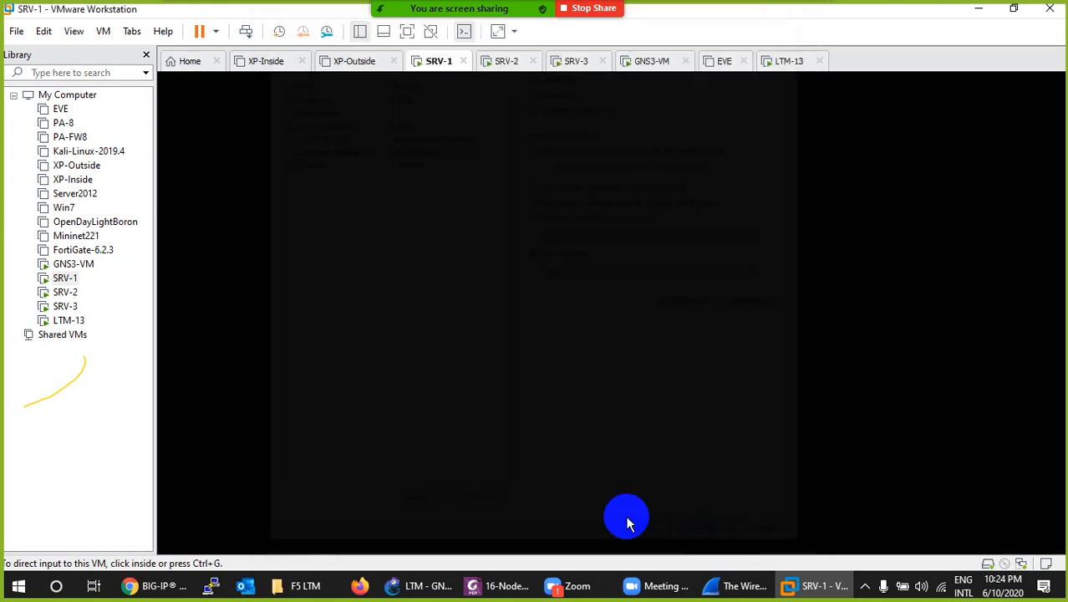
Return to Wireshark and select the VMware Network Adapter VMnet8 capture interface
left_click(169, 589)
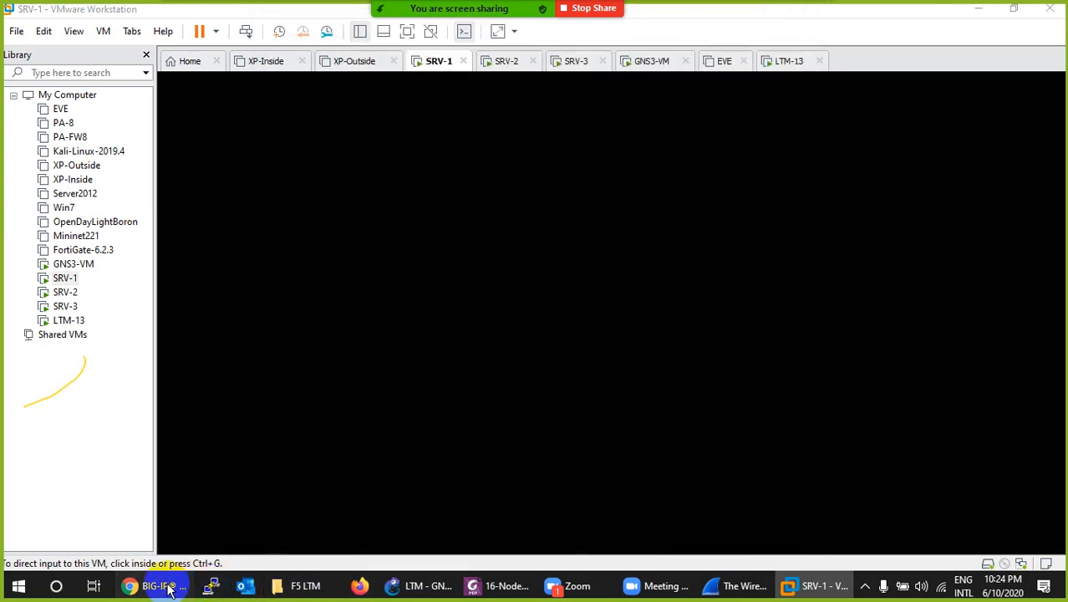
left_click(742, 586)
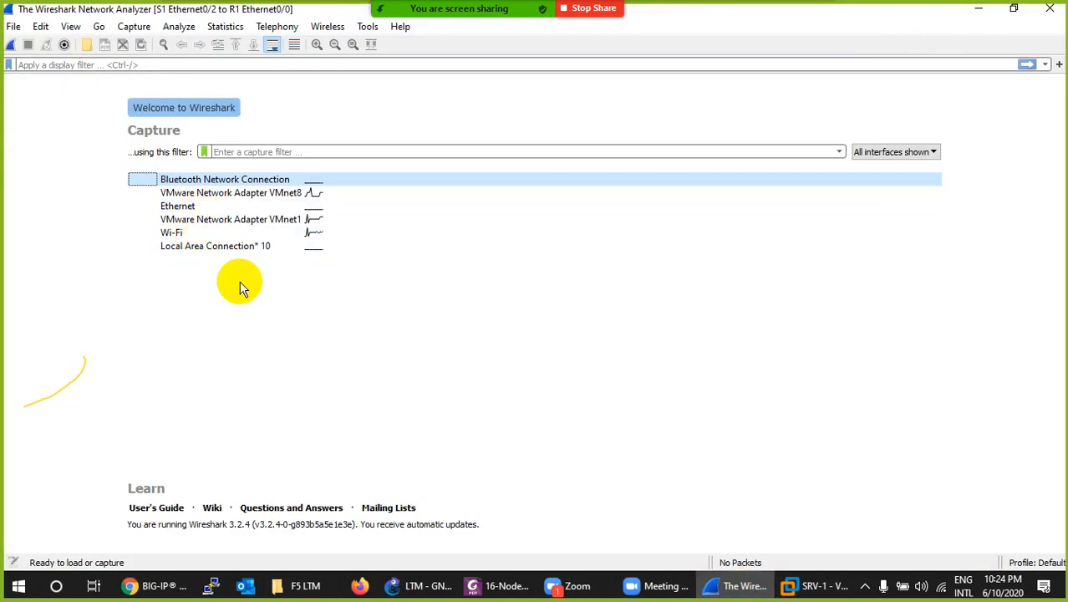
left_click(272, 195)
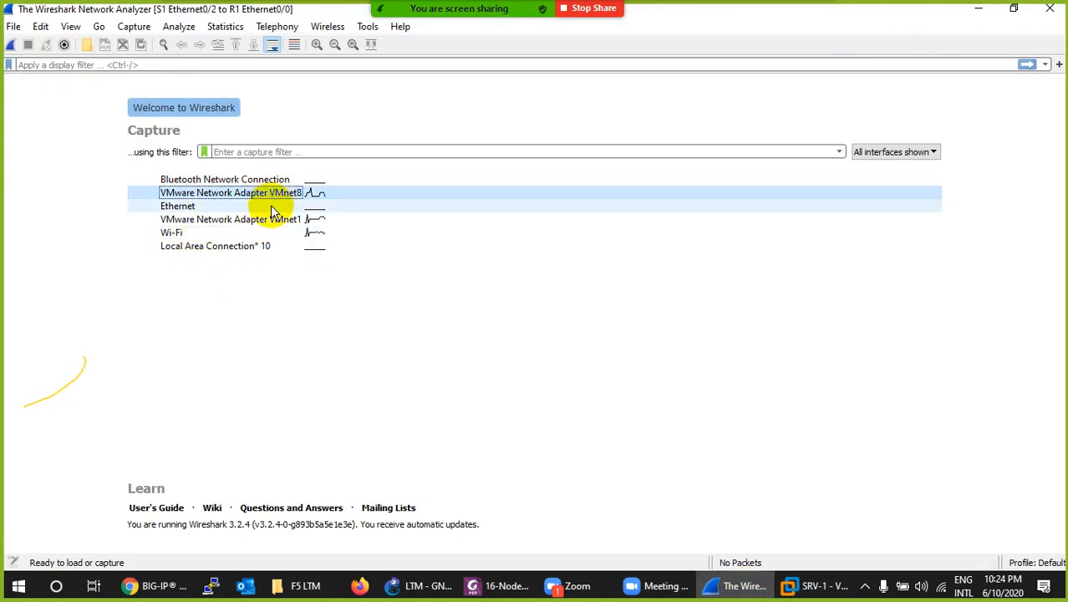
Select the VMware Network Adapter VMnet1 capture interface, minimize Wireshark, and return to the BIG-IP node list
left_click(268, 220)
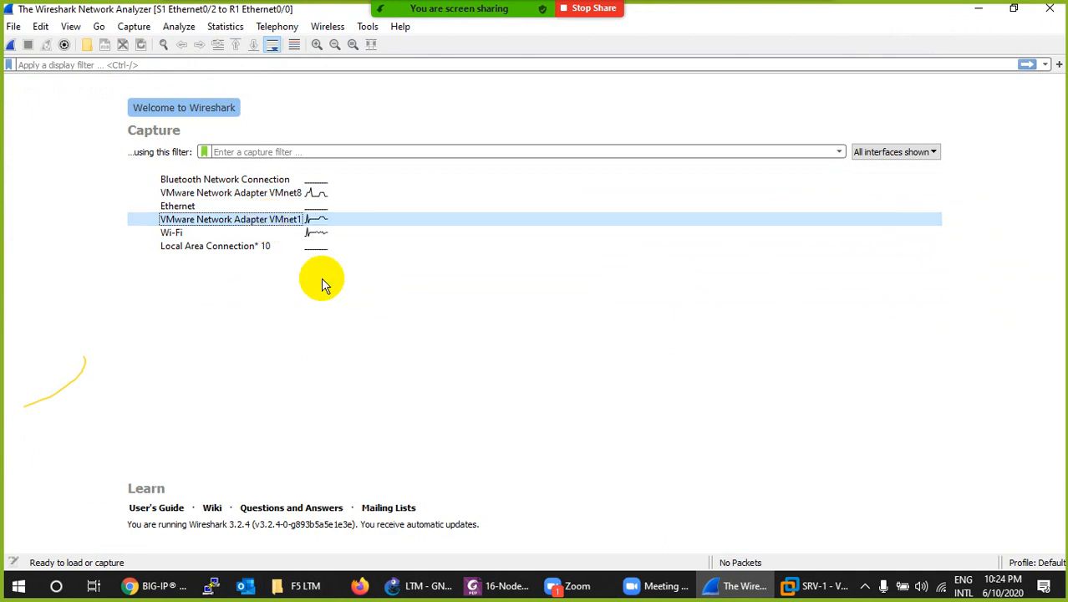
left_click(979, 8)
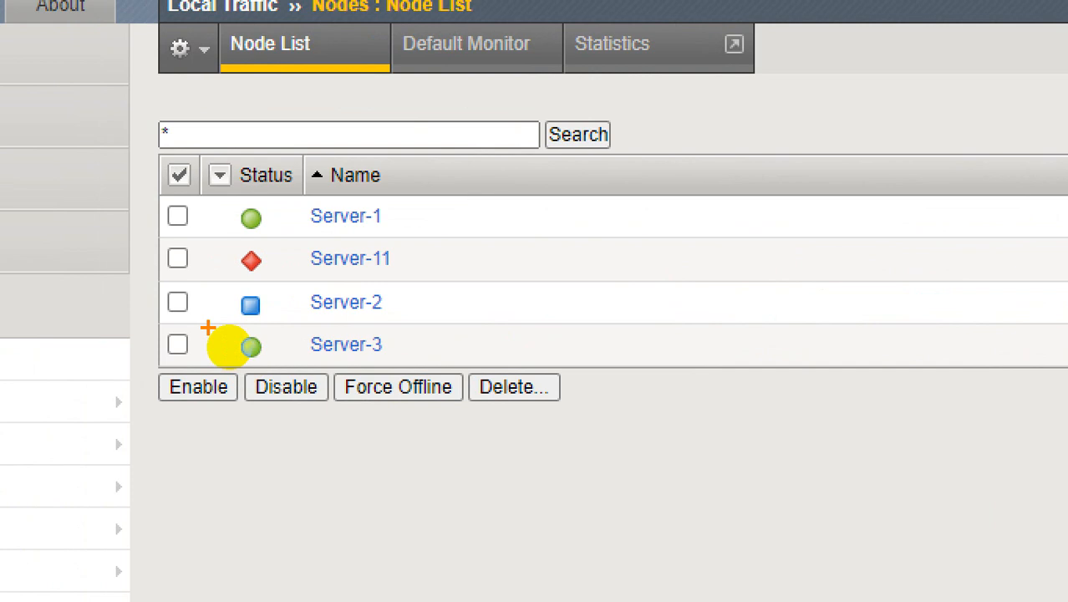
mouse_move(232, 289)
left_mouse_down()
mouse_move(267, 289)
mouse_move(251, 316)
mouse_move(226, 316)
left_mouse_up()
left_click(234, 196)
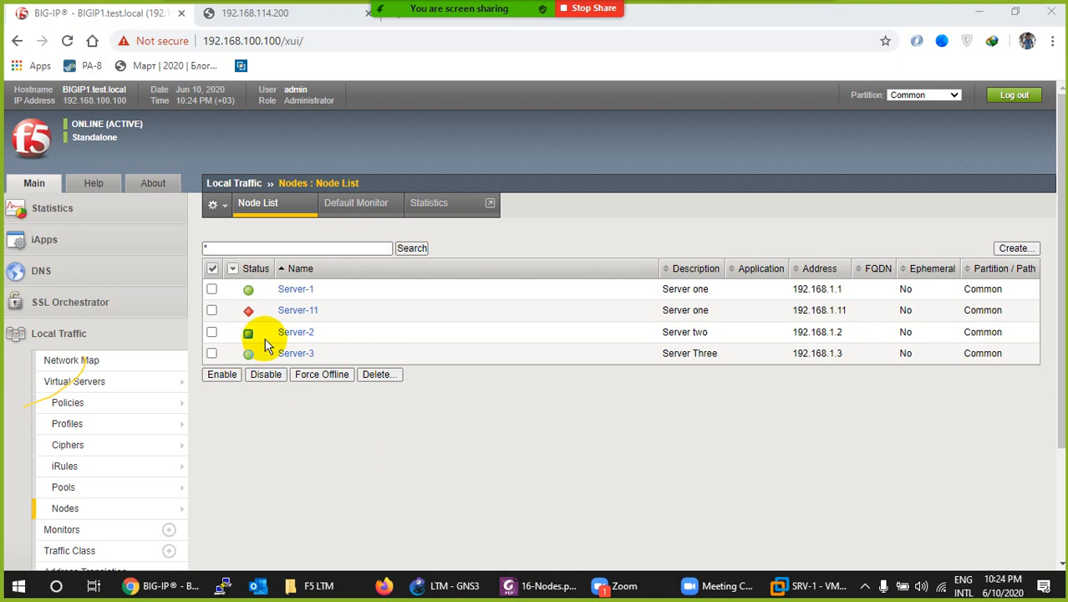
Disable the Server-2 node in the node list, checking its status description before and after the change
mouse_move(247, 334)
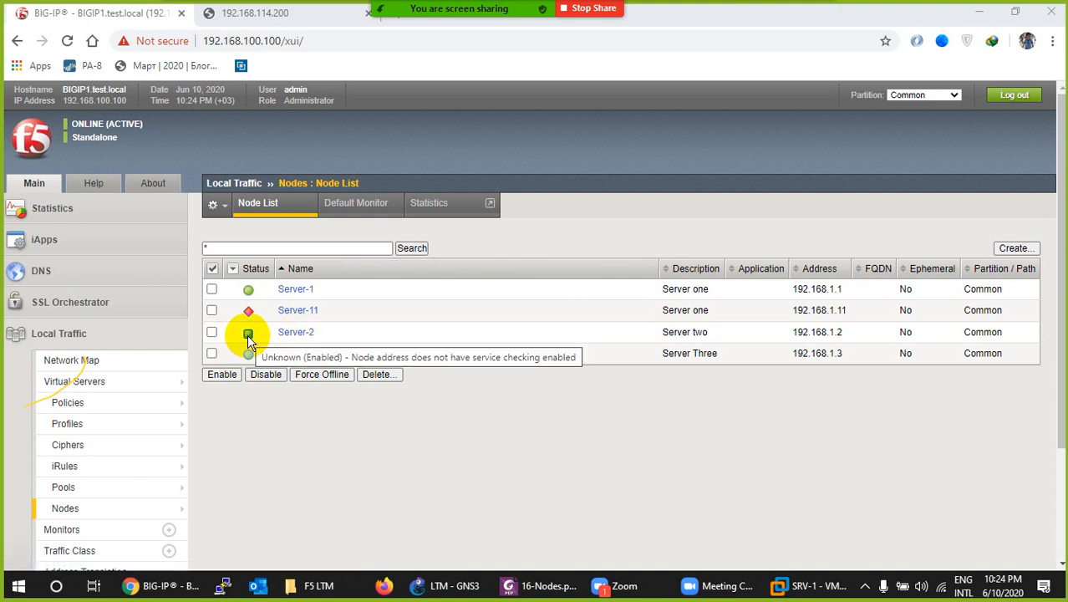
left_click(213, 332)
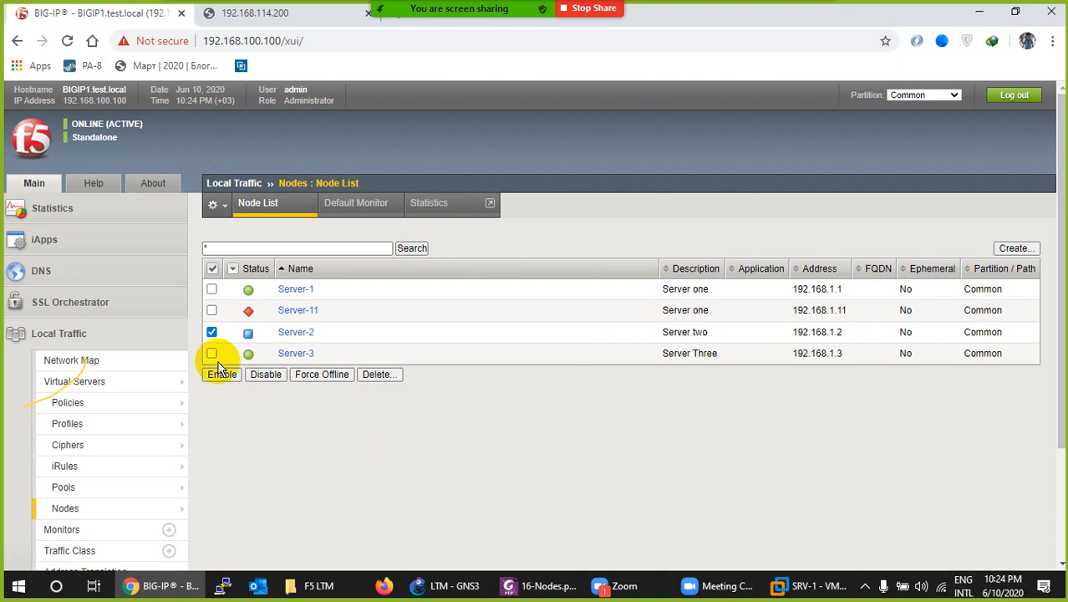
left_click(259, 375)
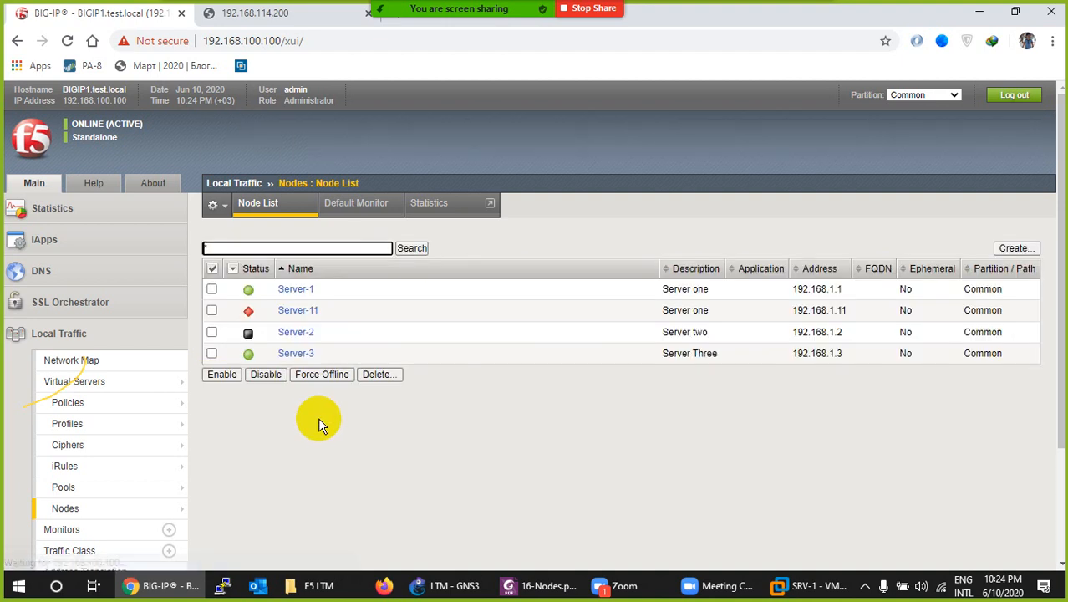
mouse_move(249, 339)
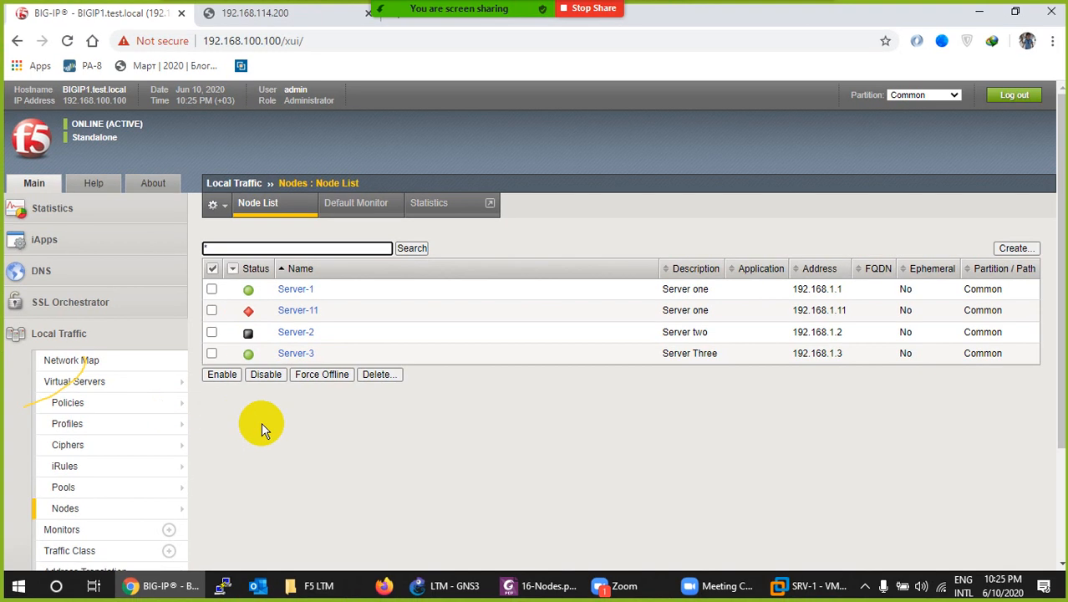
Disable the Server-1 node and check its status description
left_click(211, 289)
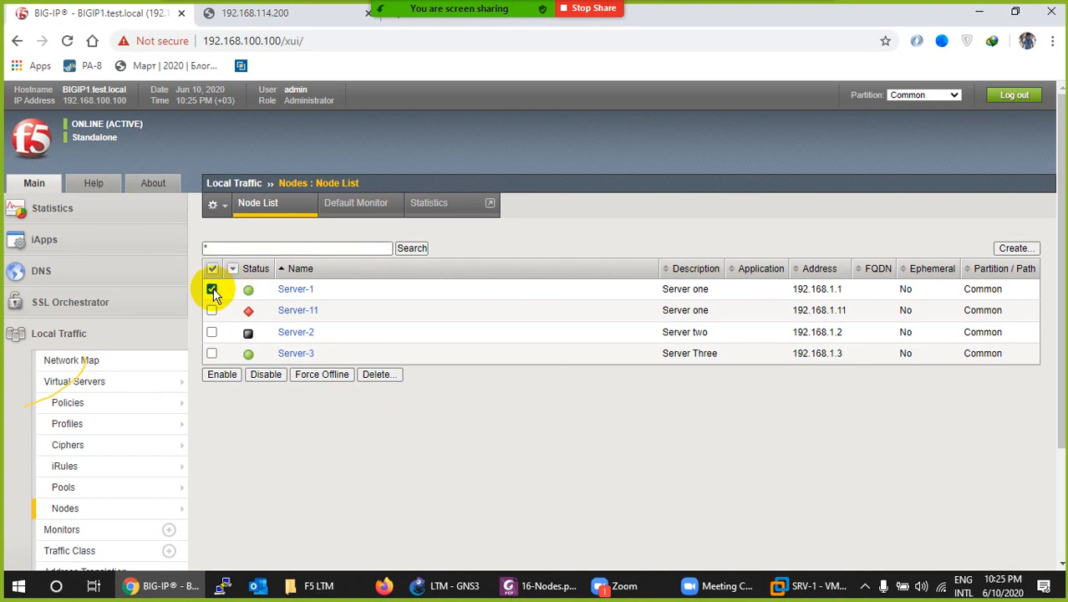
left_click(266, 376)
mouse_move(249, 298)
Open Server-3's properties, select its Connection Limit value, save the update, and return to the node list
left_click(295, 354)
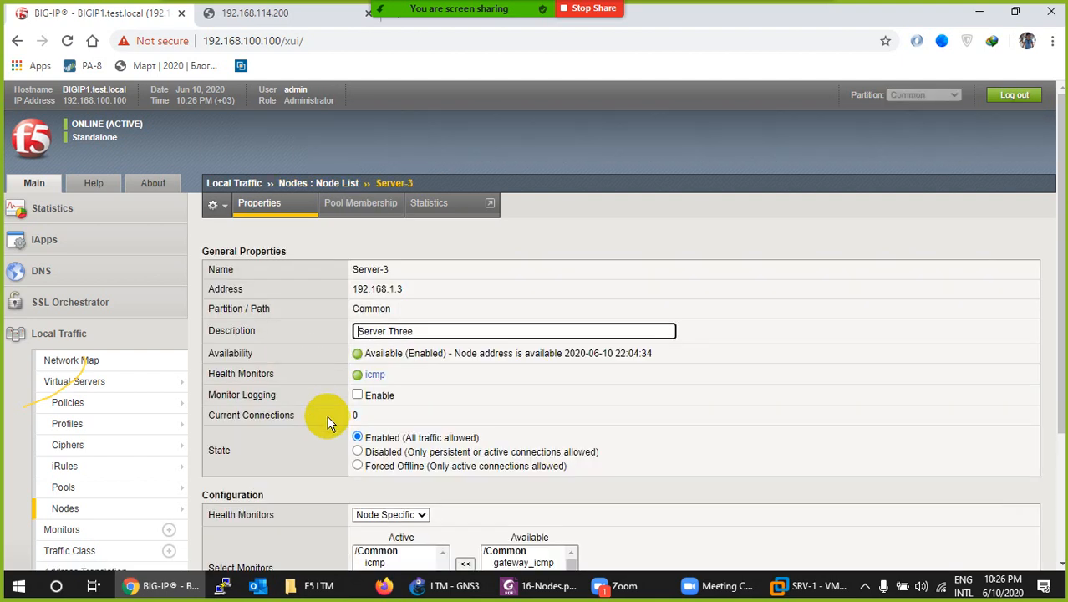
scroll(329, 425, "down", 3)
scroll(328, 425, "down", 1)
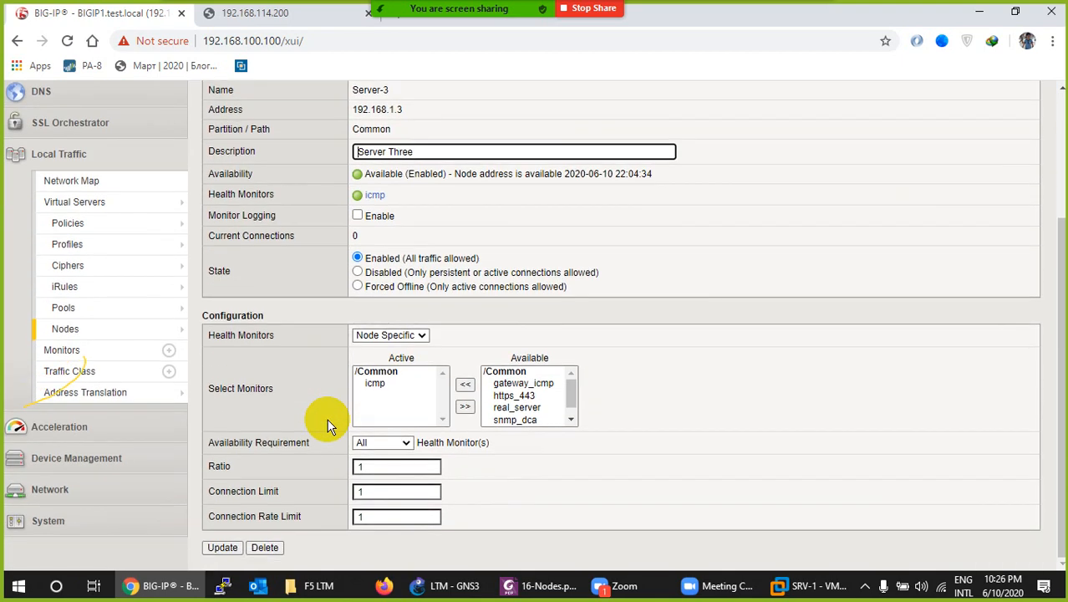
double_click(360, 491)
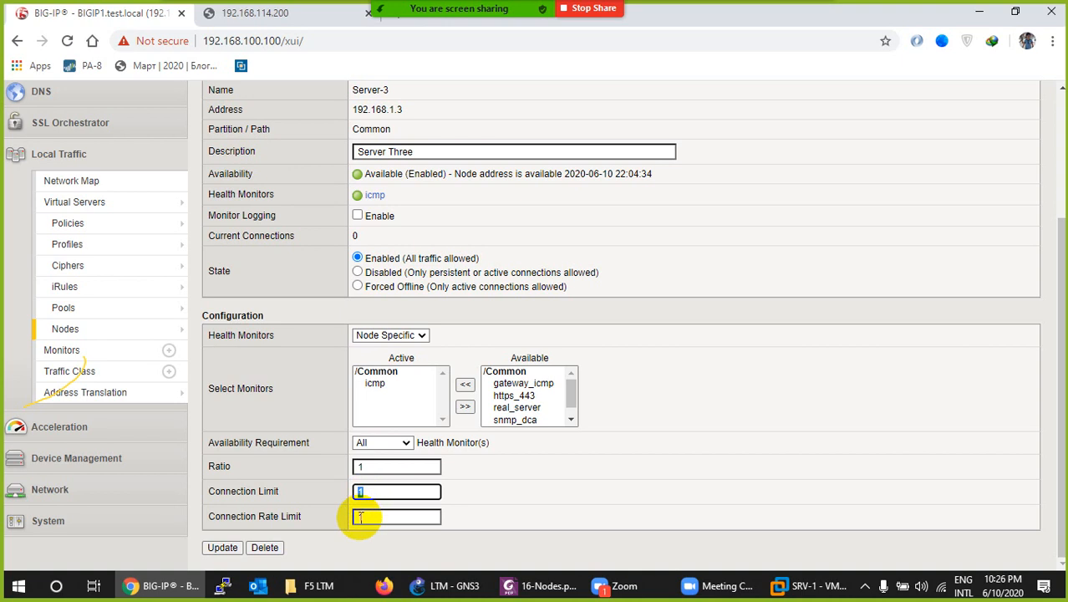
left_click(224, 547)
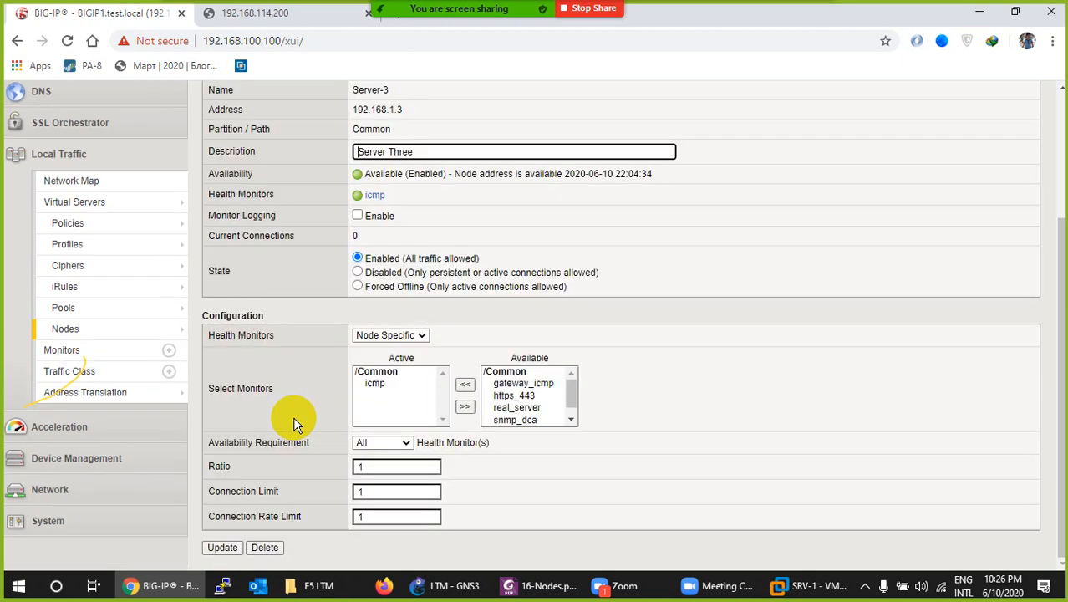
scroll(113, 432, "up", 1)
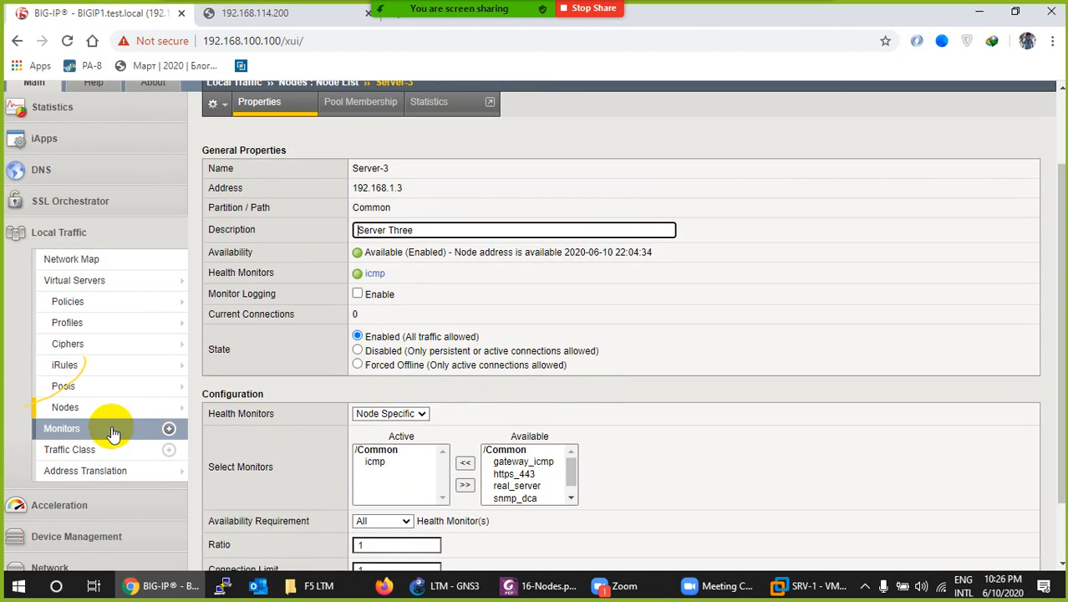
mouse_move(103, 410)
left_click(214, 408)
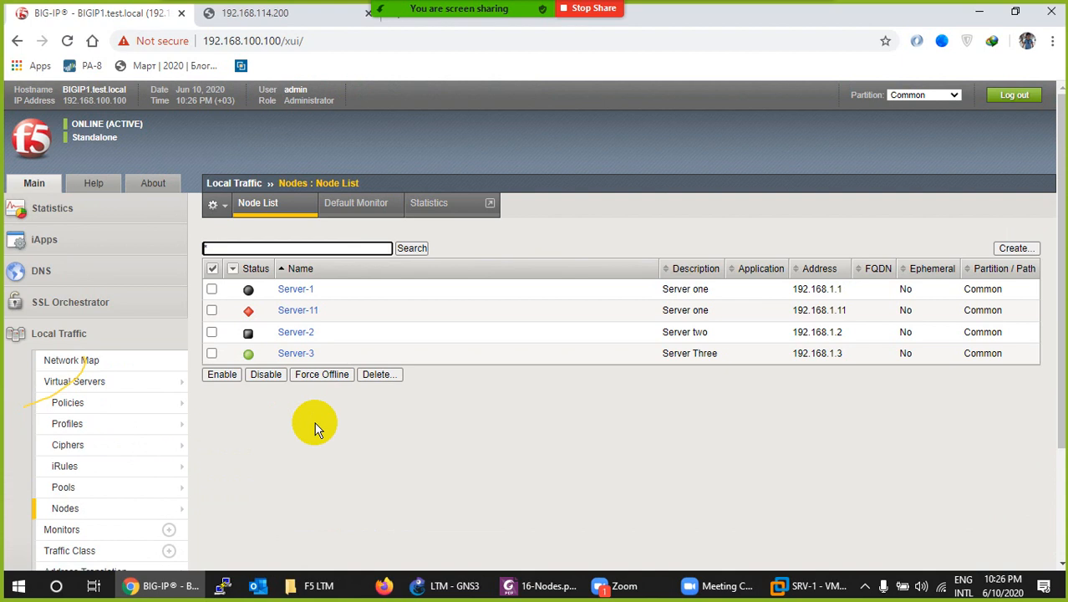
Reopen Server-3's properties, examine its Connection Limit and Connection Rate Limit settings, and return to the node list
left_click(296, 353)
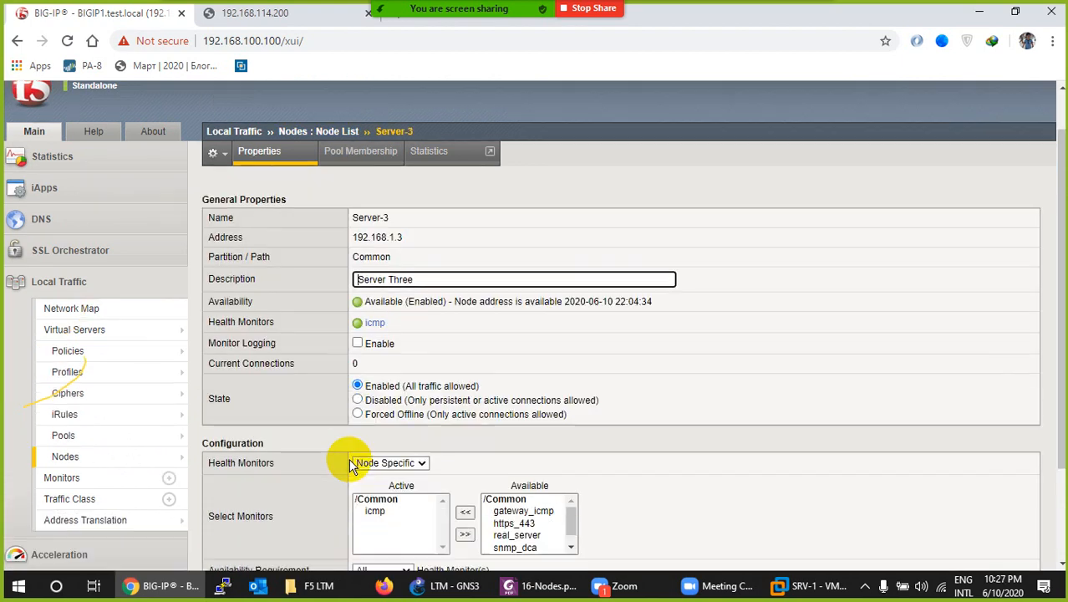
scroll(351, 466, "down", 3)
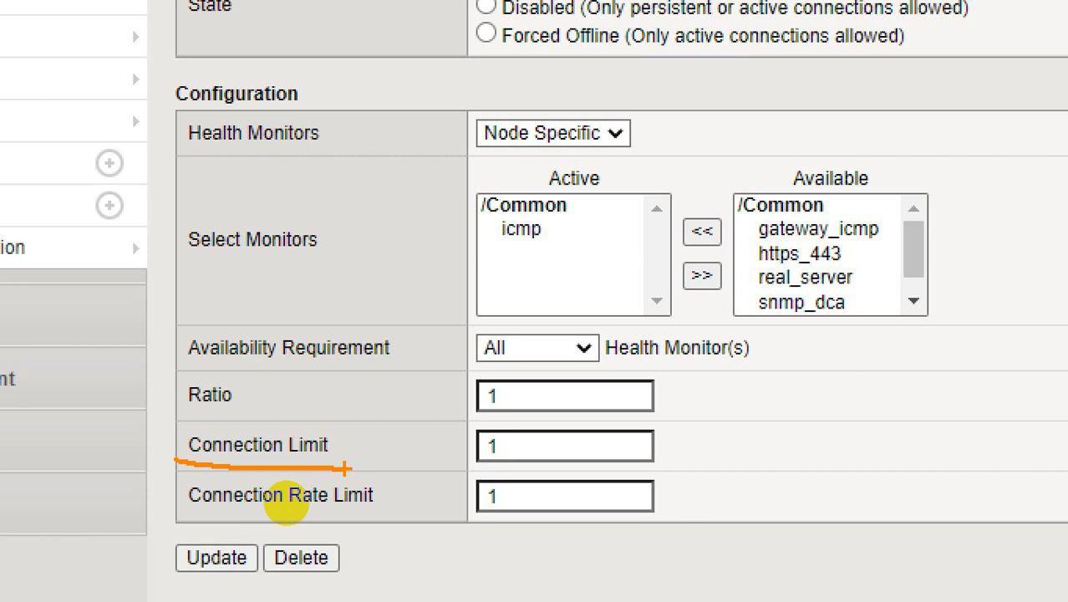
mouse_move(401, 448)
left_mouse_down()
mouse_move(476, 451)
mouse_move(441, 463)
left_mouse_up()
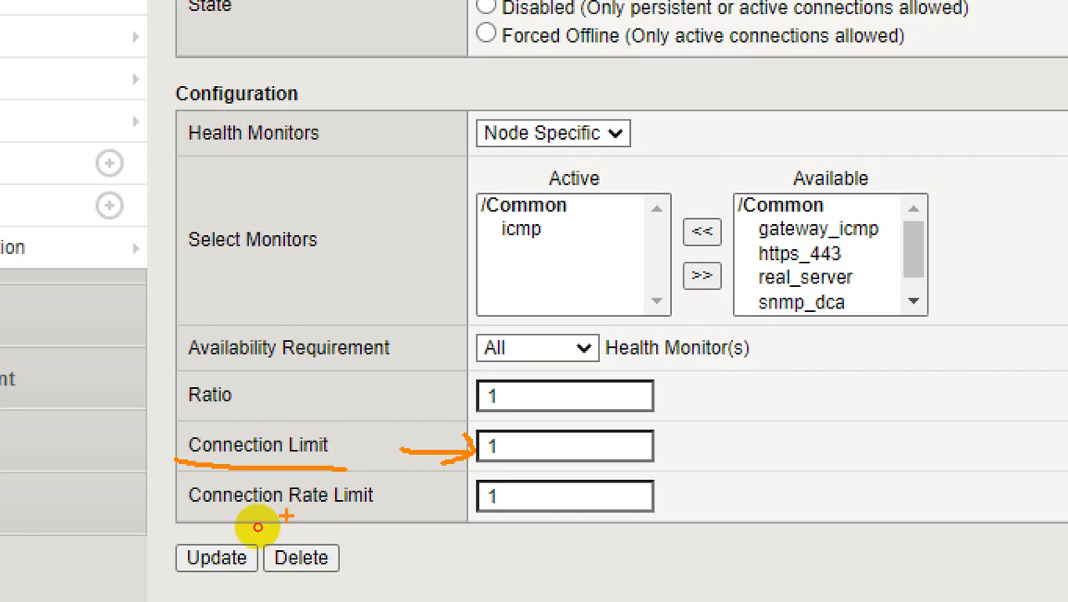
left_click_drag(288, 516, 378, 515)
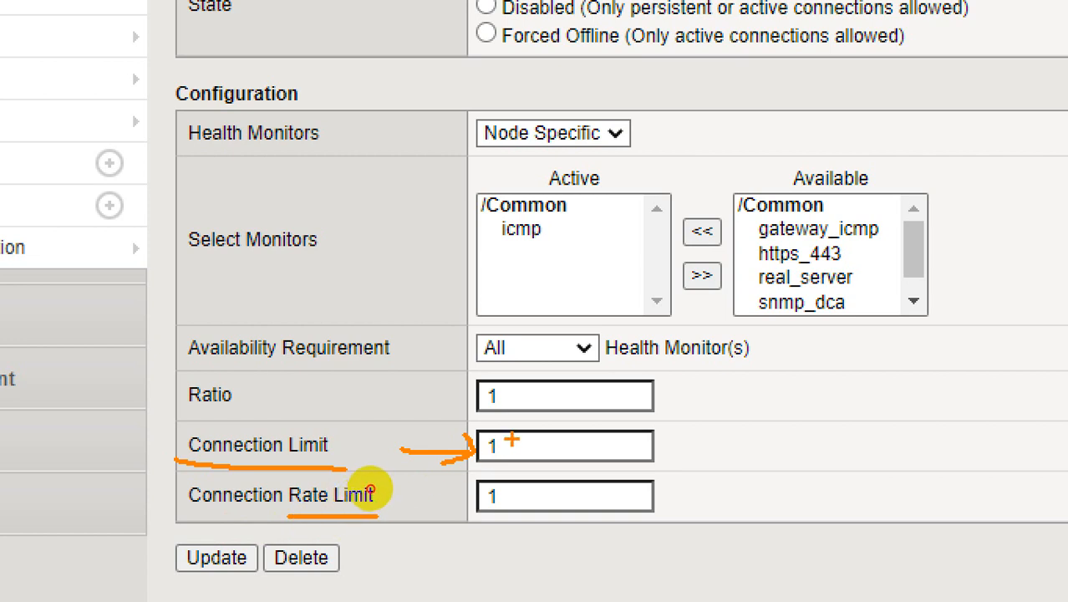
mouse_move(506, 442)
left_mouse_down()
mouse_move(504, 456)
mouse_move(556, 435)
left_mouse_up()
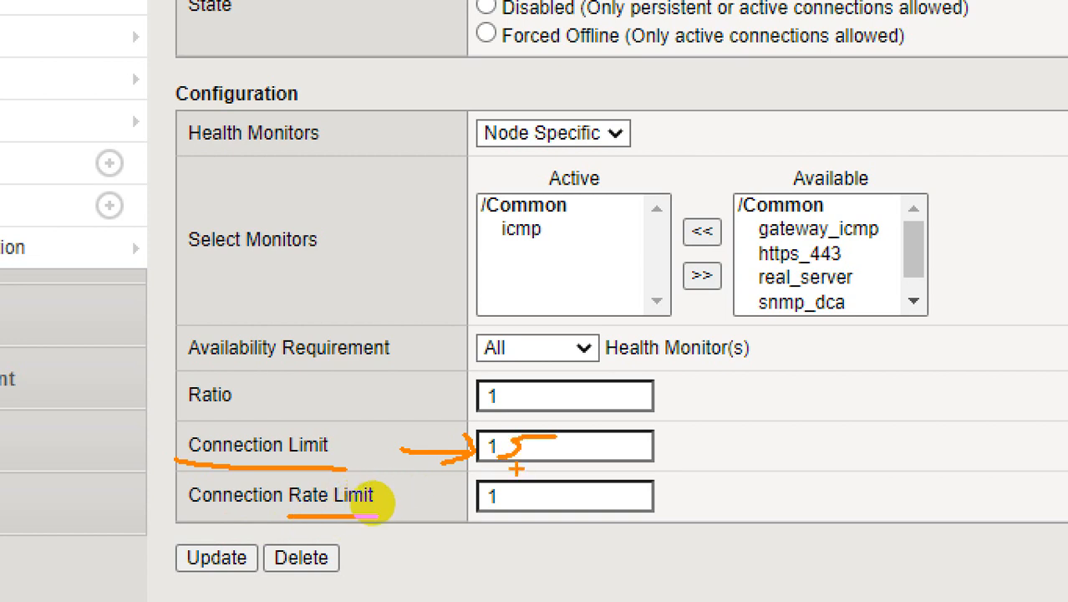
left_click_drag(497, 484, 501, 498)
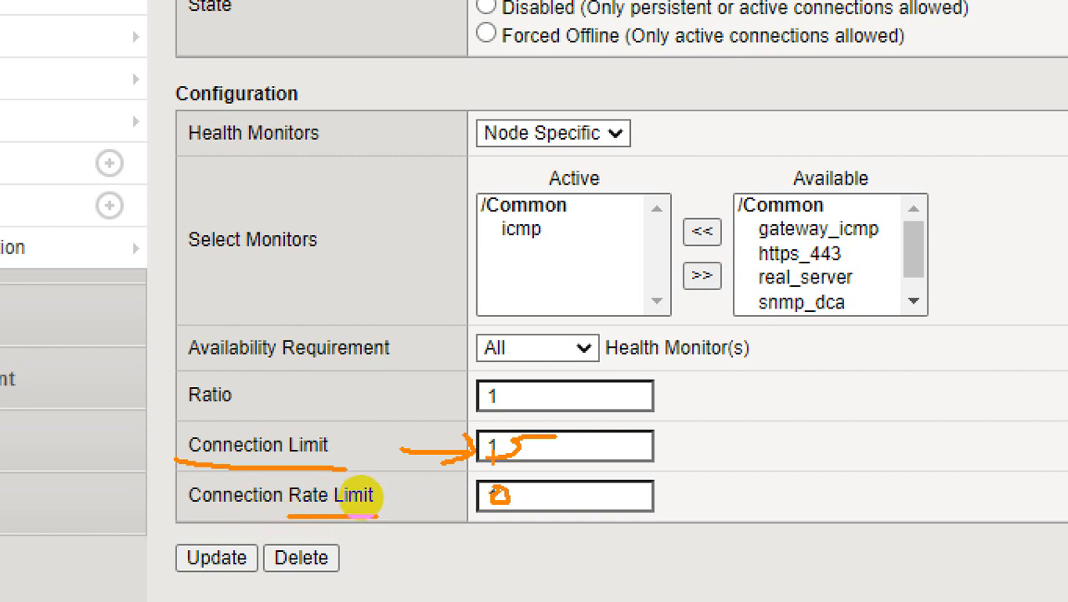
mouse_move(503, 427)
left_mouse_down()
mouse_move(533, 424)
mouse_move(517, 467)
mouse_move(508, 427)
left_mouse_up()
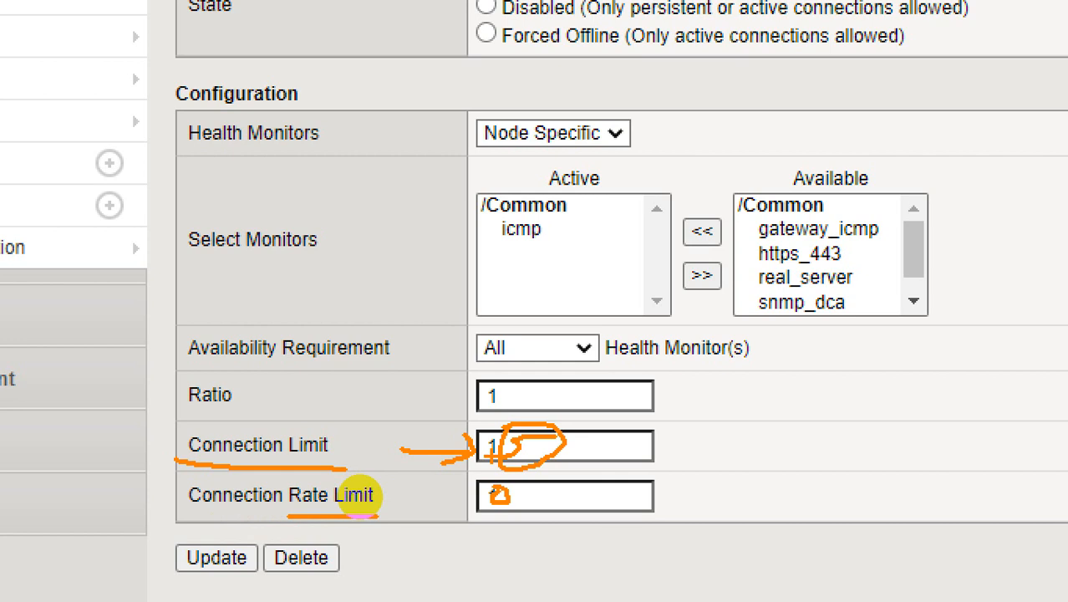
left_click_drag(517, 488, 511, 516)
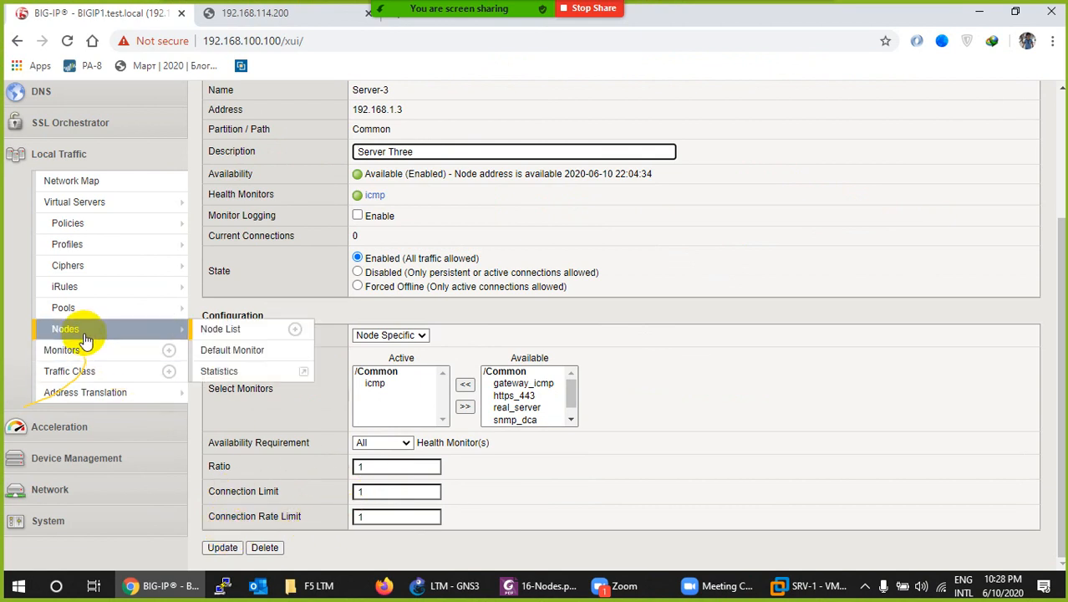
left_click(213, 330)
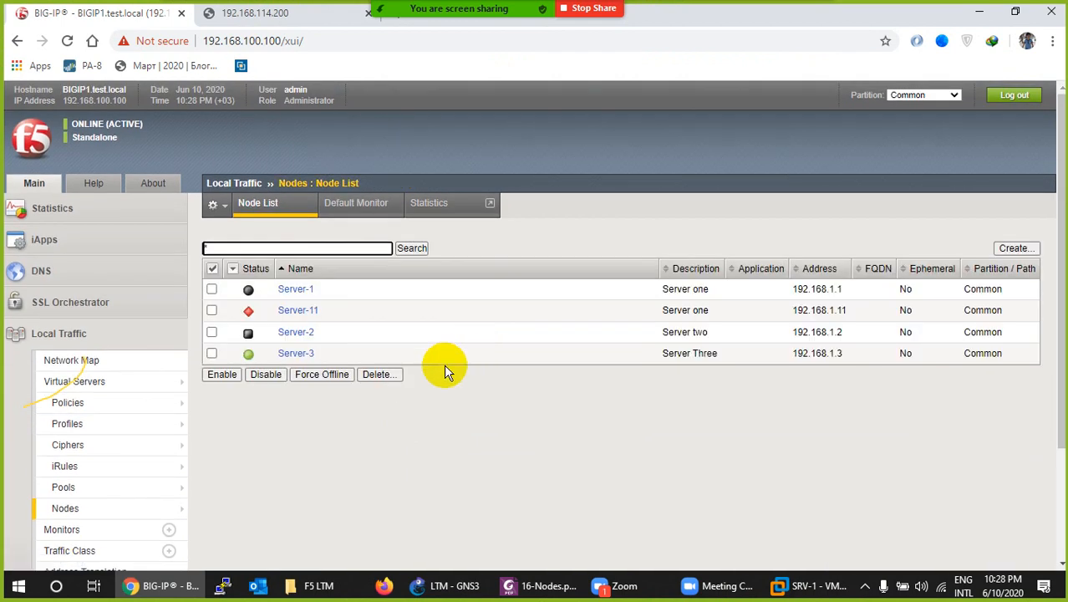
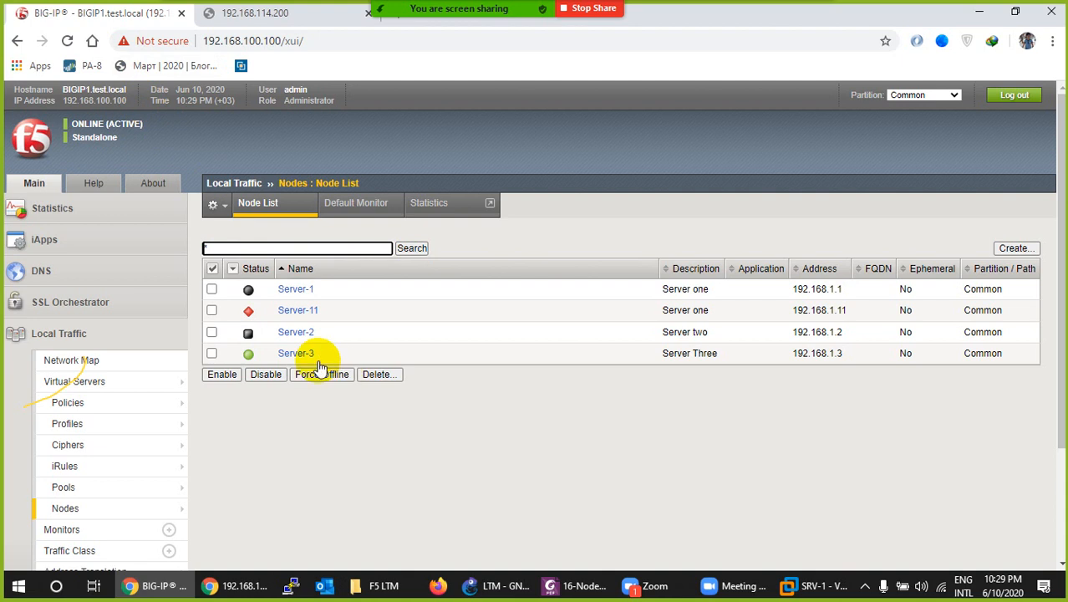
View Server-3's general properties, reload the page, and go back to the node list
left_click(298, 352)
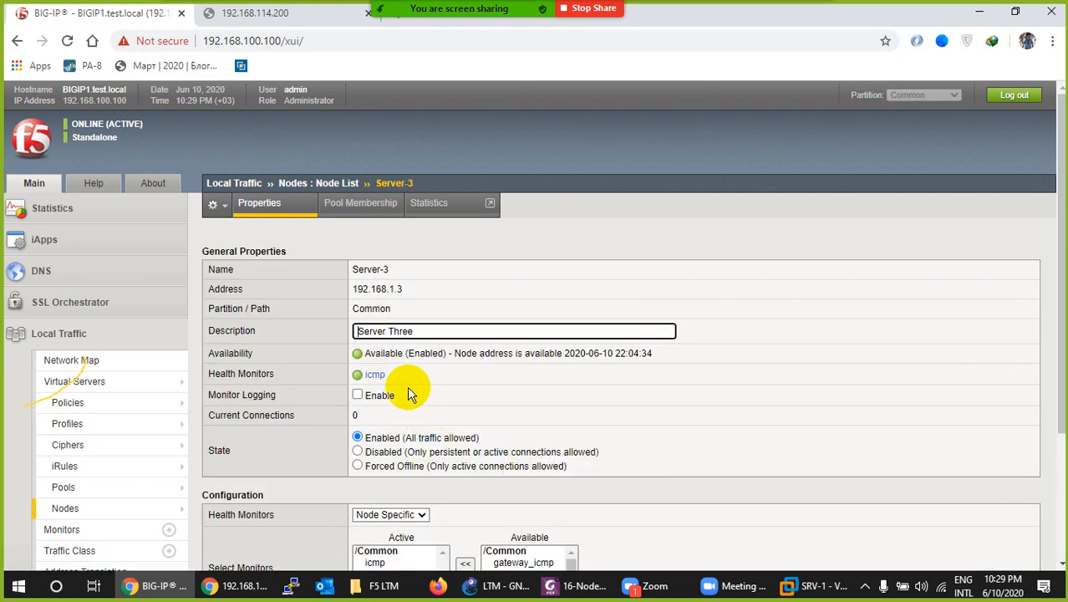
left_click(70, 47)
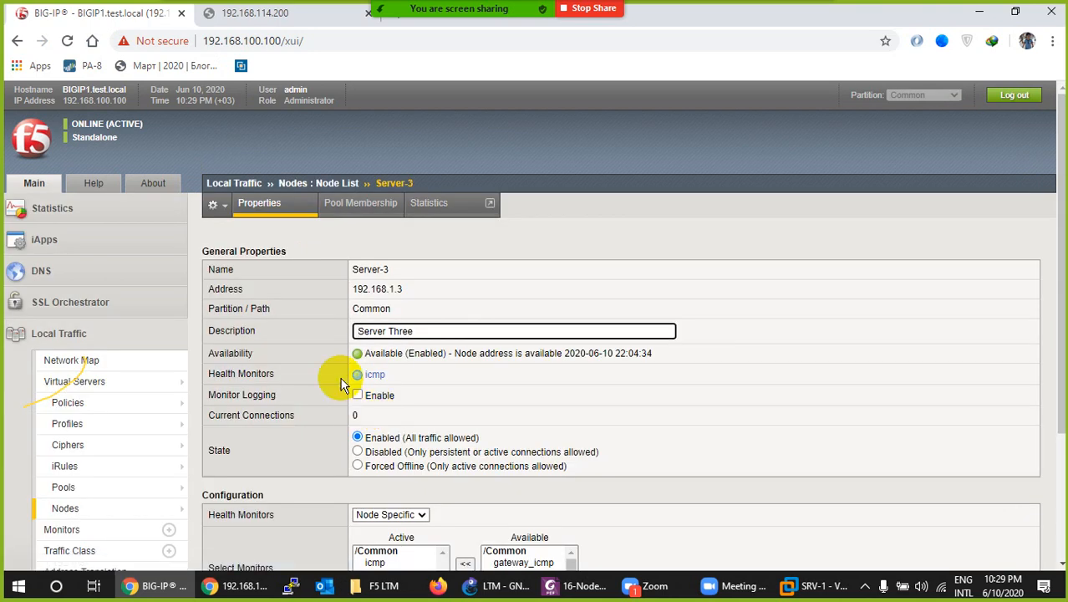
mouse_move(96, 510)
left_click(215, 507)
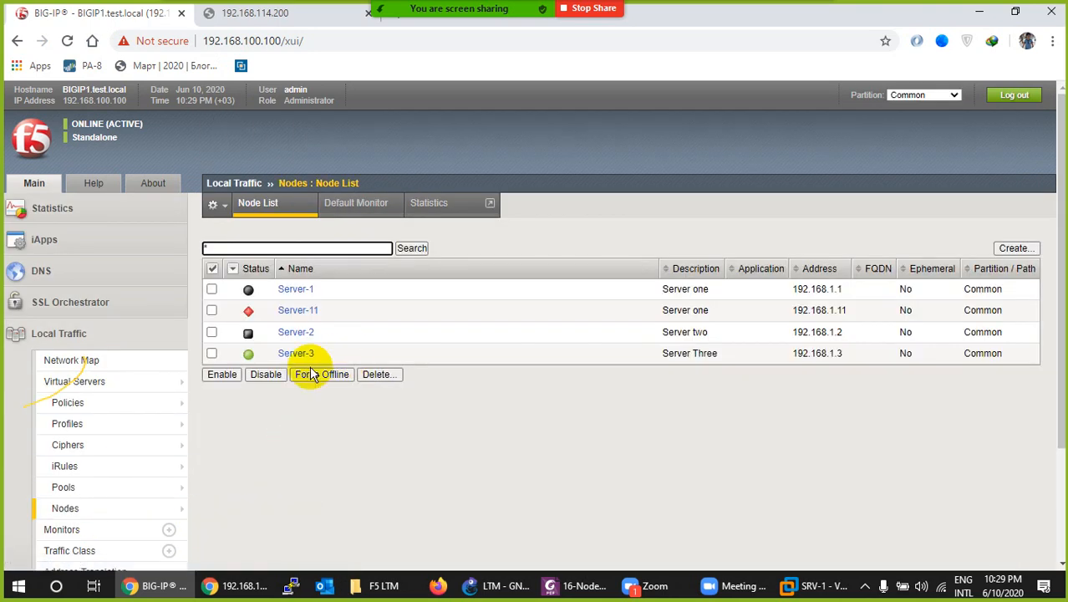
Try to clear Server-3's Connection Rate Limit, save the update, and return to the node list
left_click(292, 352)
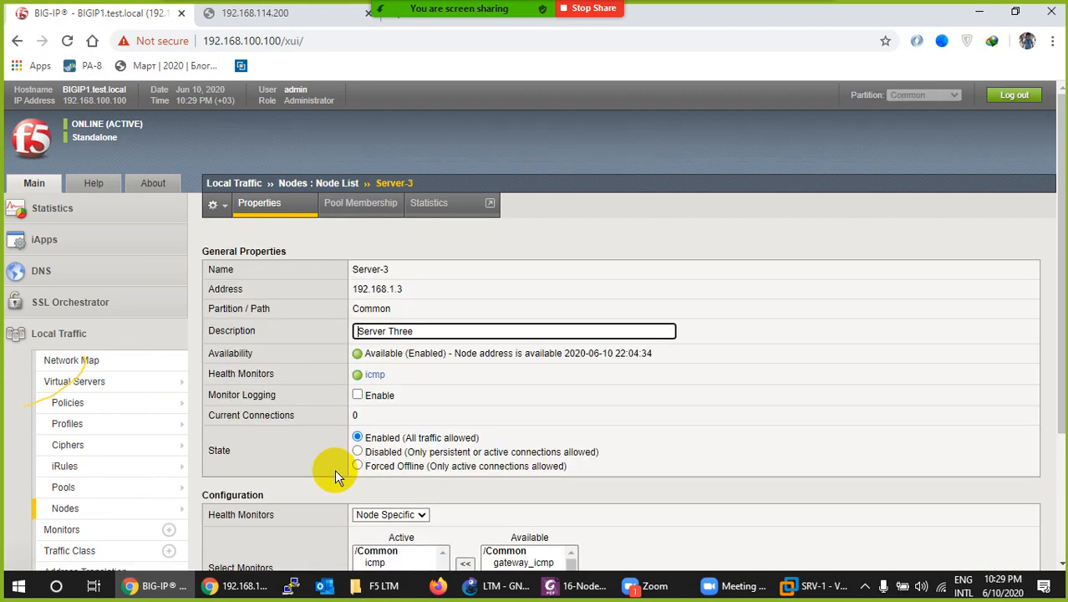
scroll(334, 468, "down", 3)
double_click(362, 515)
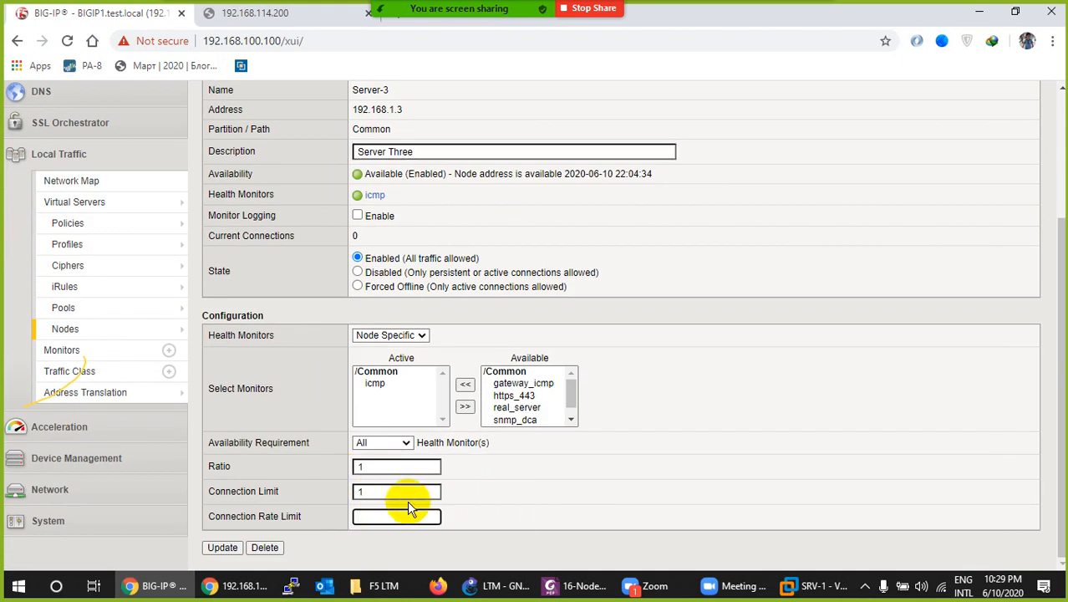
left_click(228, 547)
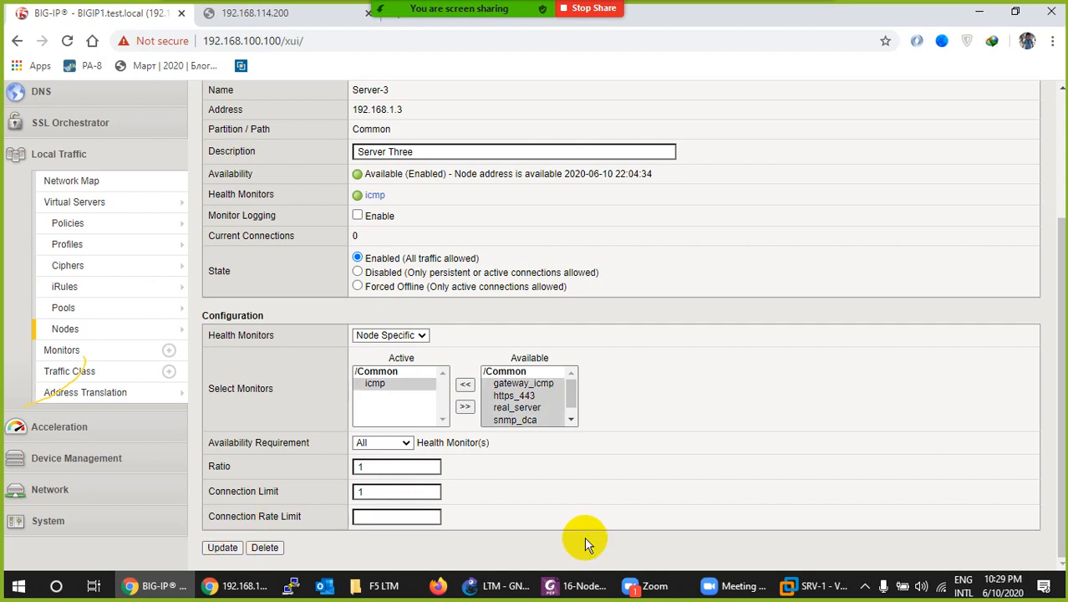
mouse_move(72, 330)
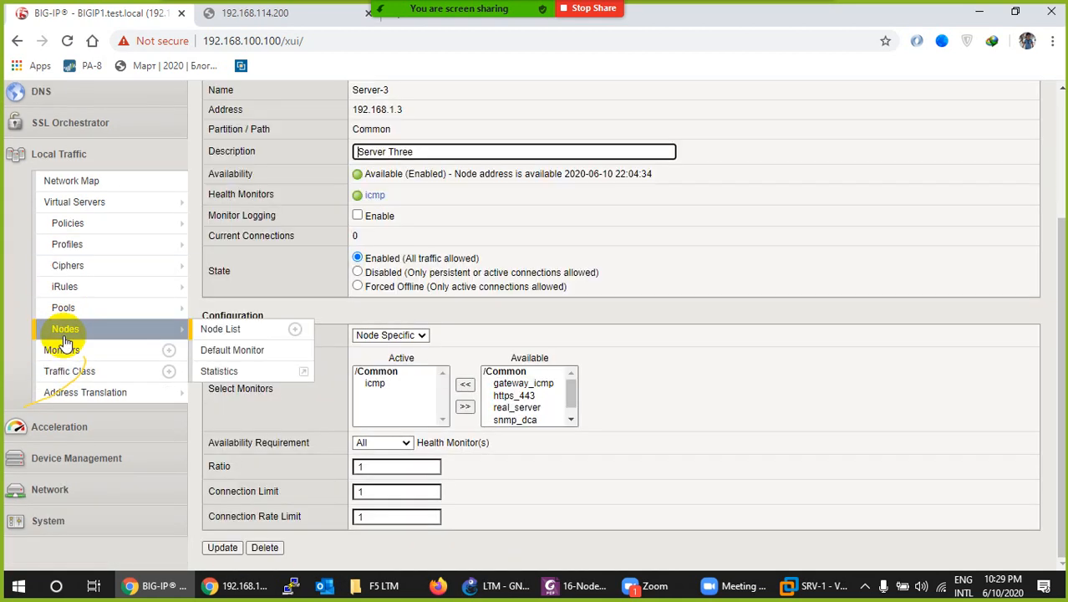
left_click(209, 332)
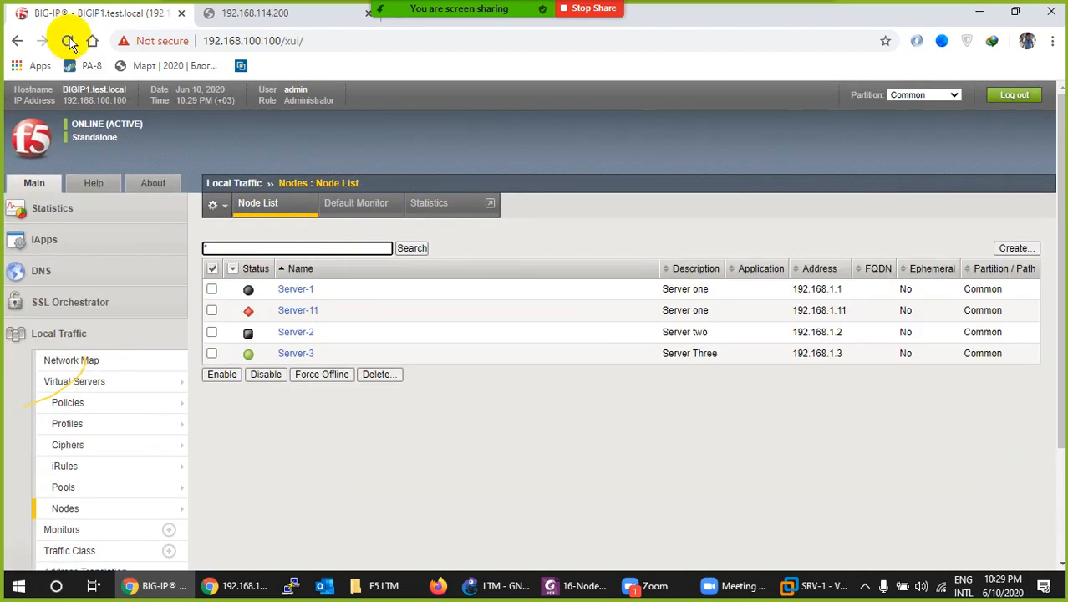
Test the website at 192.168.114.200 by reloading it, and switch back to the BIG-IP node list
left_click(223, 21)
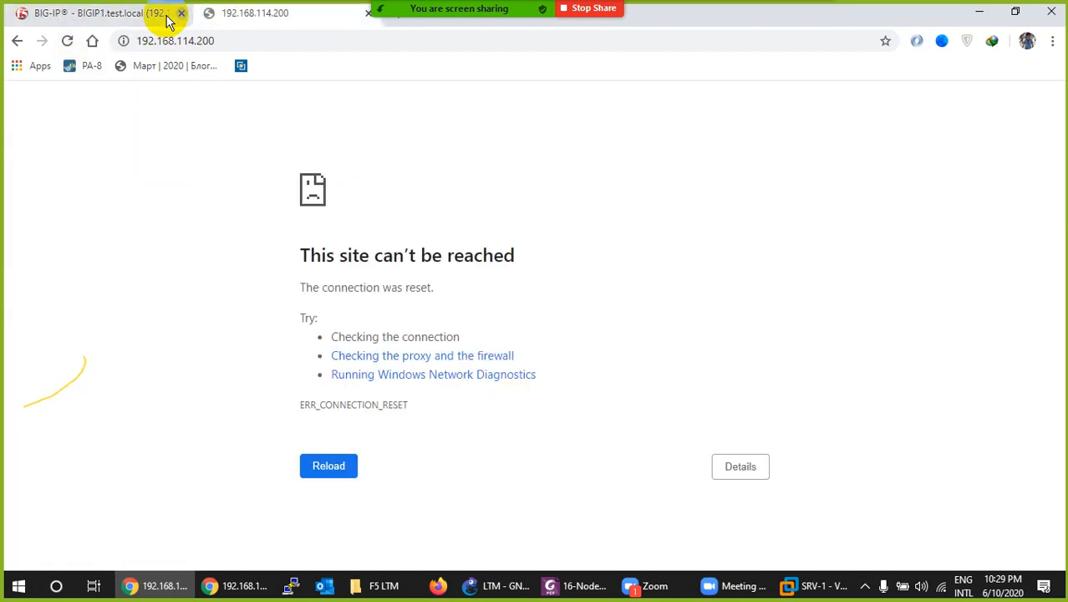
left_click(67, 41)
left_click(66, 41)
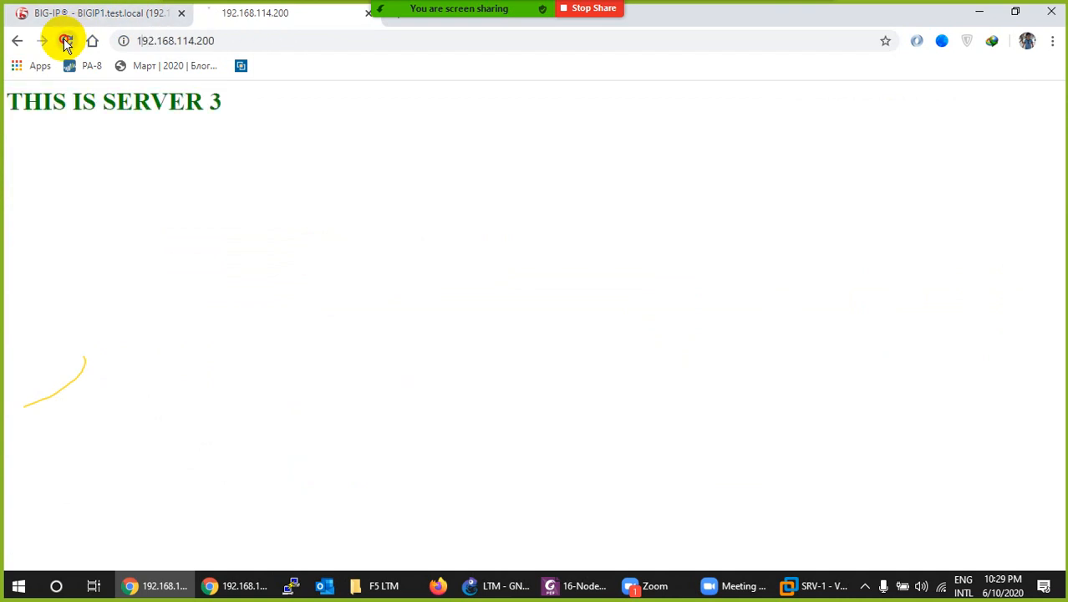
left_click(98, 16)
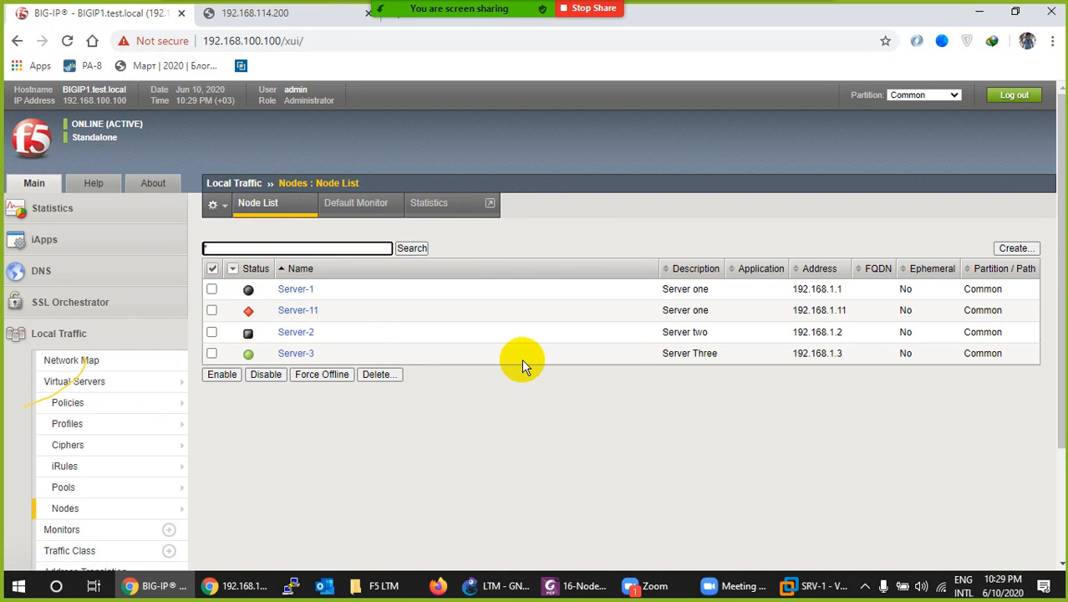
Reload the BIG-IP page, test the website at 192.168.114.200 with repeated reloads, and return to the node list
left_click(69, 41)
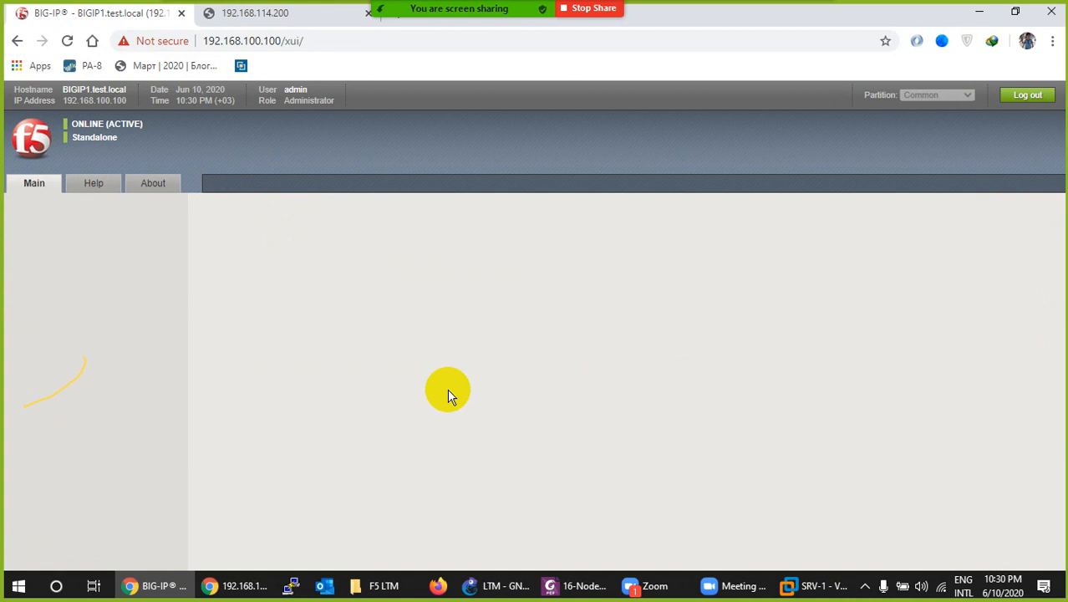
left_click(245, 14)
left_click(64, 40)
left_click(65, 40)
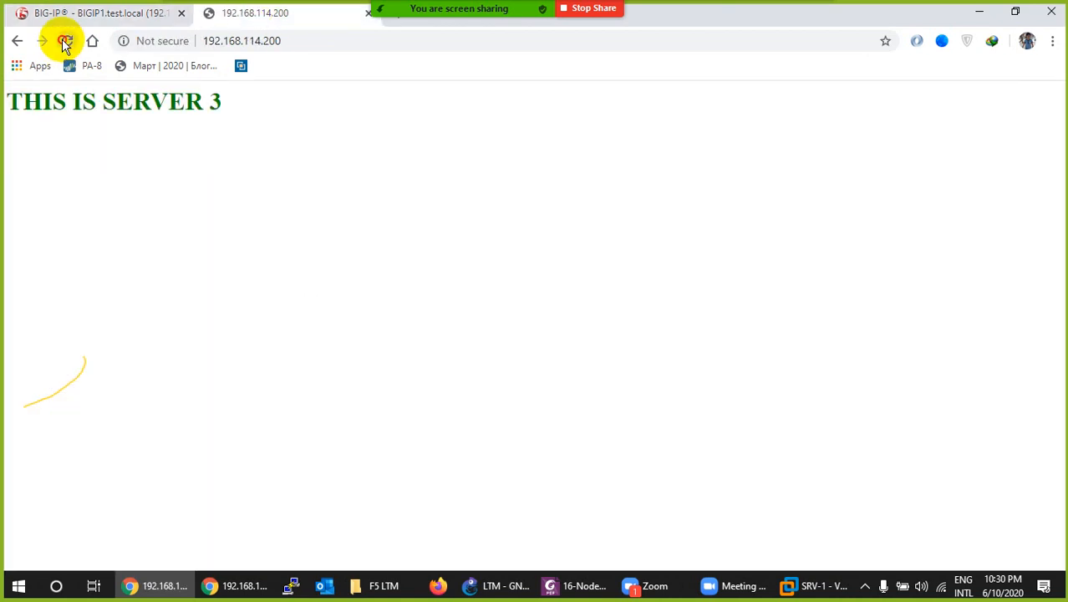
left_click(64, 42)
left_click(64, 42)
left_click(65, 42)
left_click(84, 15)
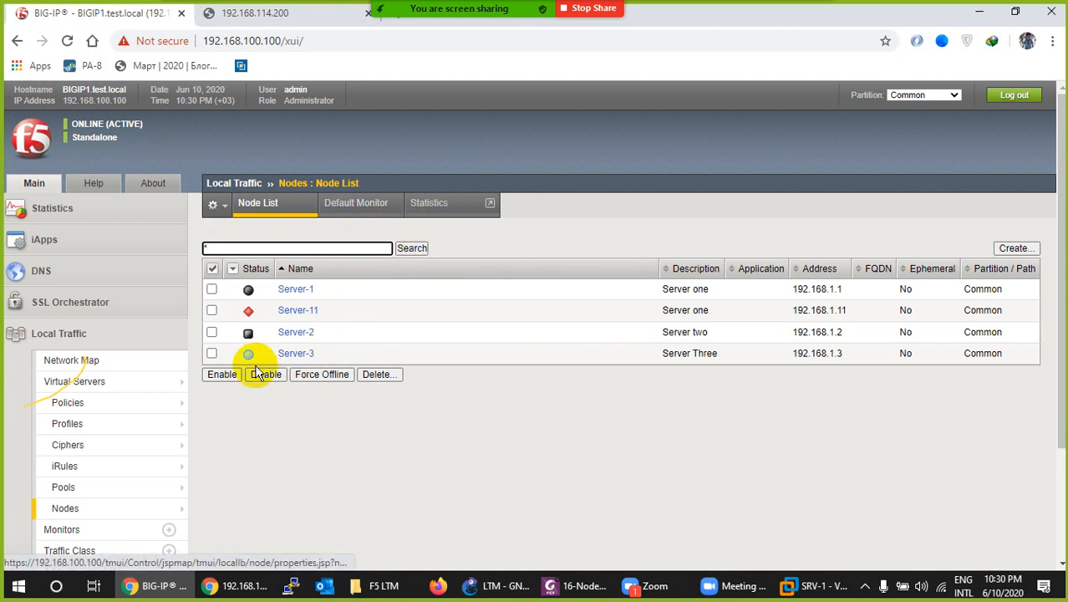
Open the node statistics and reset the counters for all four nodes
left_click(429, 202)
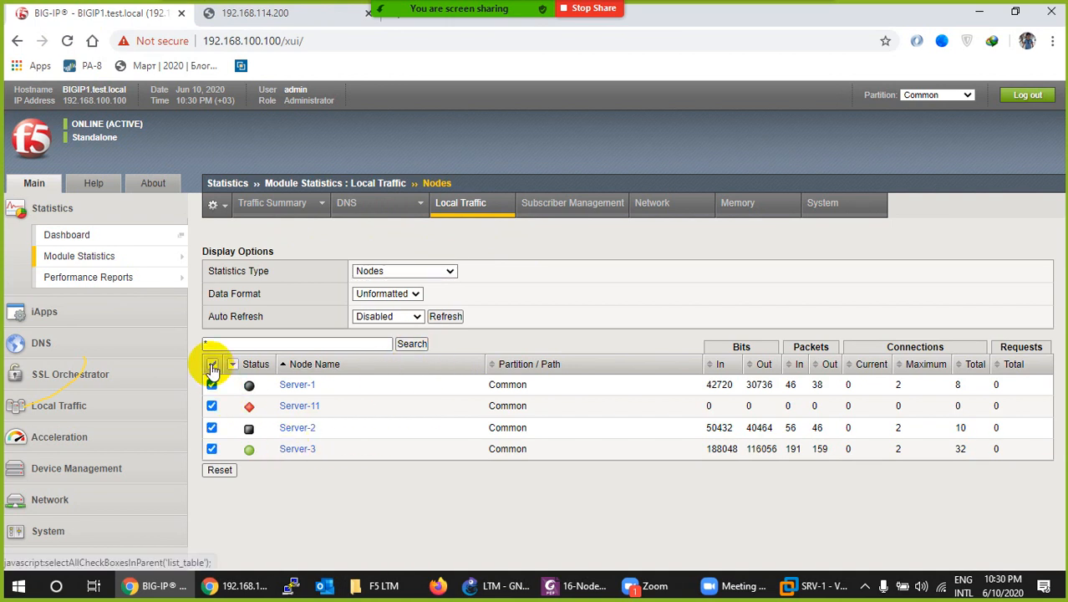
left_click(220, 469)
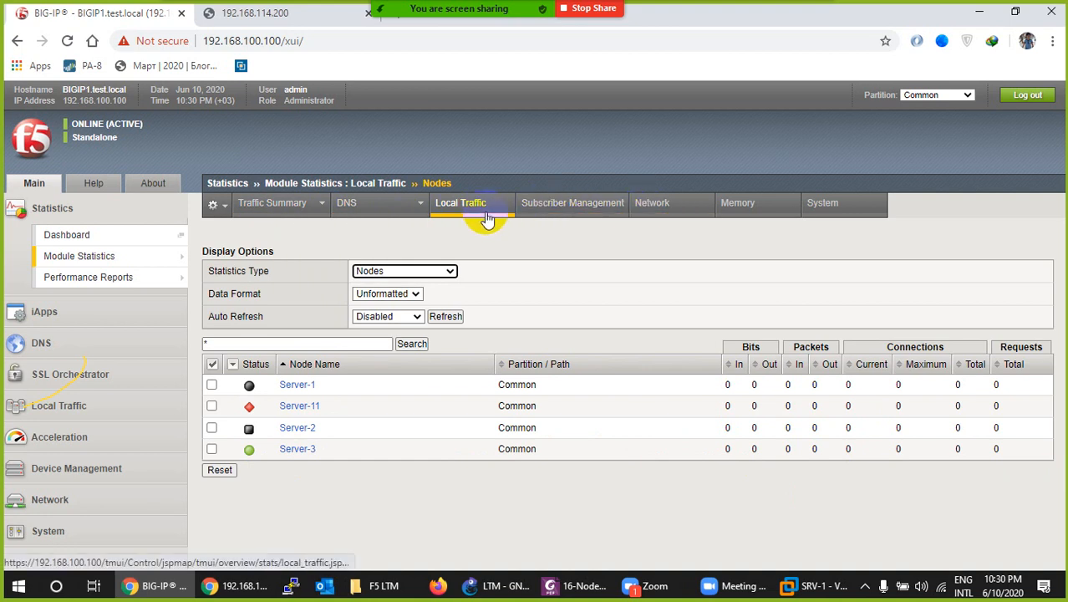
Reload the website at 192.168.114.200 to generate traffic, and reload the BIG-IP node statistics to check the counters
mouse_move(415, 215)
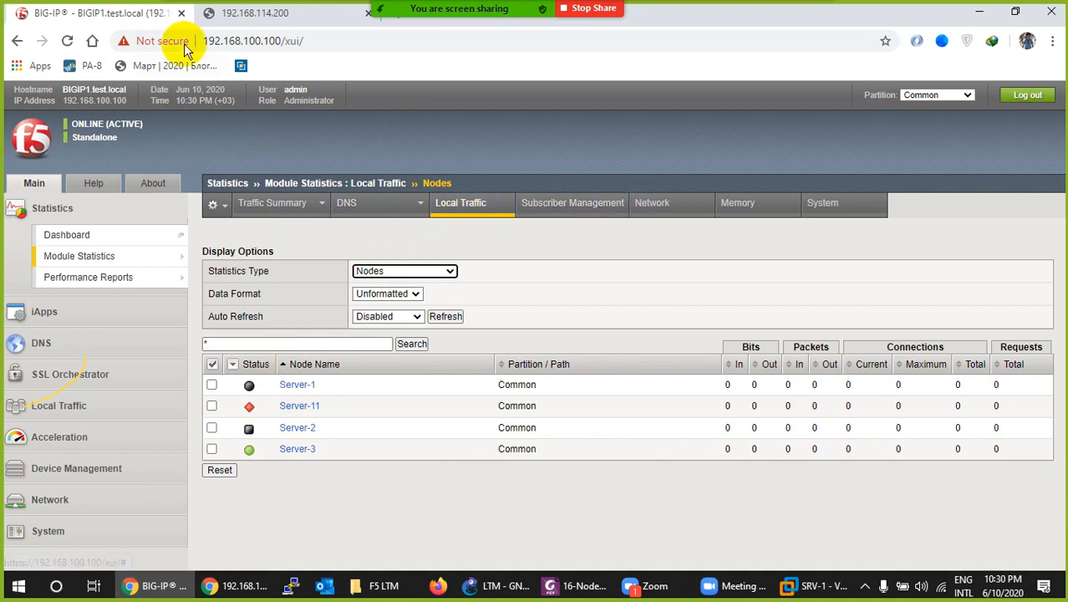
left_click(230, 13)
left_click(68, 41)
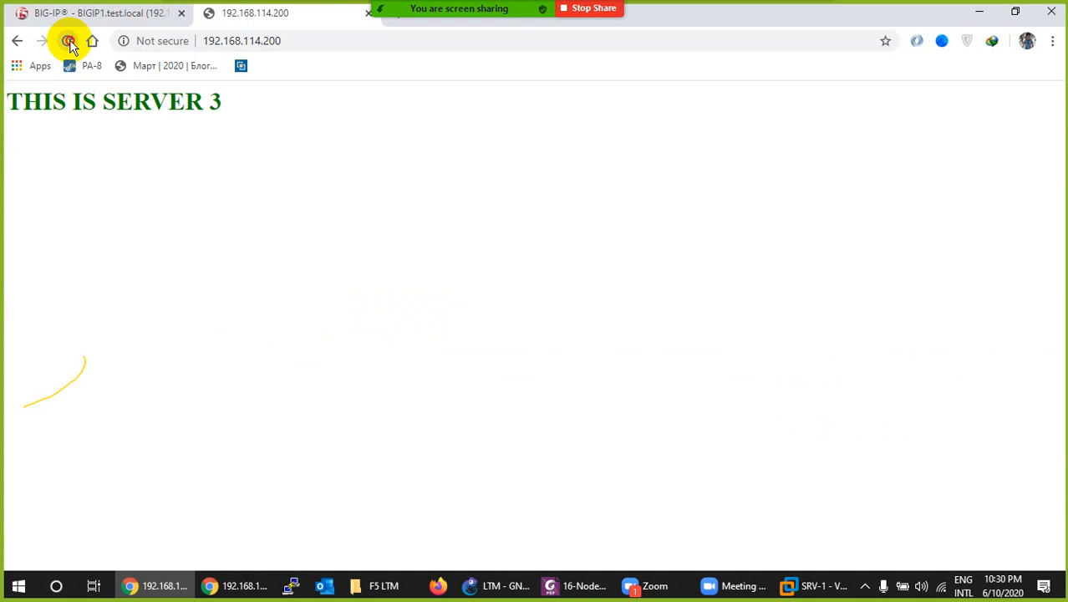
left_click(69, 40)
left_click(84, 13)
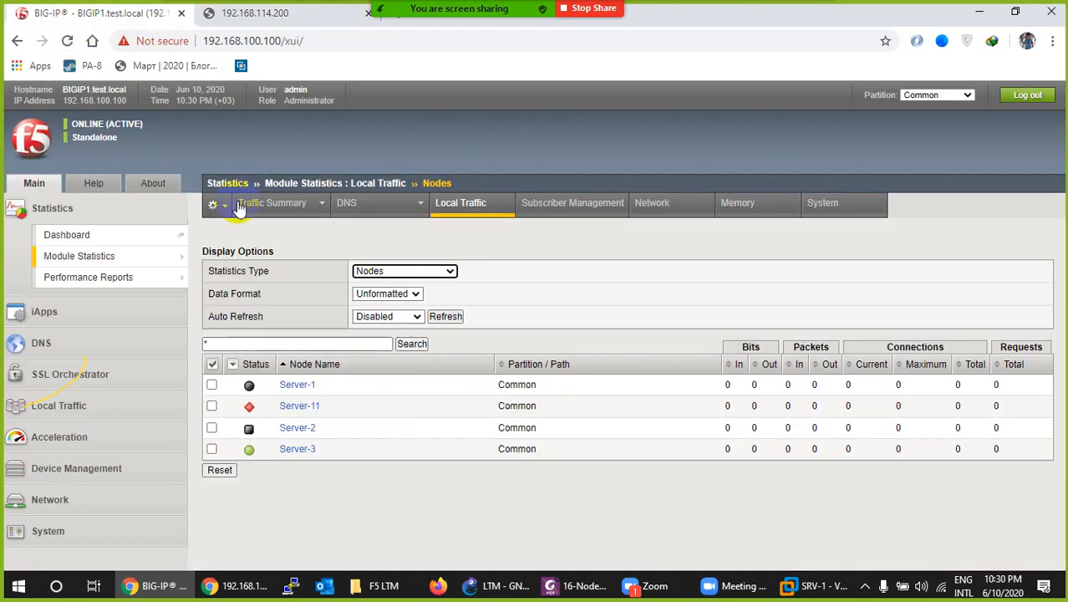
left_click(70, 42)
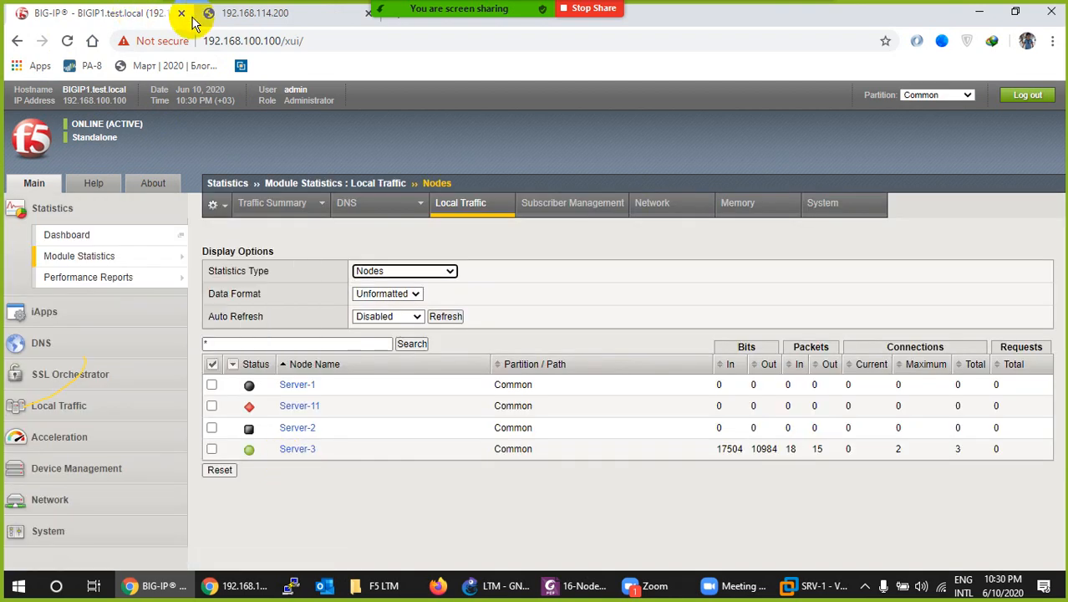
Reload the website at 192.168.114.200 once more and switch back to the BIG-IP node statistics
left_click(241, 15)
left_click(69, 42)
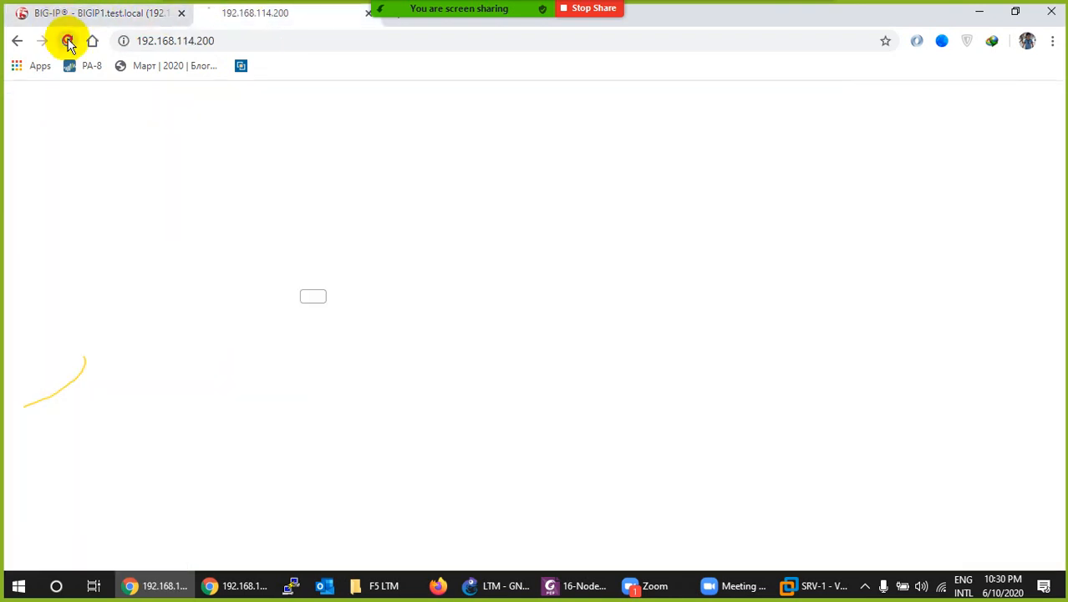
left_click(73, 14)
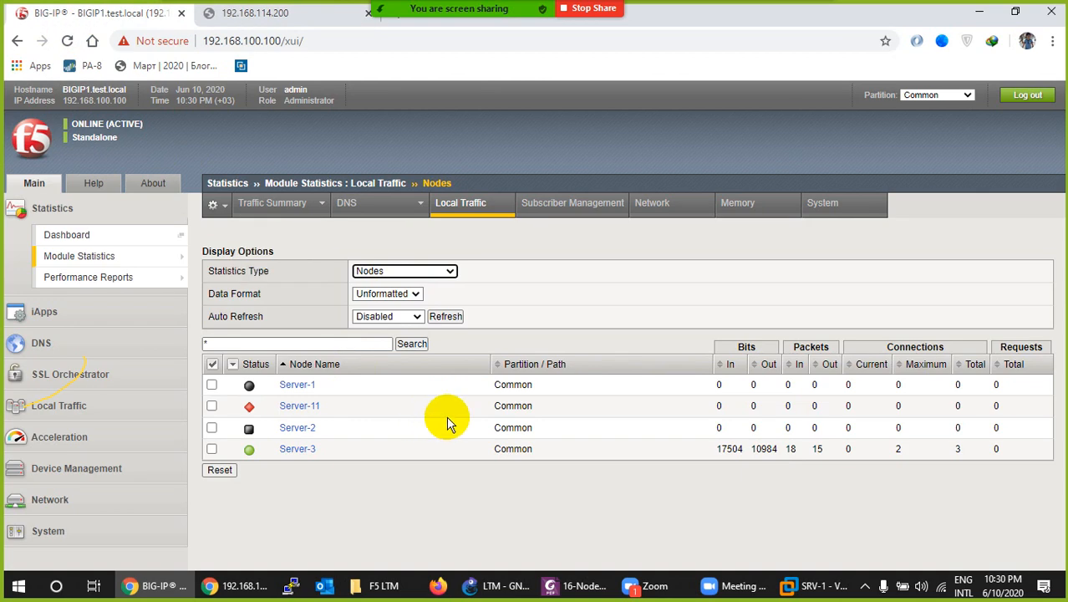
Try to save Server-3 with an empty Connection Rate Limit, and return to the node list
left_click(295, 449)
scroll(373, 453, "down", 2)
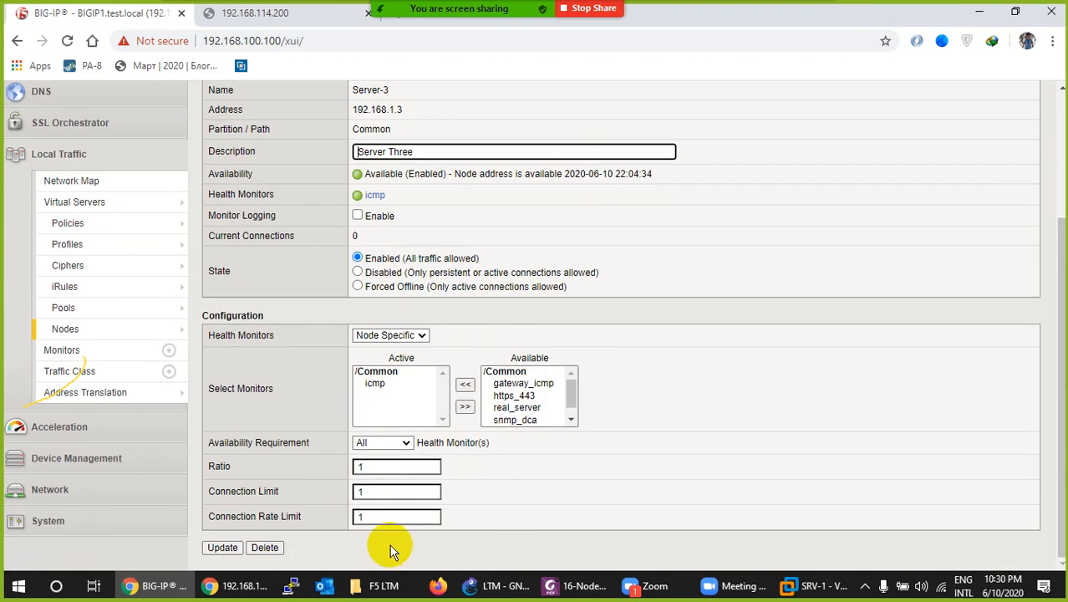
left_click(381, 517)
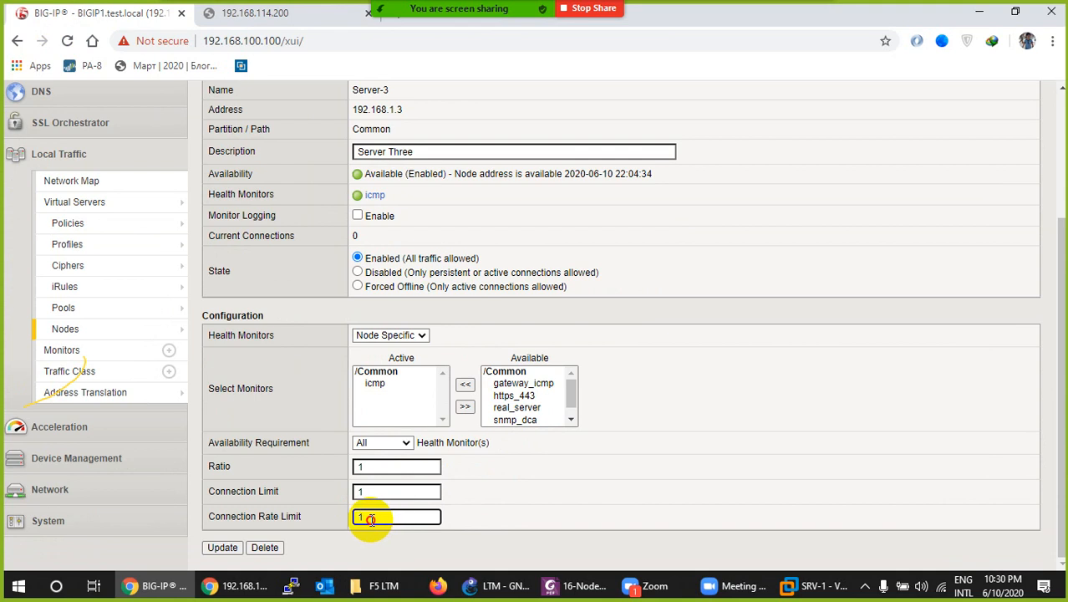
key("BackSpace")
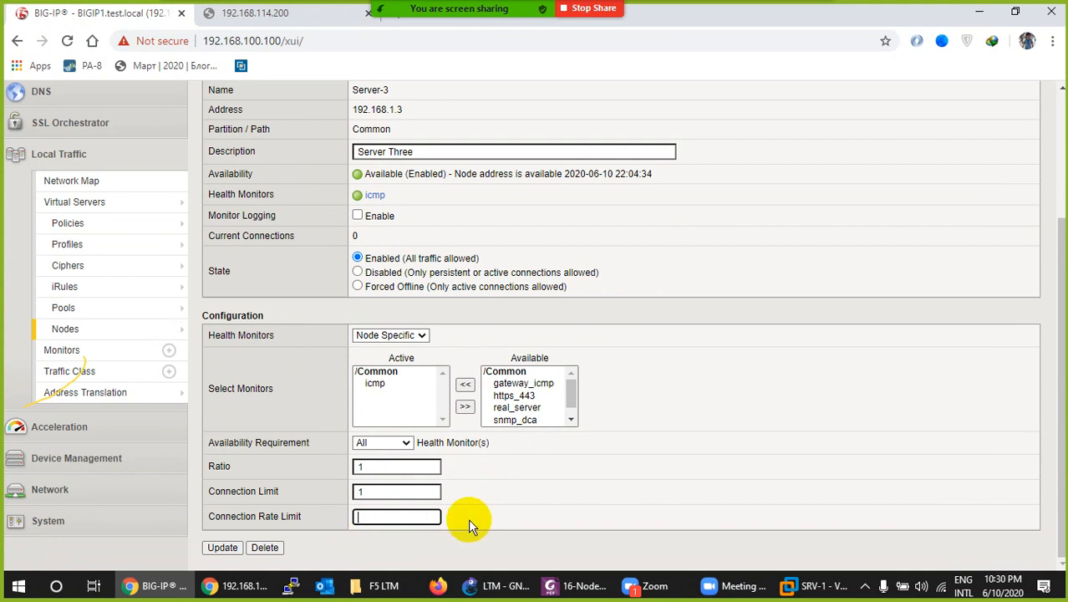
left_click(219, 547)
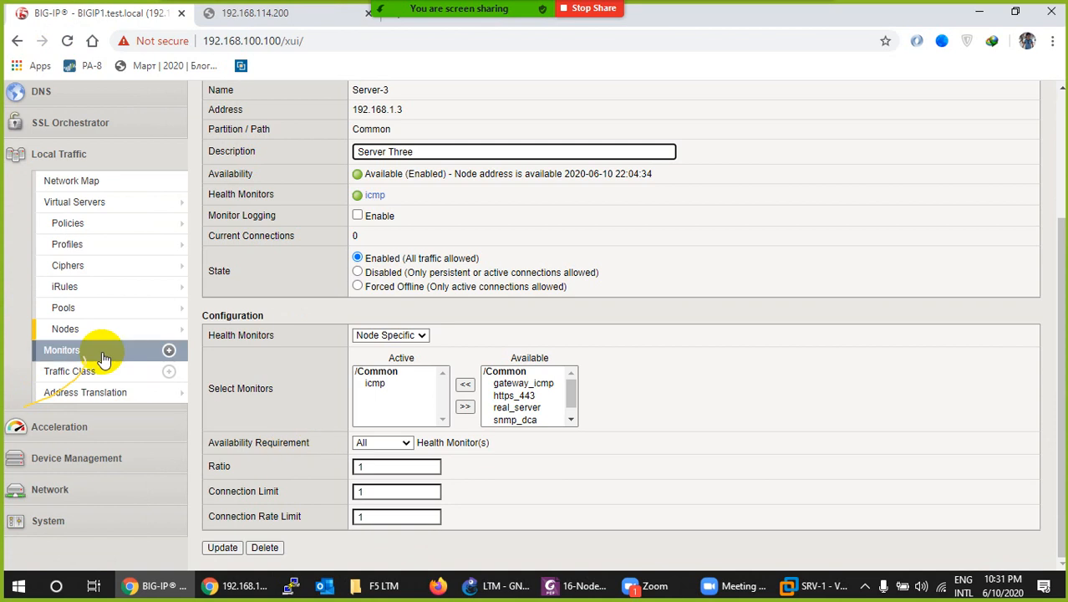
mouse_move(91, 330)
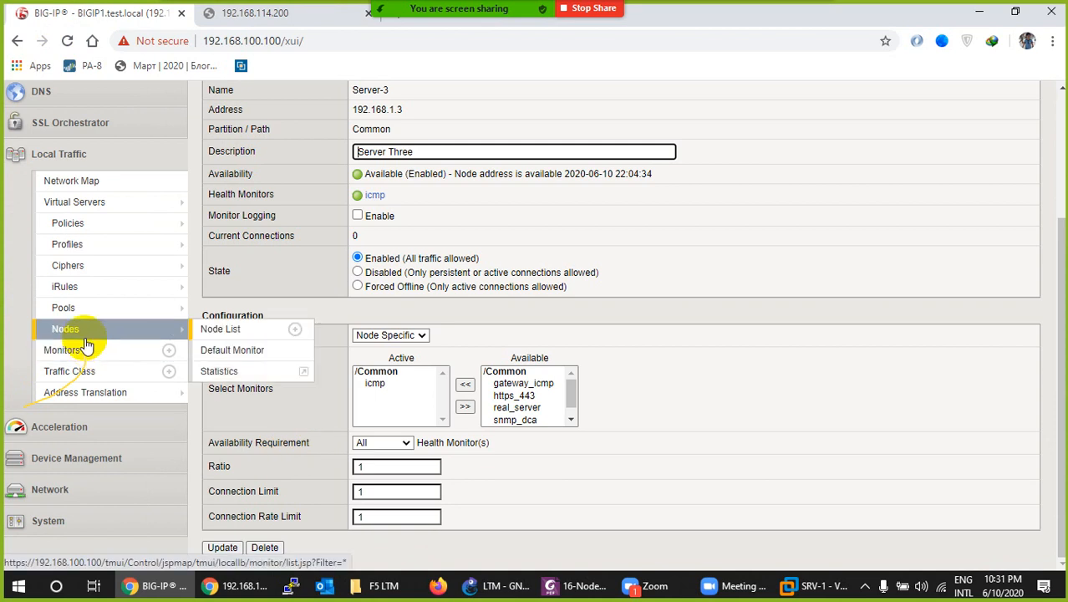
left_click(220, 332)
Open the node statistics from the node list and reset the counters of all nodes again
scroll(425, 410, "down", 3)
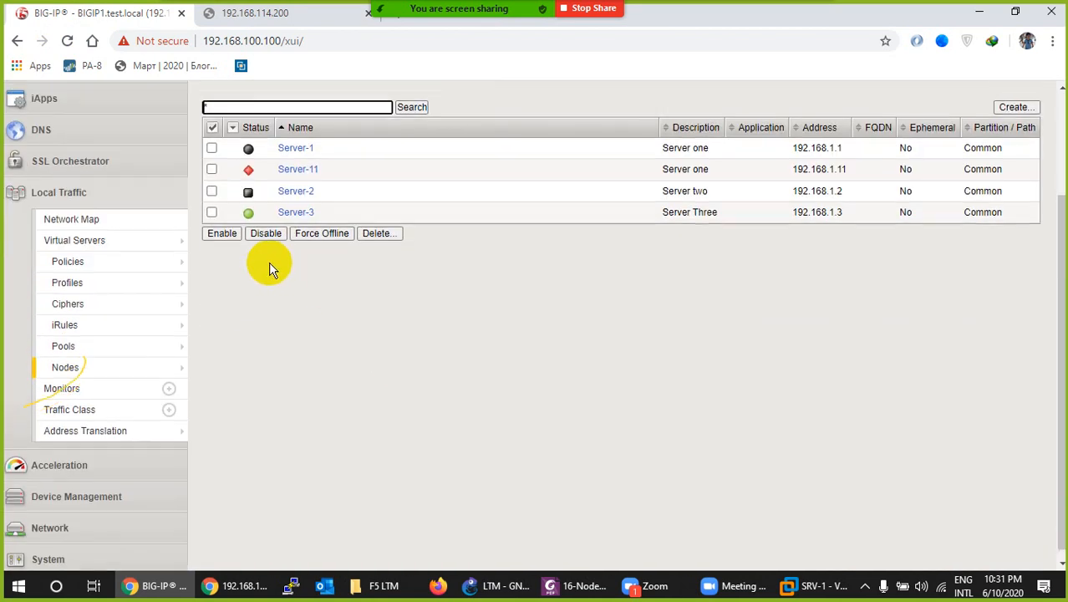
scroll(269, 267, "up", 2)
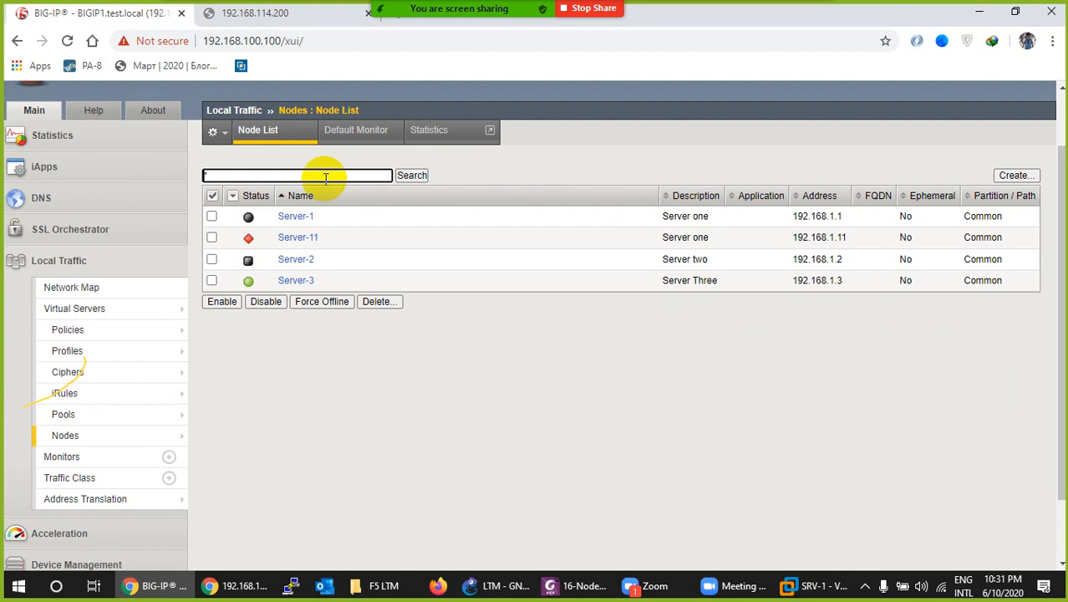
left_click(428, 130)
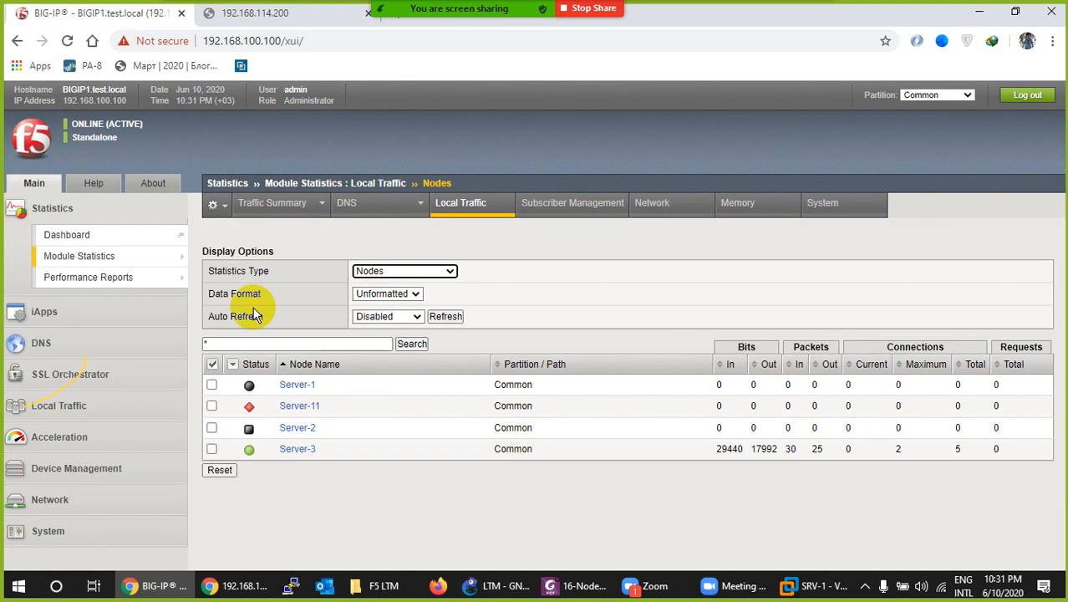
left_click(213, 364)
left_click(220, 471)
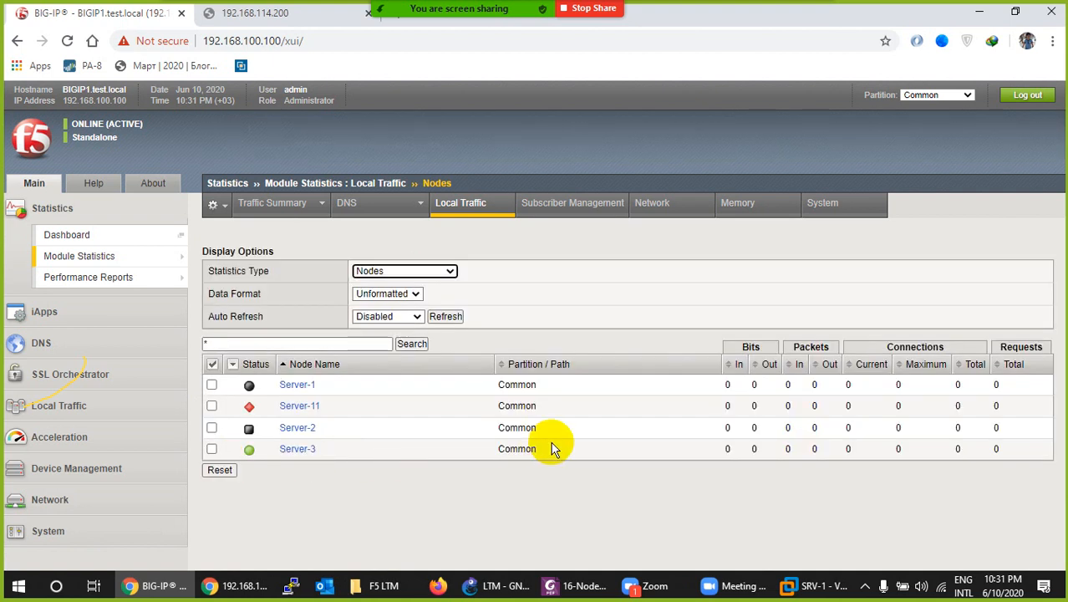
Refresh the node statistics before and after reloading the website at 192.168.114.200 to compare the counters
left_click(445, 317)
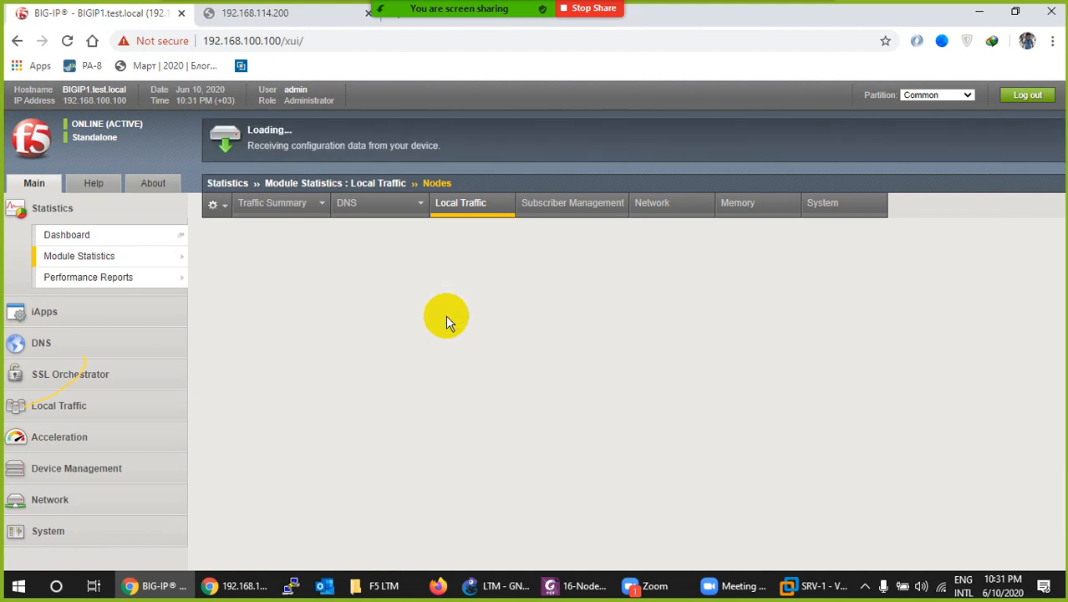
left_click(445, 317)
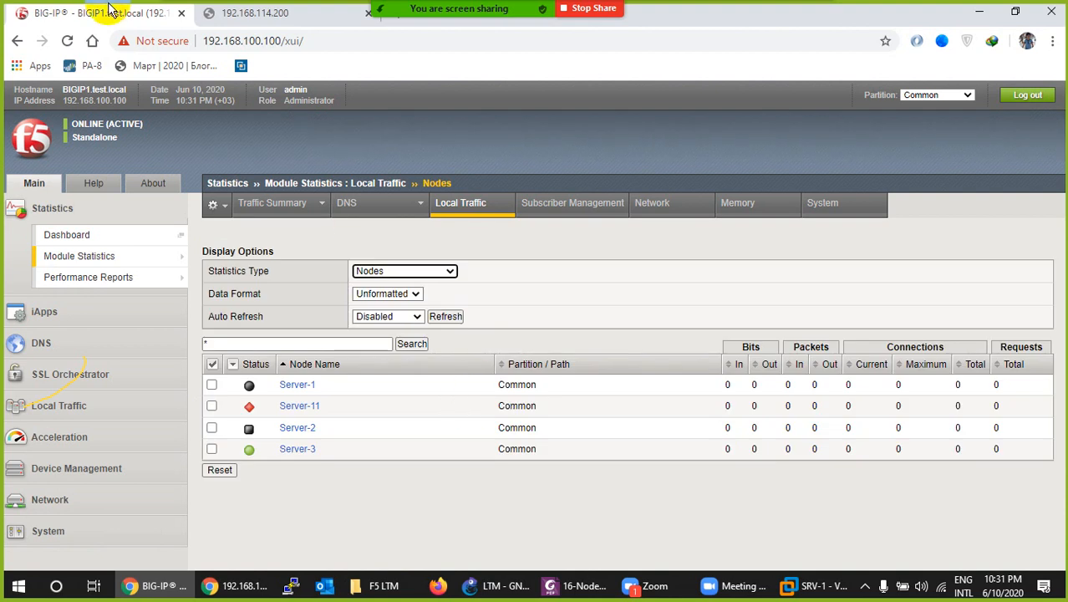
left_click(259, 14)
left_click(67, 41)
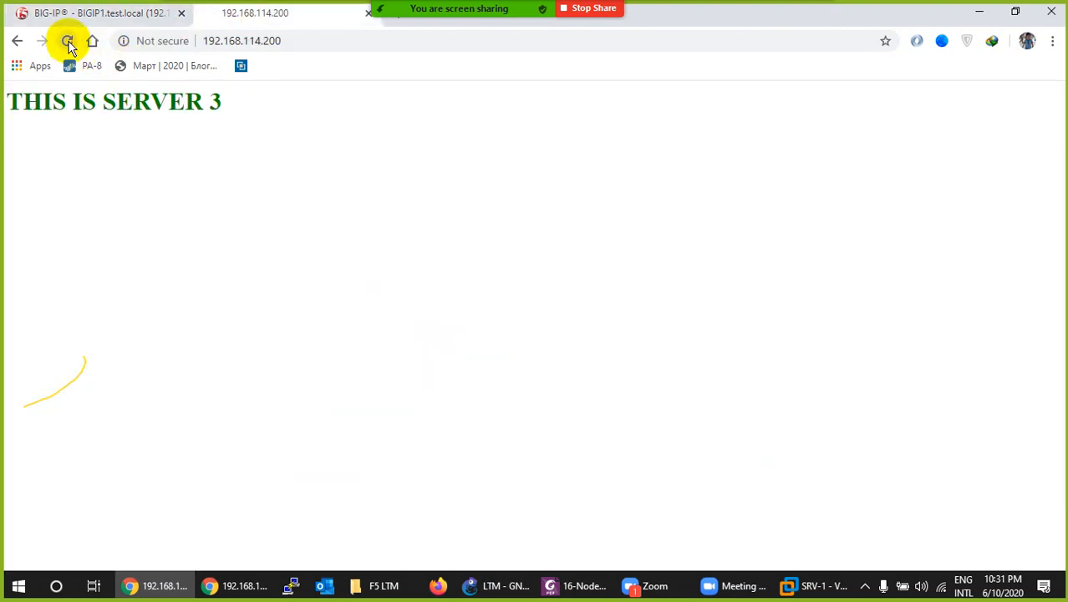
left_click(71, 12)
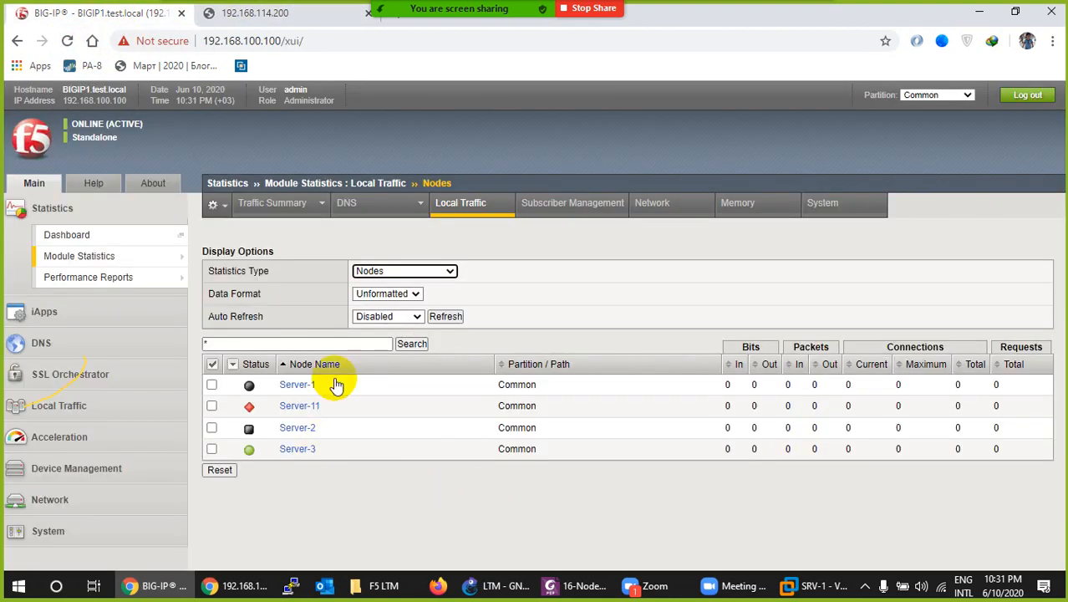
left_click(452, 316)
left_click(452, 317)
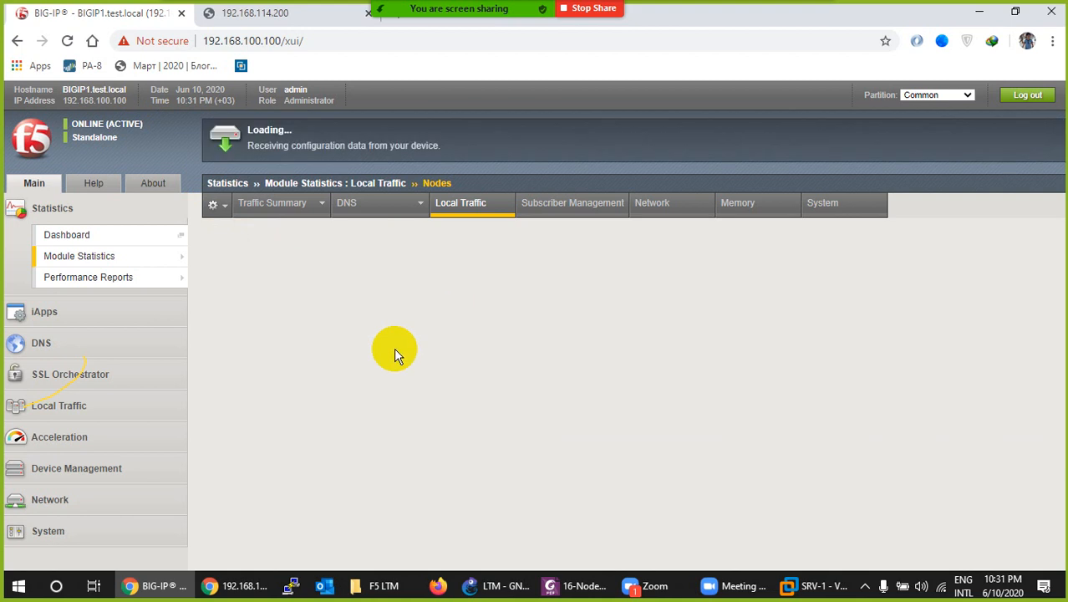
Set Server-3's Connection Rate Limit to 0, save the update, and return to the node list
left_click(308, 449)
scroll(347, 442, "down", 2)
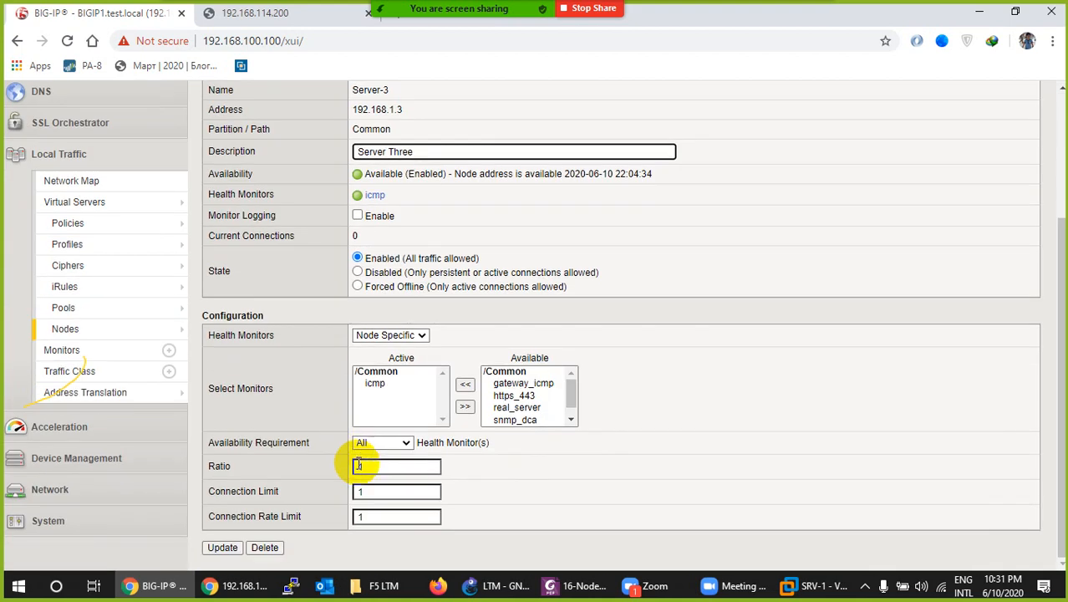
left_click(351, 517)
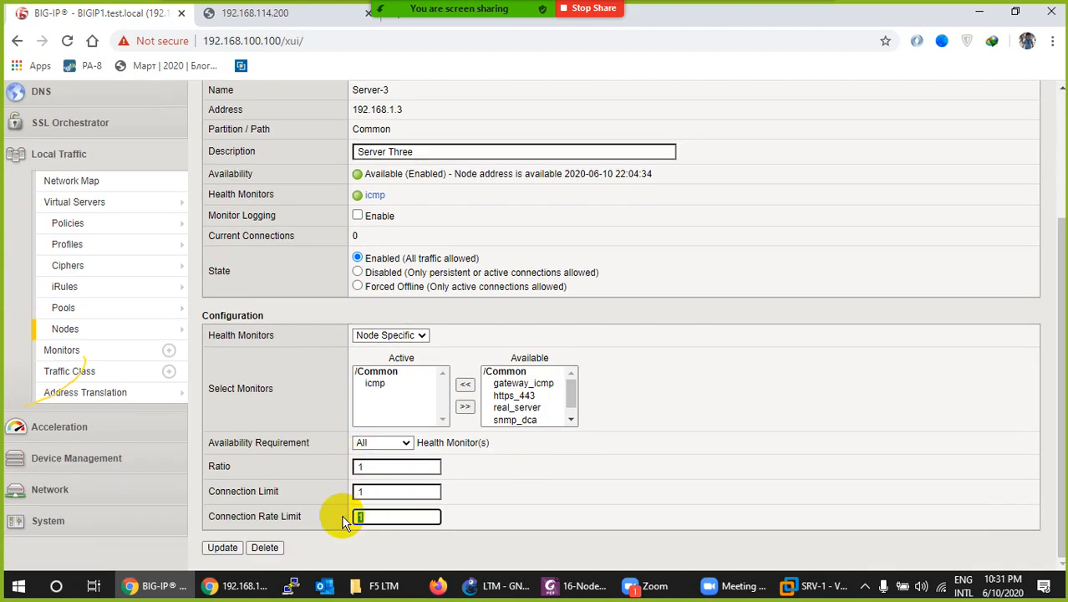
type("0")
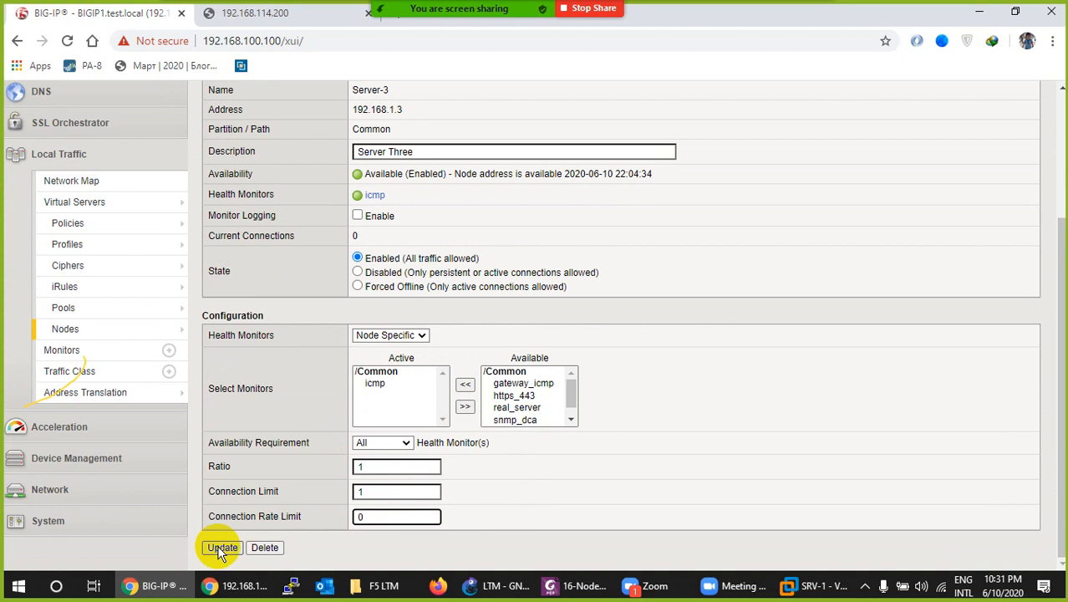
left_click(221, 548)
mouse_move(81, 316)
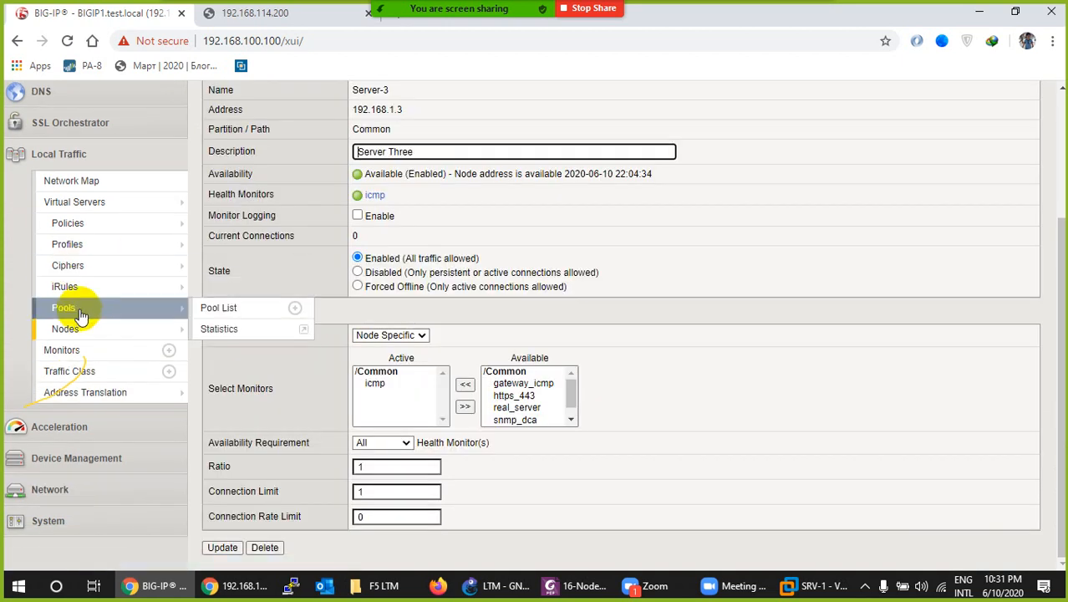
left_click(175, 330)
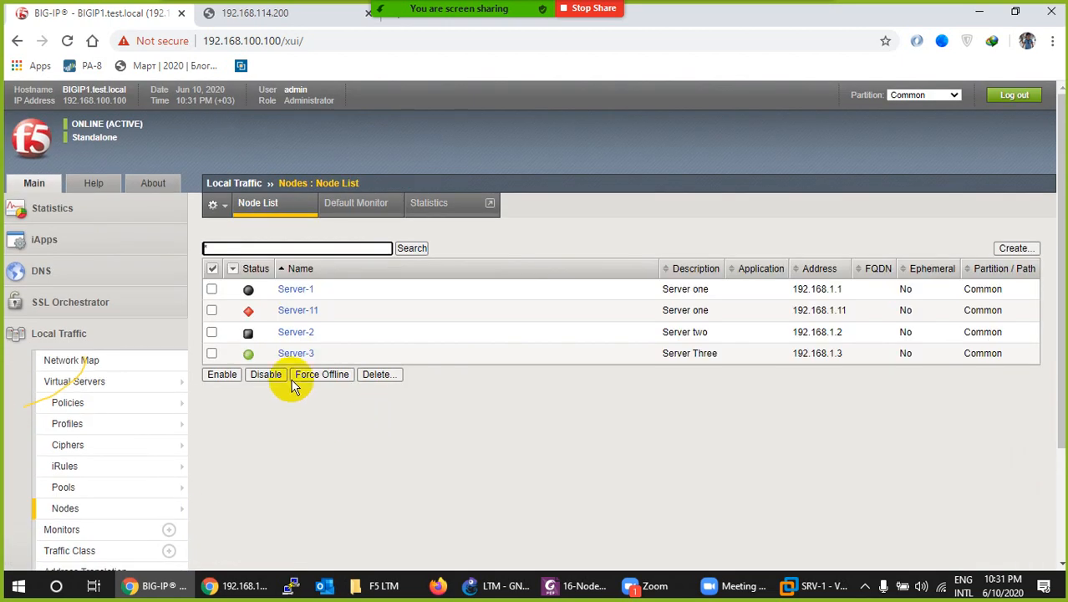
Reset the statistics of every node once more and switch to the website at 192.168.114.200
left_click(212, 269)
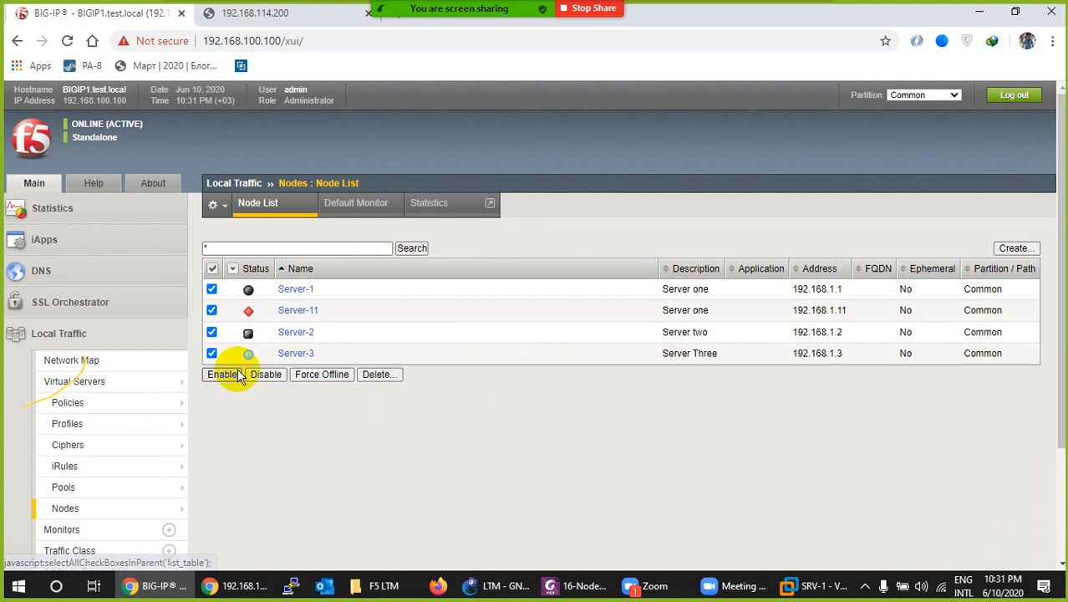
left_click(428, 207)
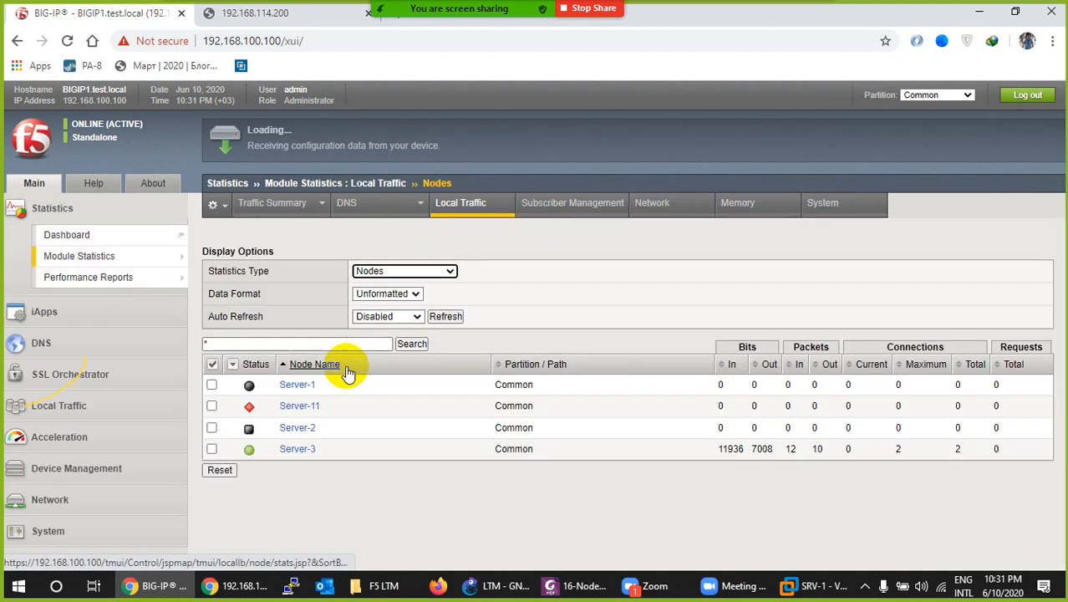
left_click(213, 364)
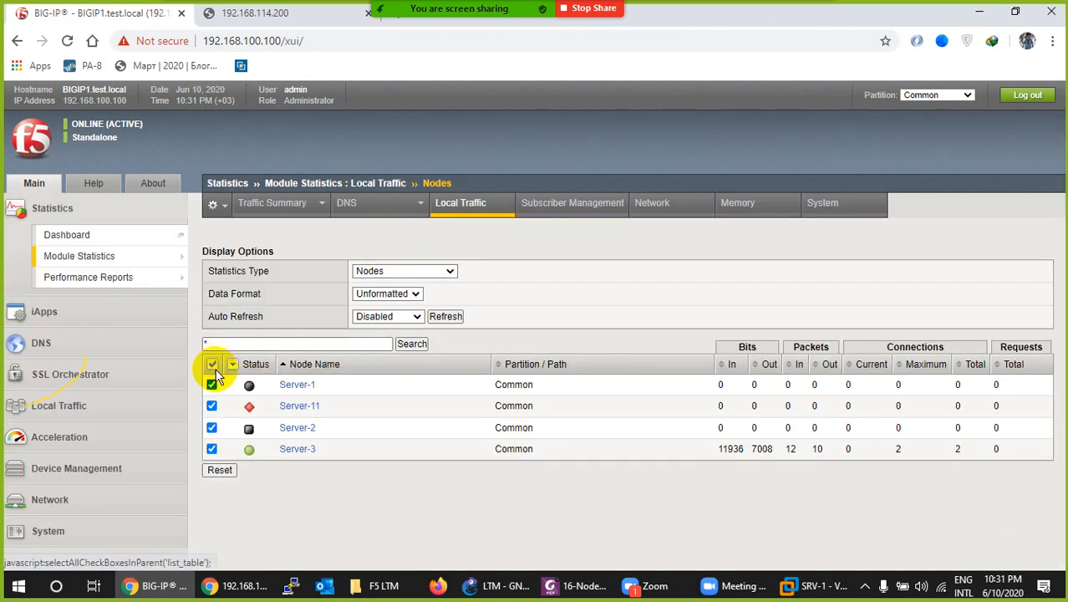
left_click(220, 470)
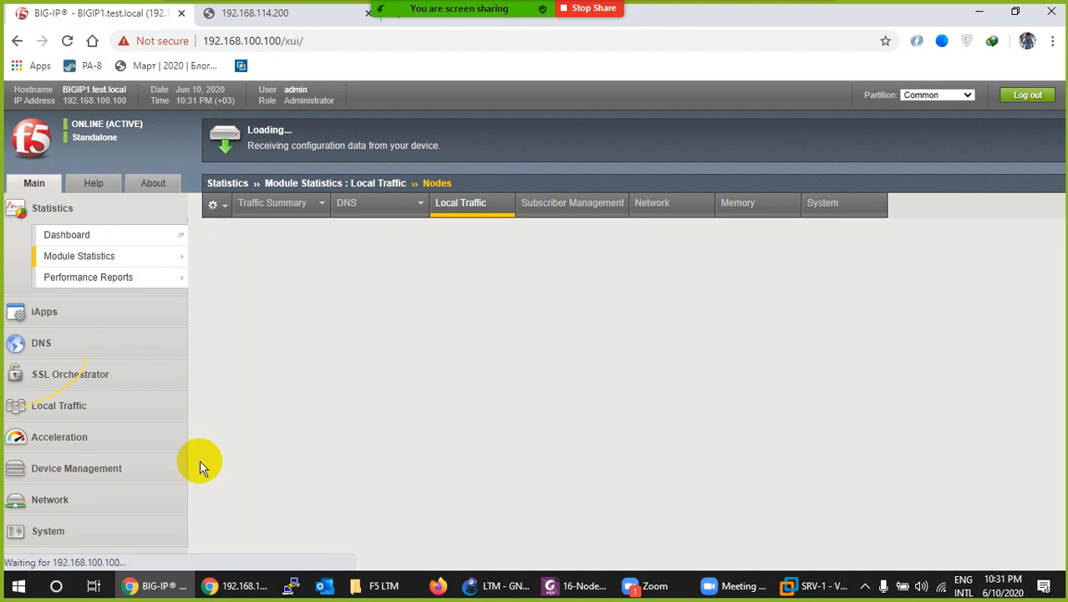
left_click(255, 12)
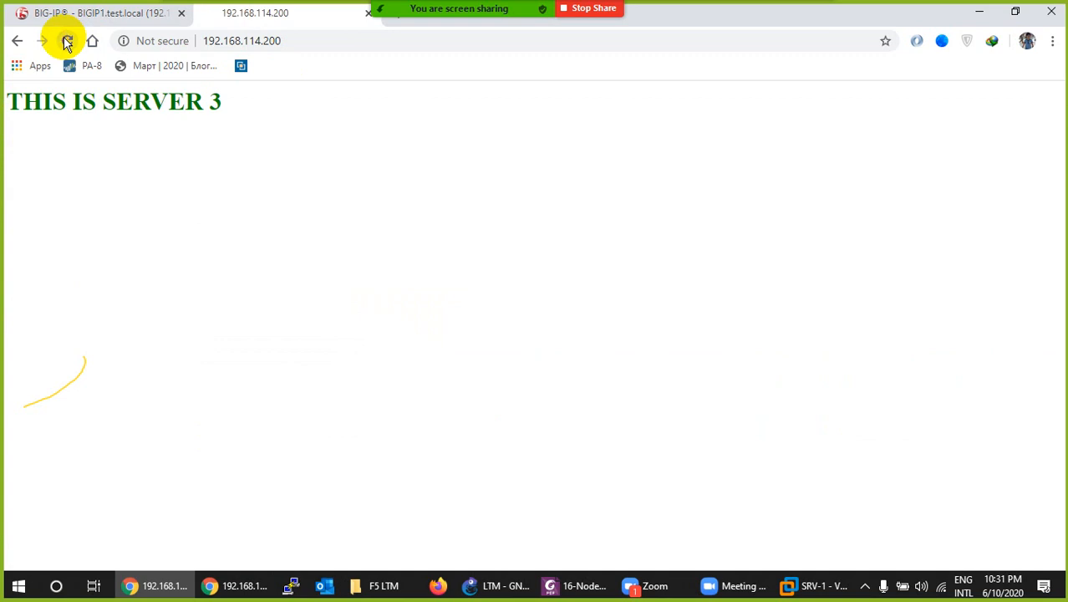
Return to the BIG-IP node statistics, refresh them, and compare Server-3's status sign with those of Server-1 and Server-2
left_click(84, 13)
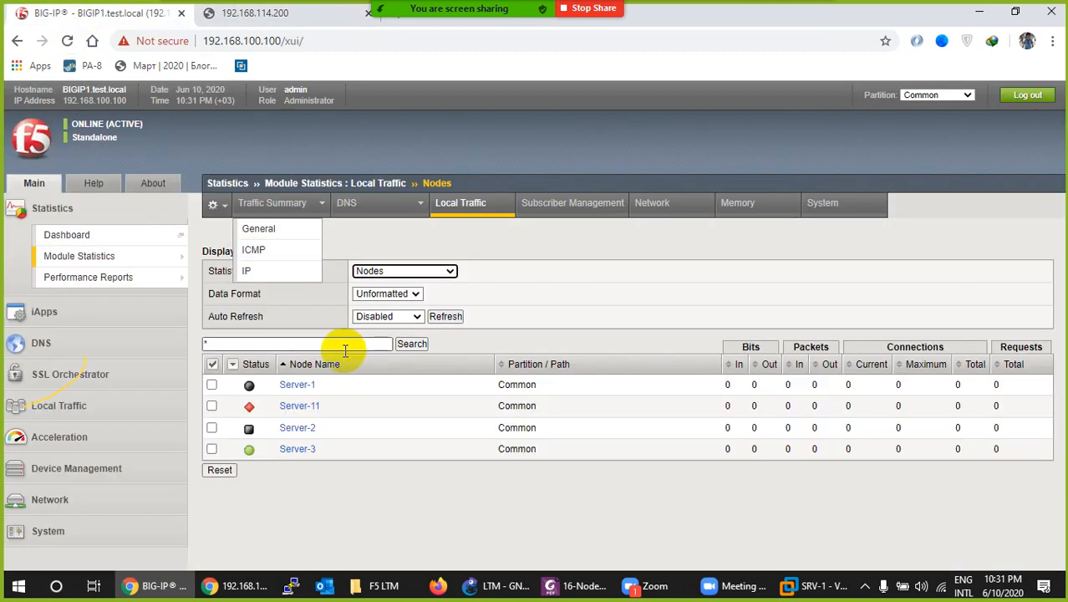
left_click(444, 317)
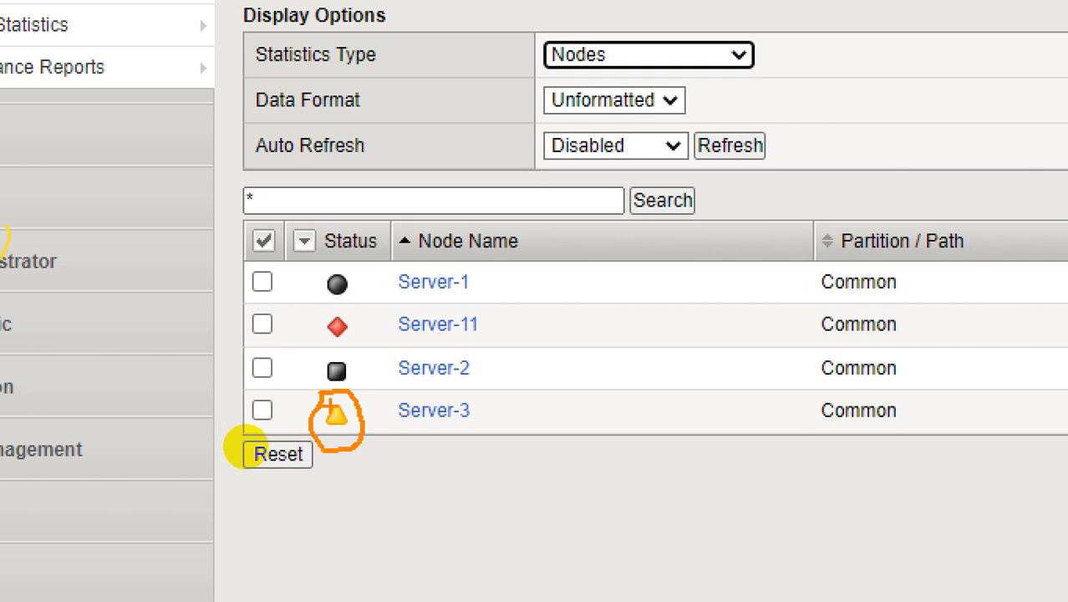
left_click_drag(400, 427, 509, 428)
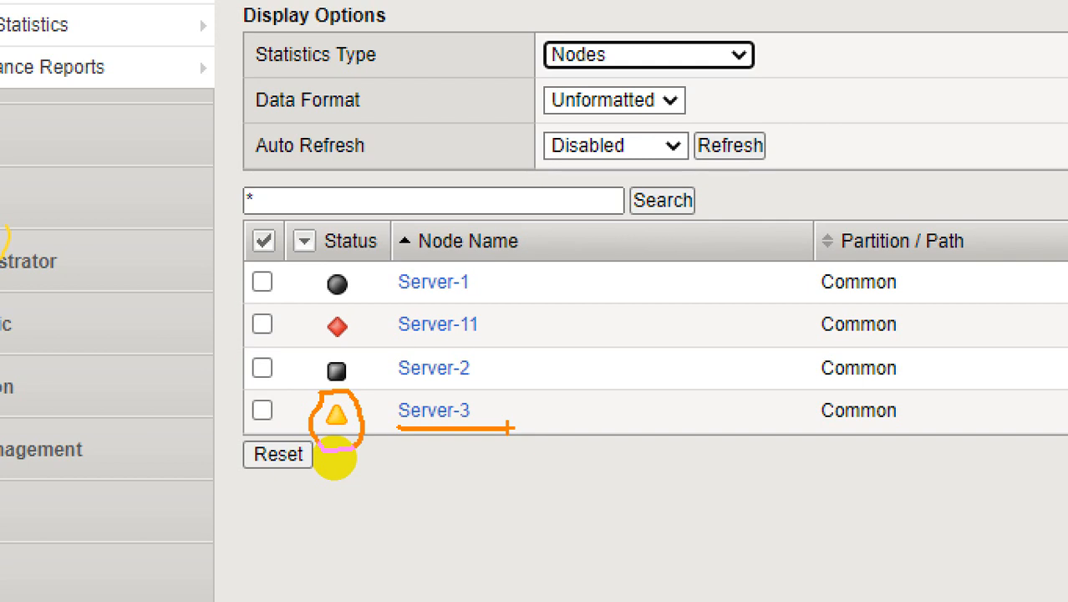
left_click_drag(311, 418, 261, 391)
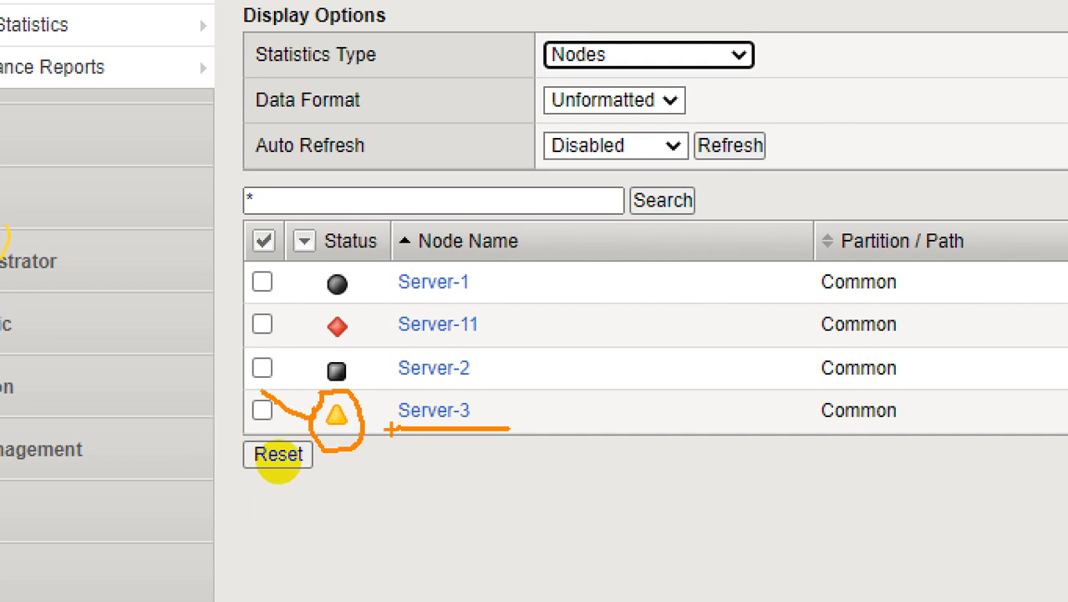
left_click_drag(306, 293, 333, 292)
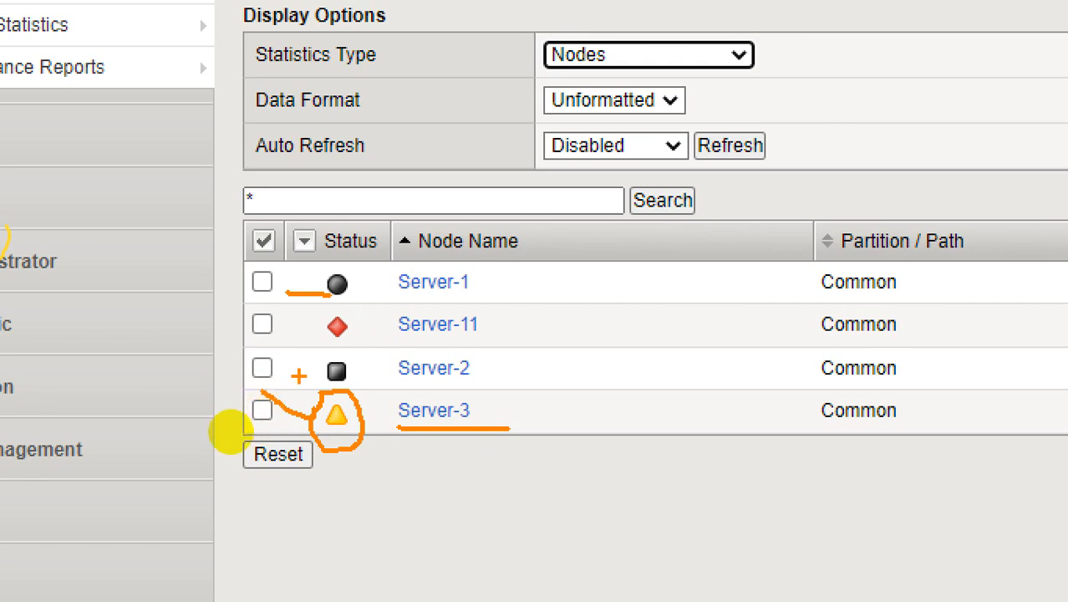
left_click_drag(280, 376, 315, 385)
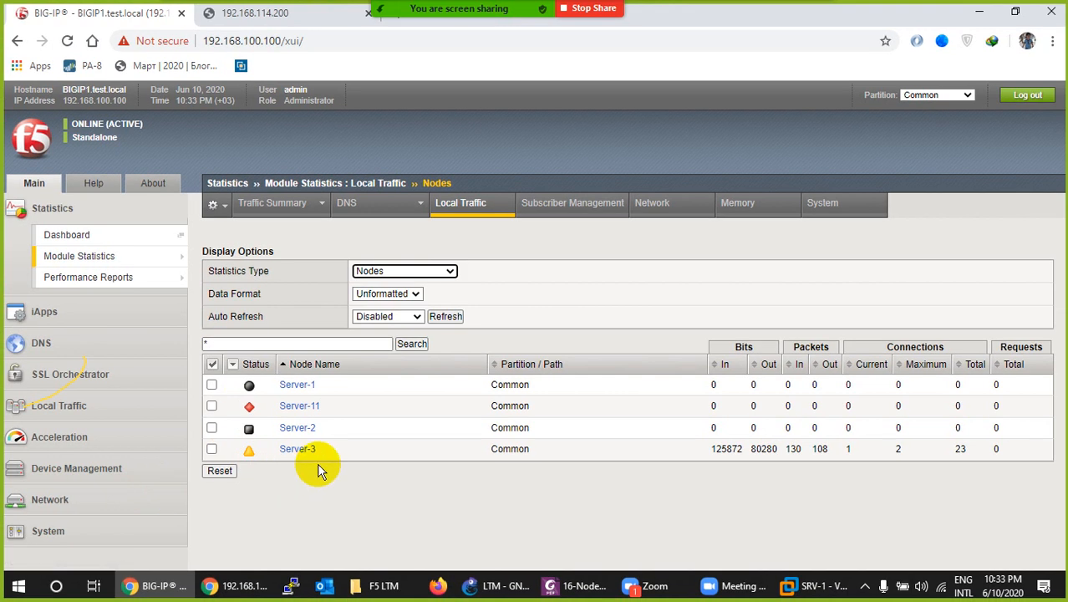
Refresh the node statistics again, view Server-3's properties, and return to the node list
left_click(447, 317)
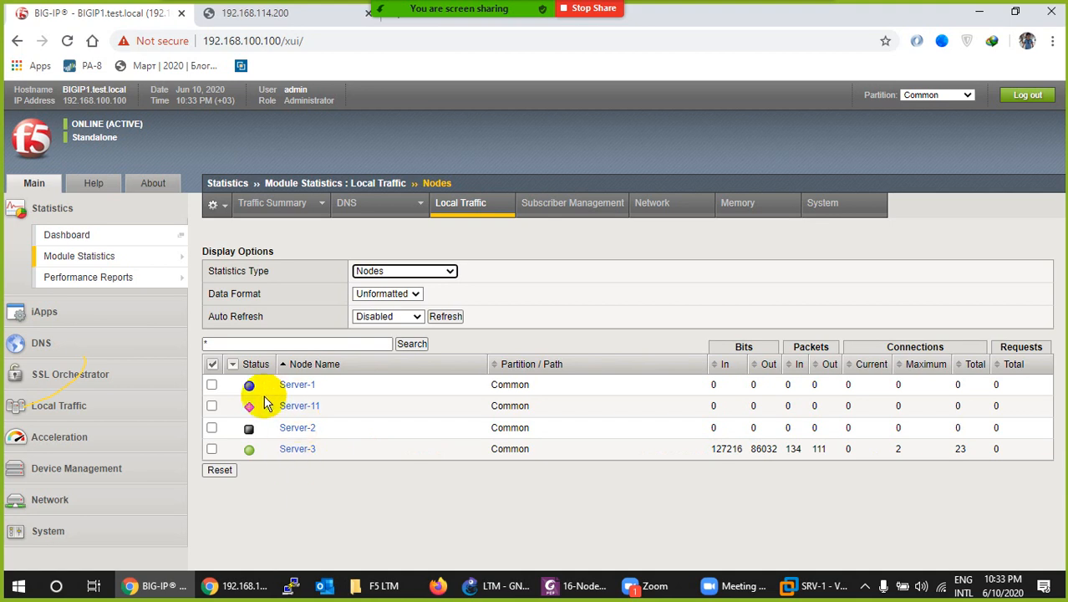
mouse_move(249, 410)
left_click(296, 449)
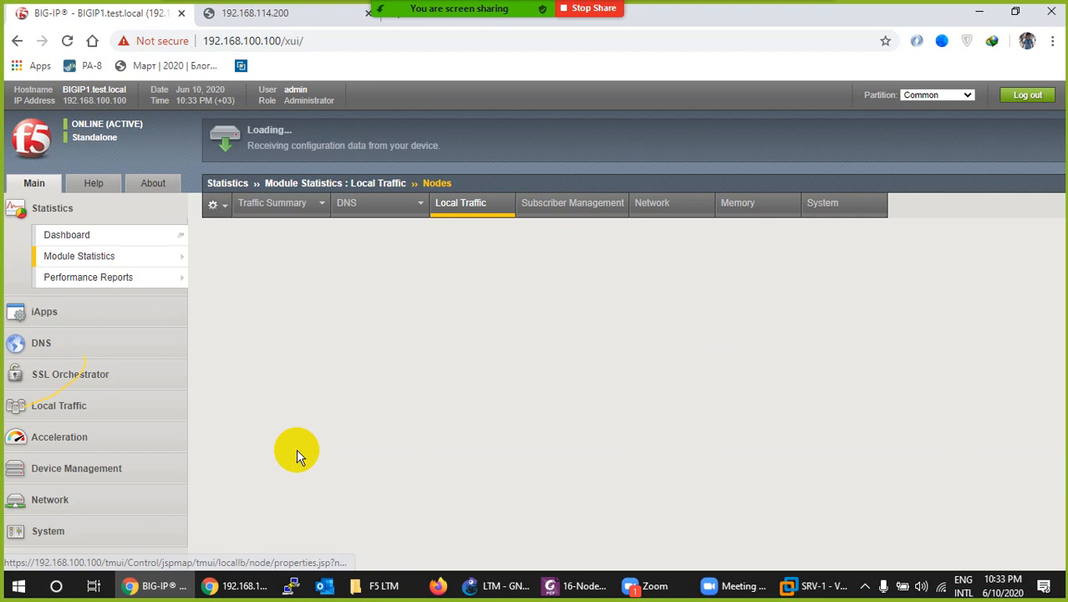
mouse_move(143, 412)
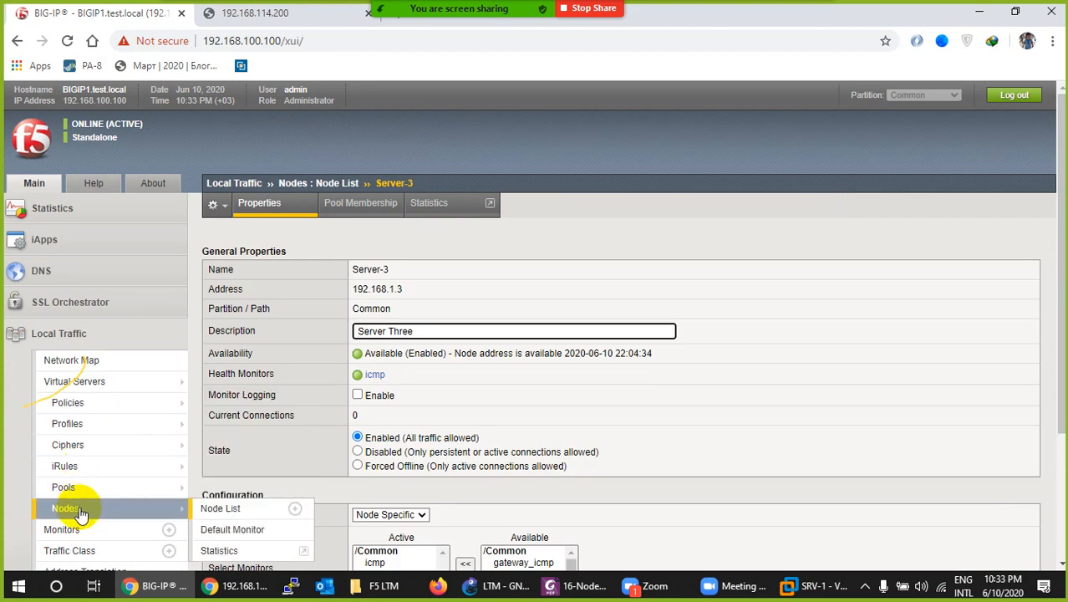
left_click(210, 508)
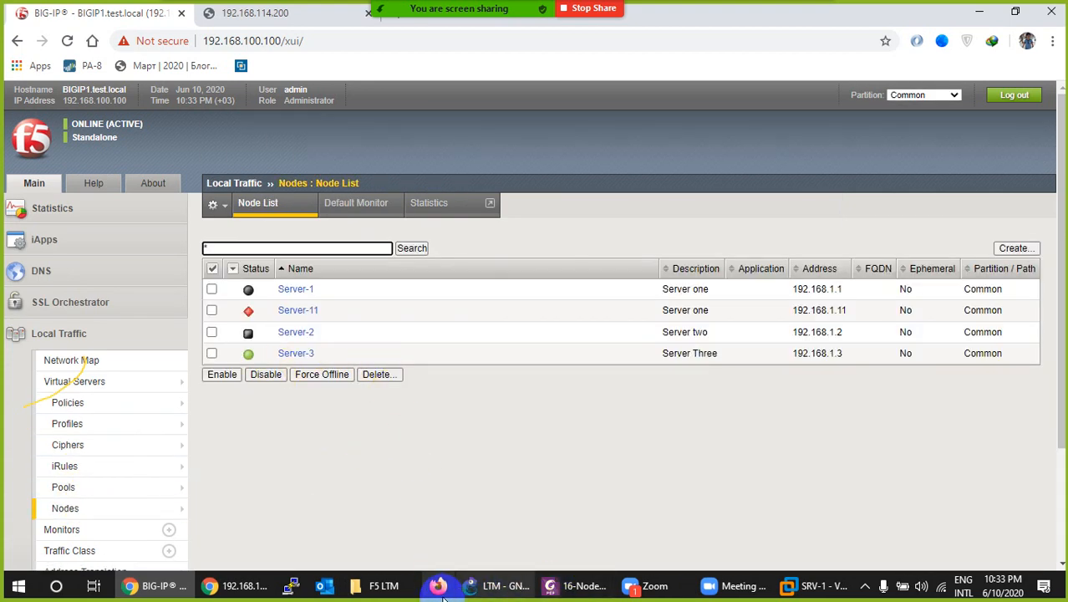
Switch to VMware Workstation and change the SRV-3 virtual machine's network adapter connection to NAT
left_click(817, 584)
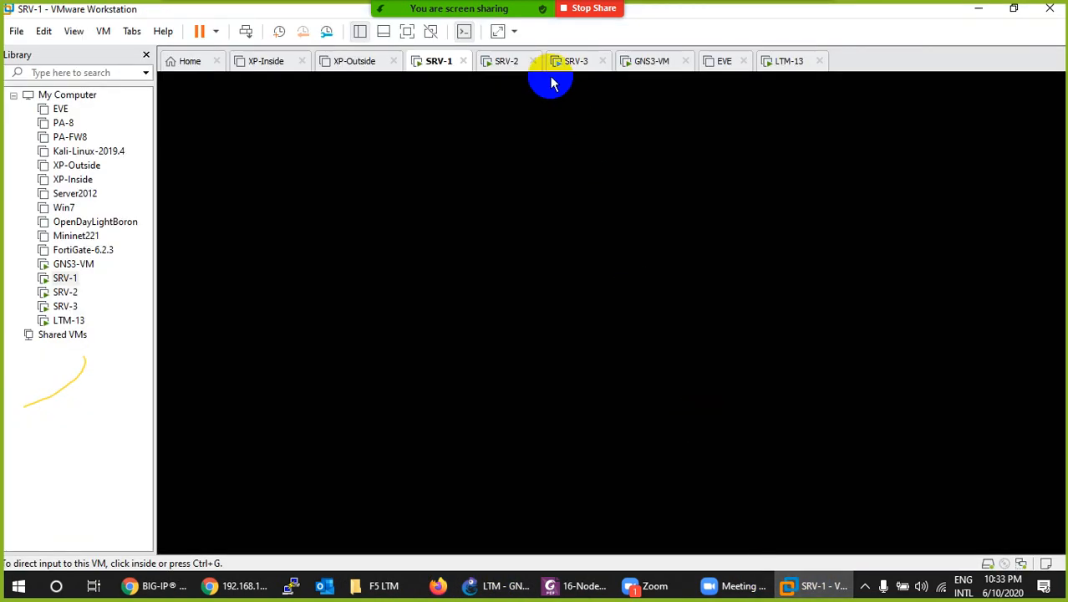
left_click(576, 64)
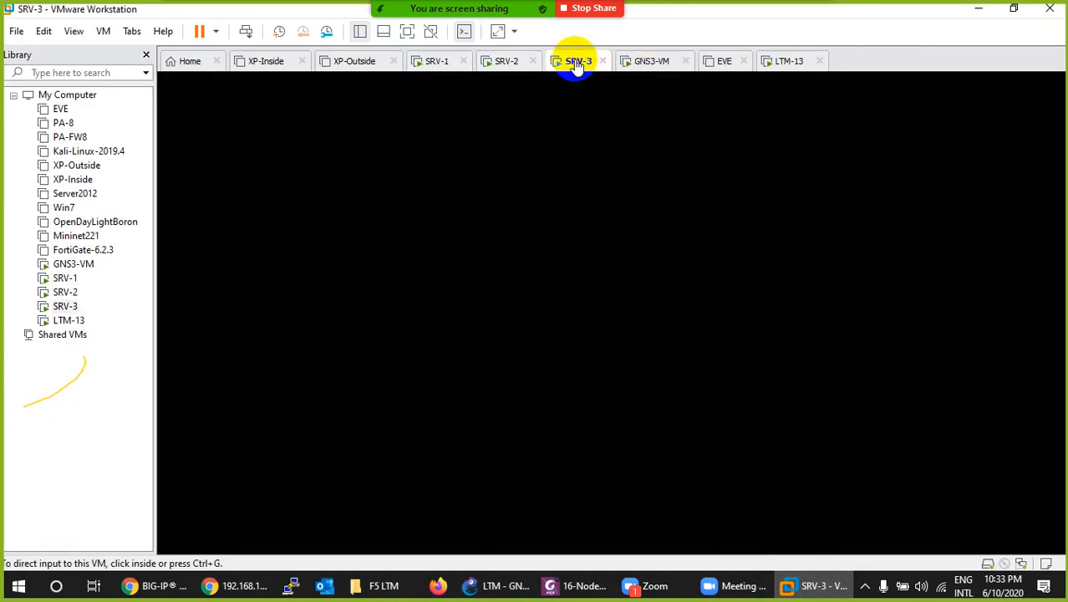
right_click(576, 66)
left_click(604, 289)
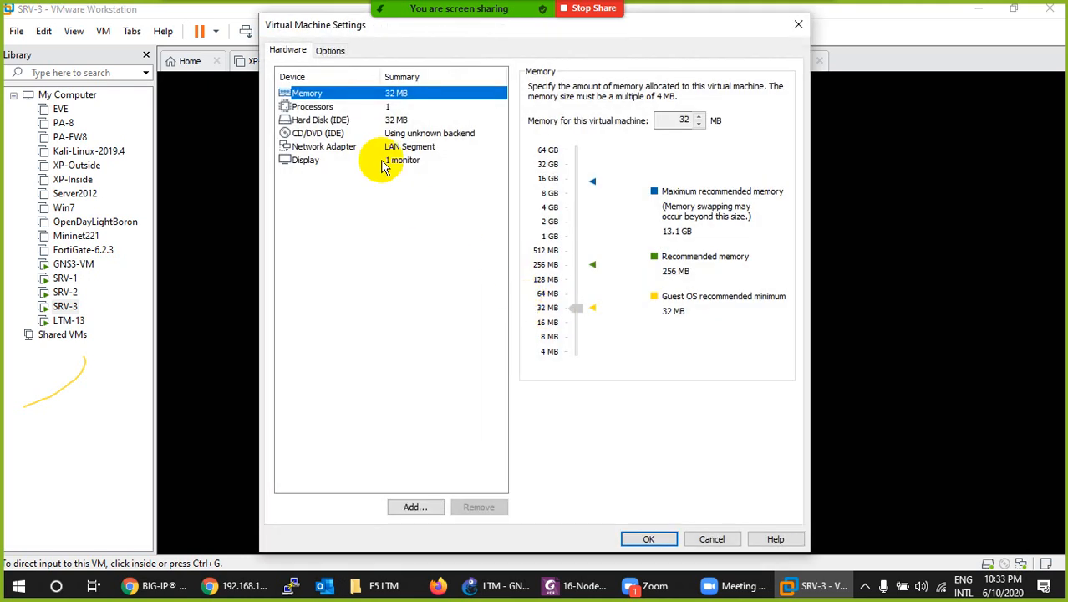
left_click(359, 146)
left_click(552, 271)
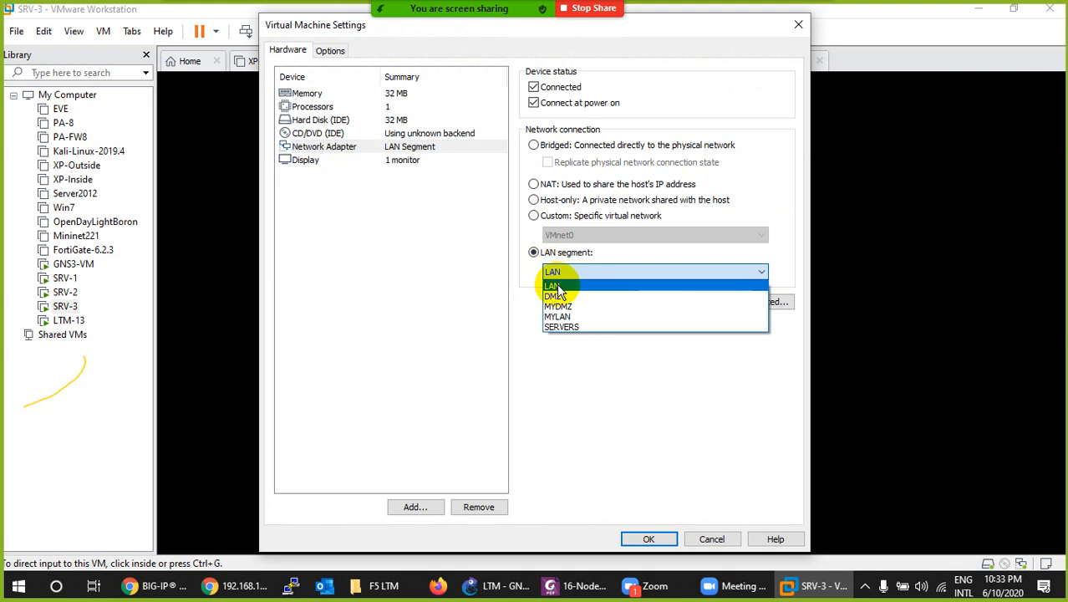
left_click(553, 184)
left_click(553, 184)
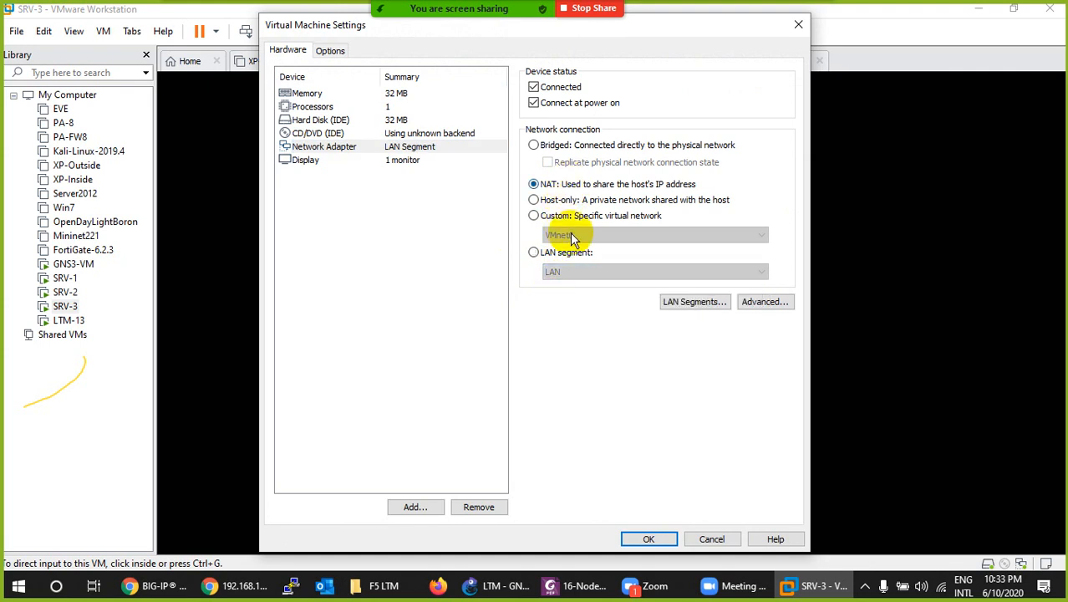
left_click(647, 538)
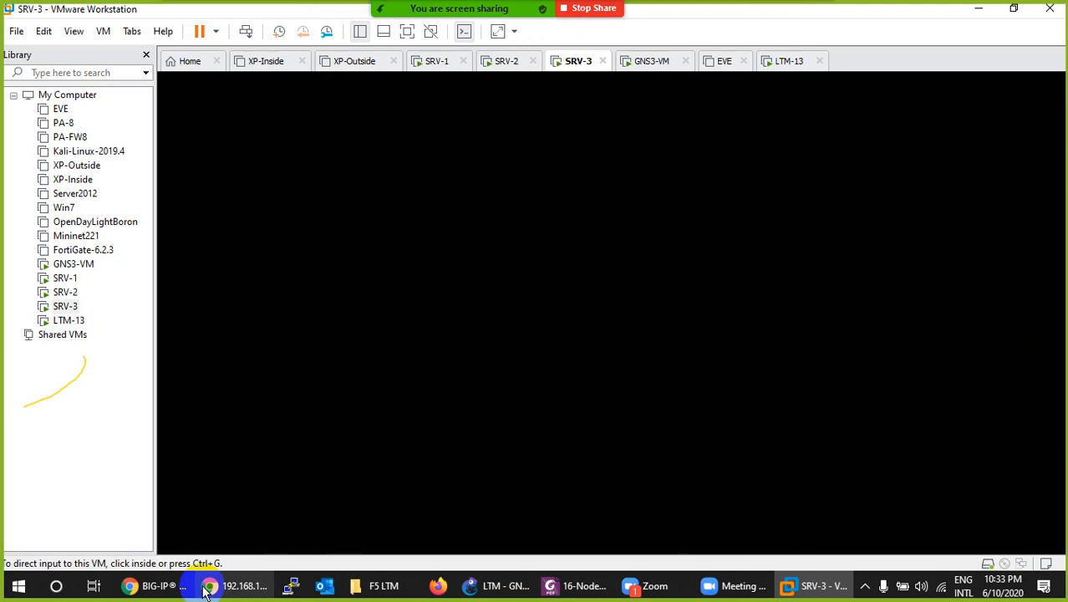
Switch back to BIG-IP, open the node statistics and refresh them repeatedly to check Server-3's status and its reason
left_click(159, 586)
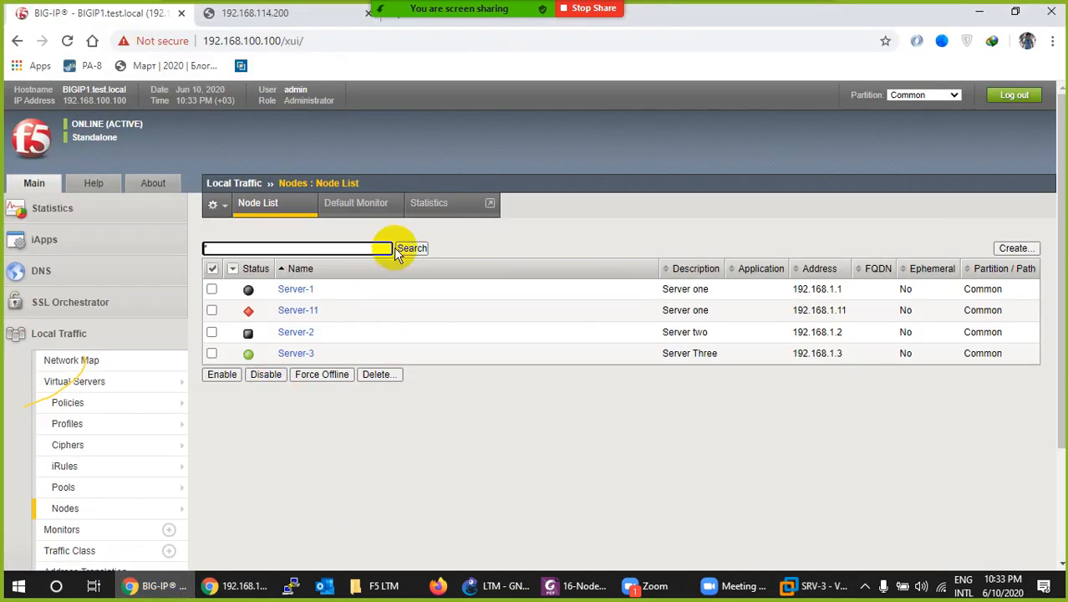
left_click(428, 206)
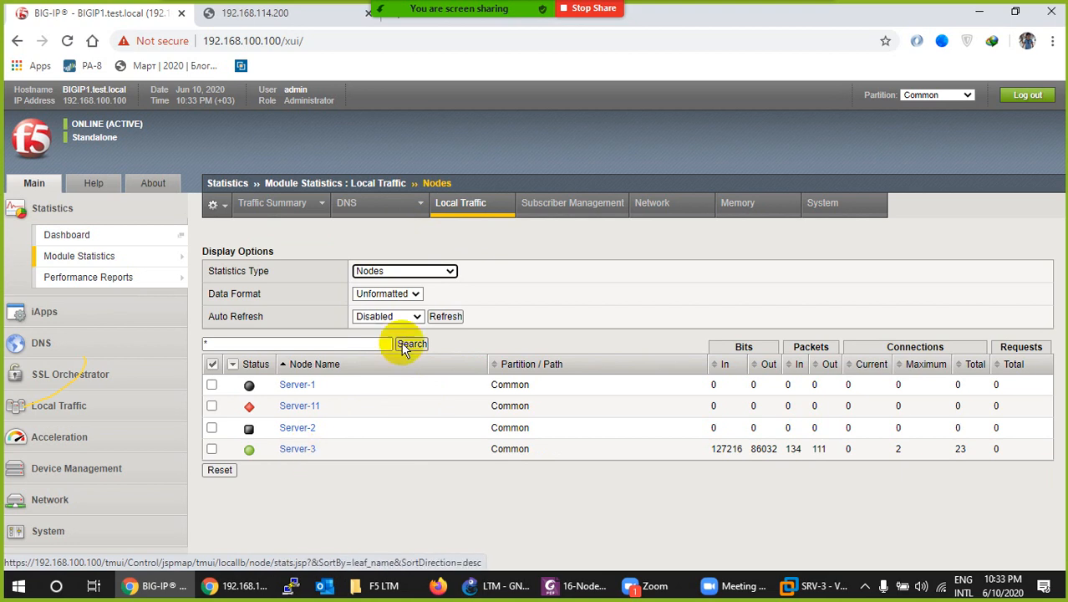
left_click(442, 318)
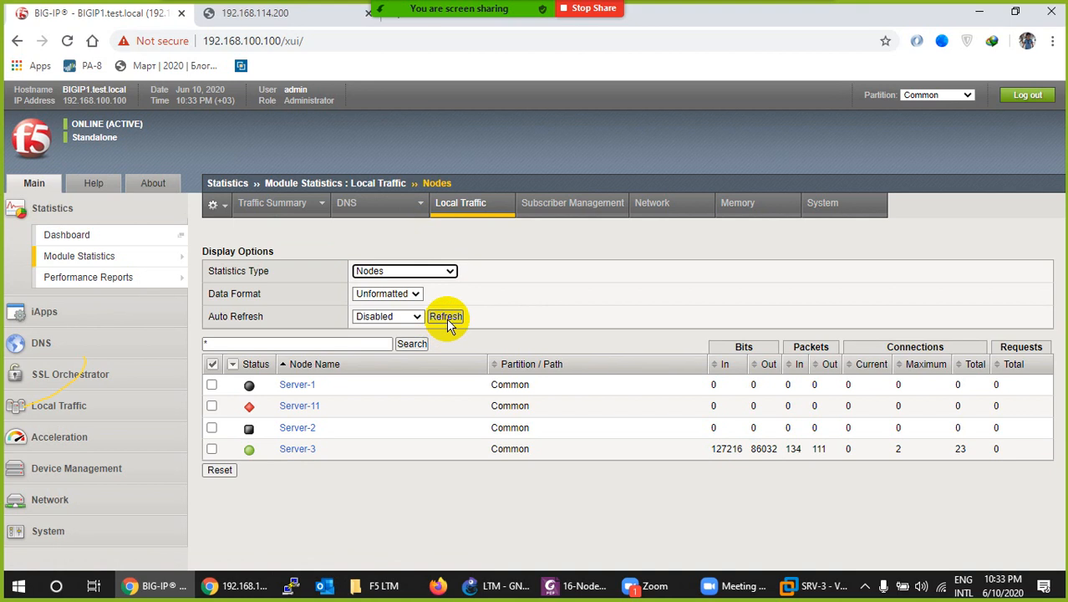
left_click(446, 318)
left_click(447, 317)
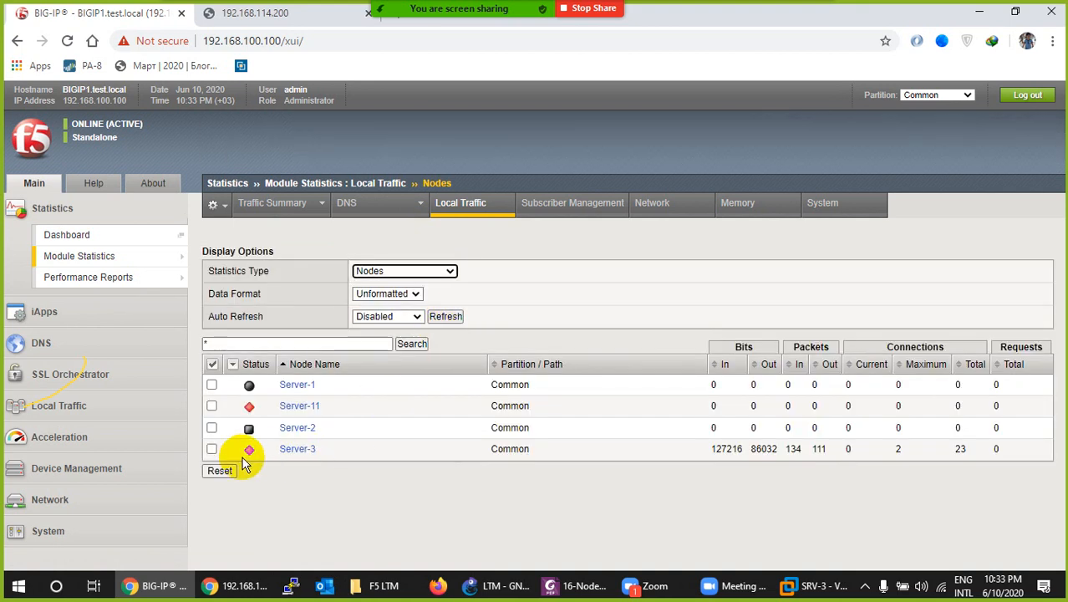
mouse_move(246, 453)
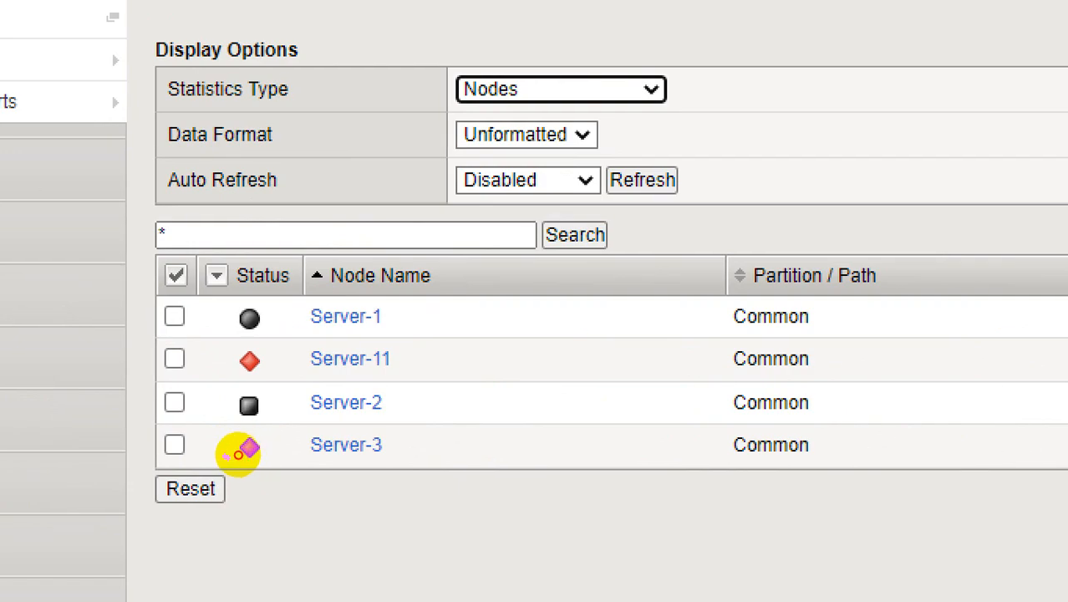
left_click_drag(238, 453, 400, 472)
mouse_move(323, 462)
left_mouse_down()
mouse_move(288, 436)
mouse_move(267, 459)
left_mouse_up()
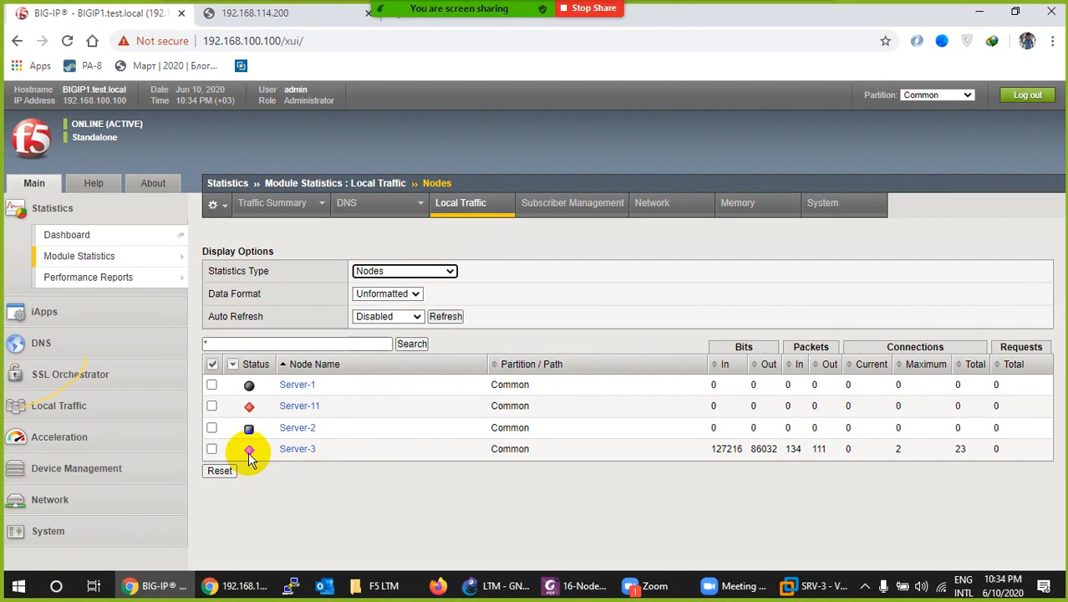
mouse_move(249, 449)
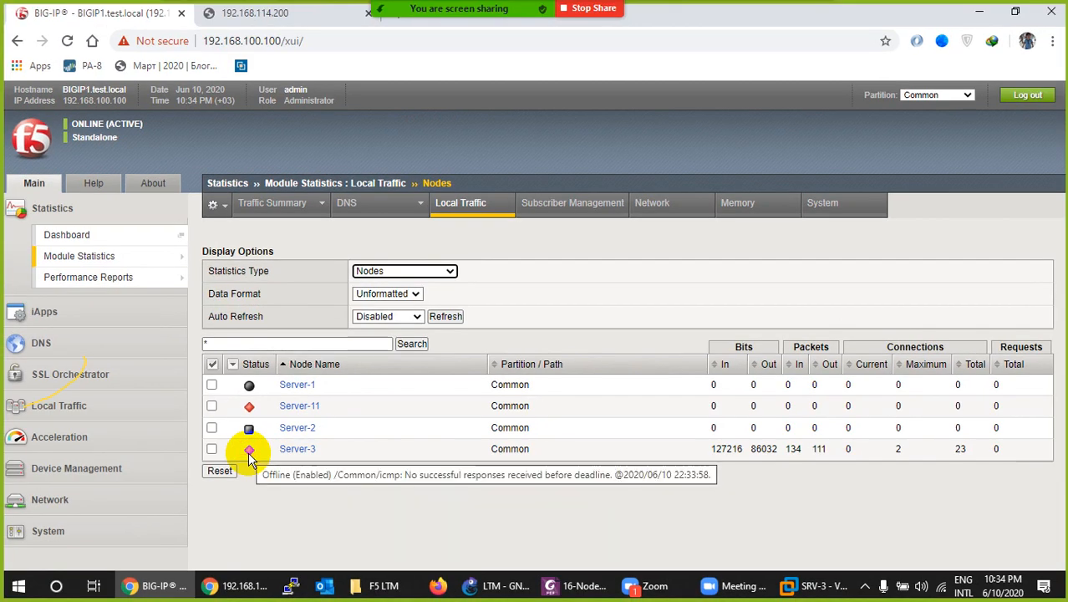
Go back to the node list and disable the Server-3 node
left_click(211, 451)
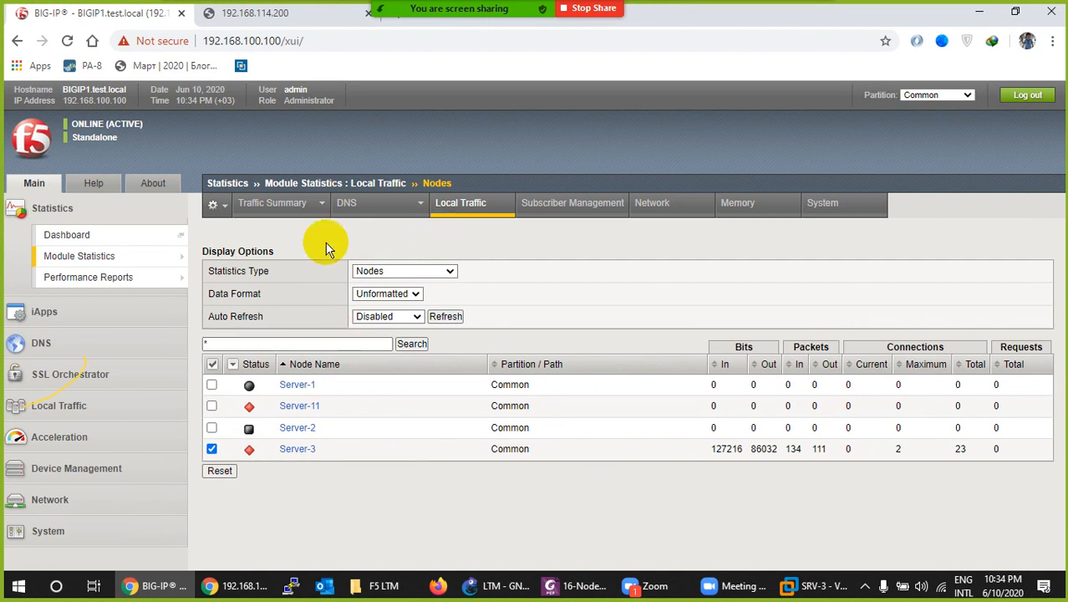
left_click(54, 405)
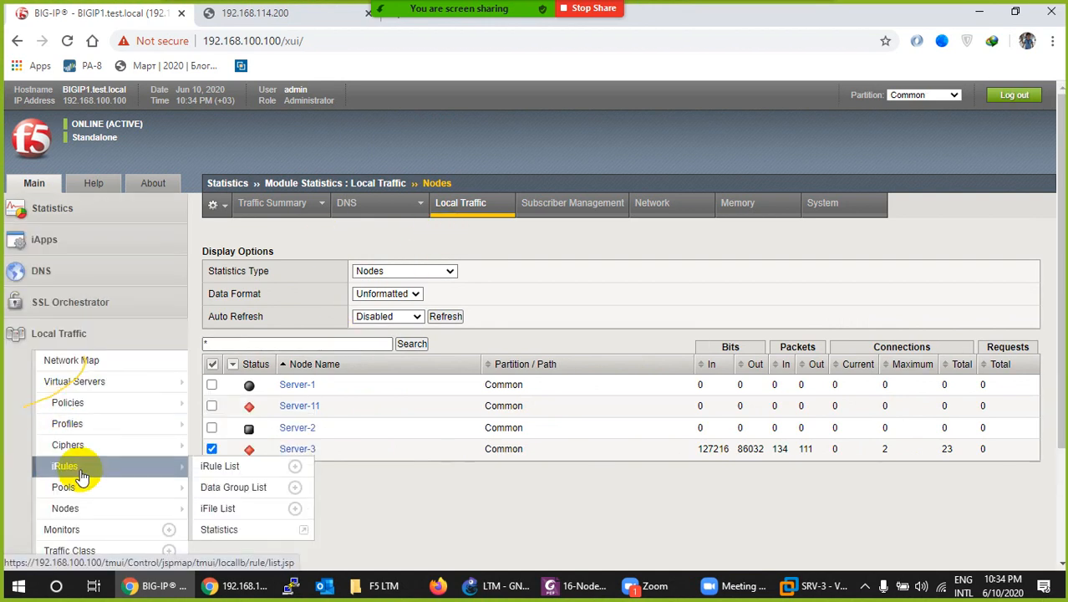
mouse_move(103, 509)
left_click(217, 508)
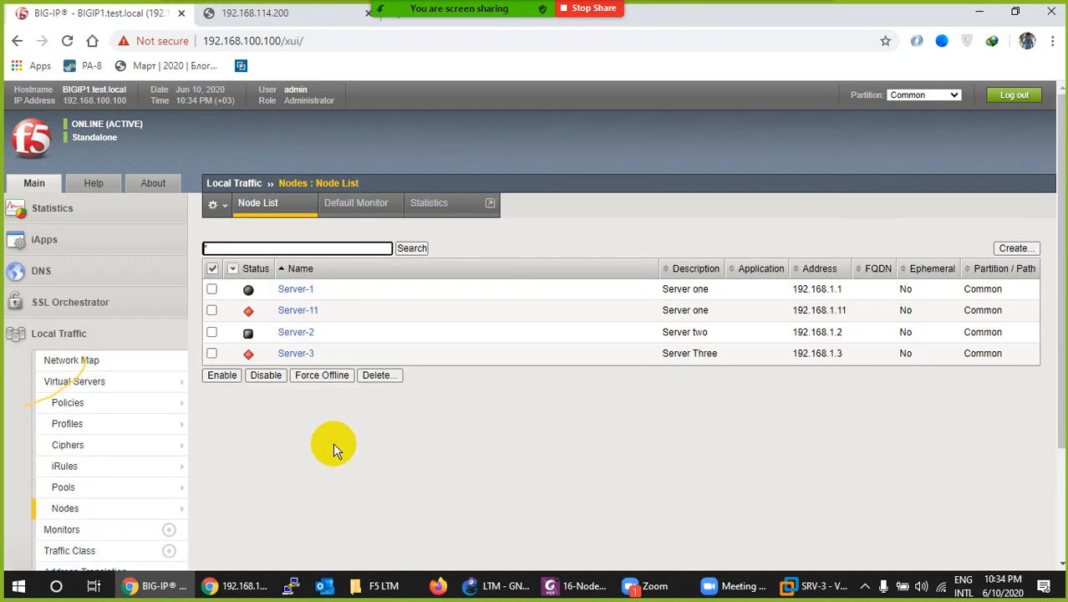
left_click(212, 353)
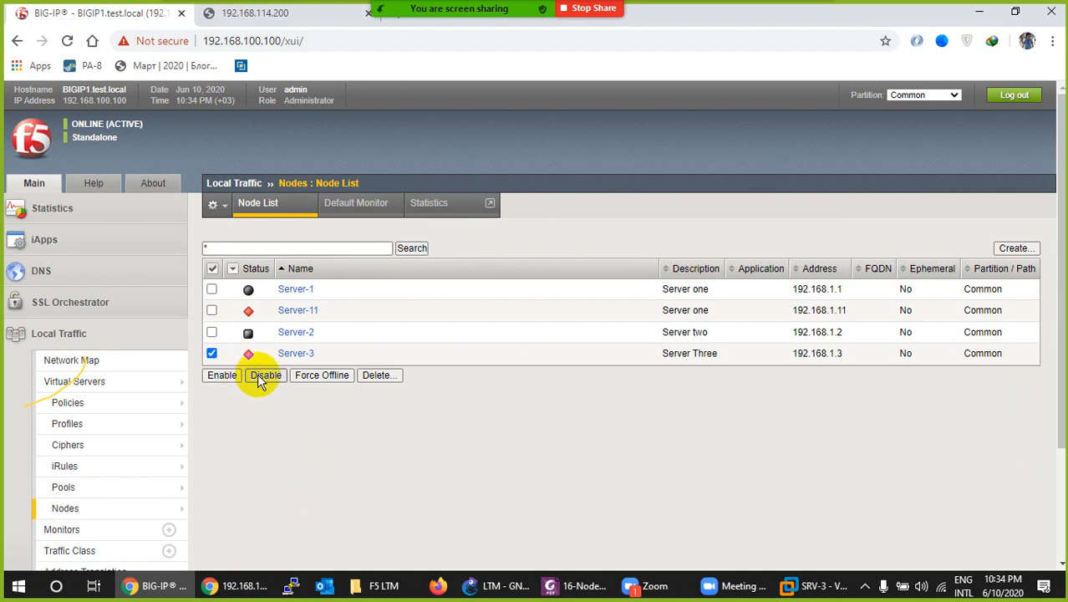
left_click(259, 375)
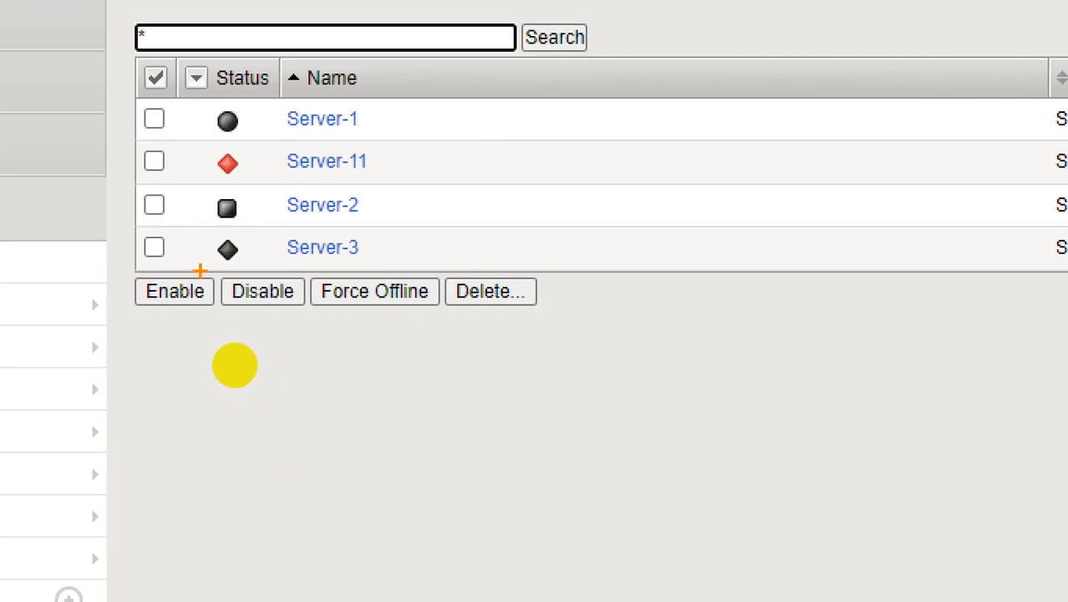
mouse_move(200, 269)
left_mouse_down()
mouse_move(226, 272)
mouse_move(255, 242)
mouse_move(193, 255)
left_mouse_up()
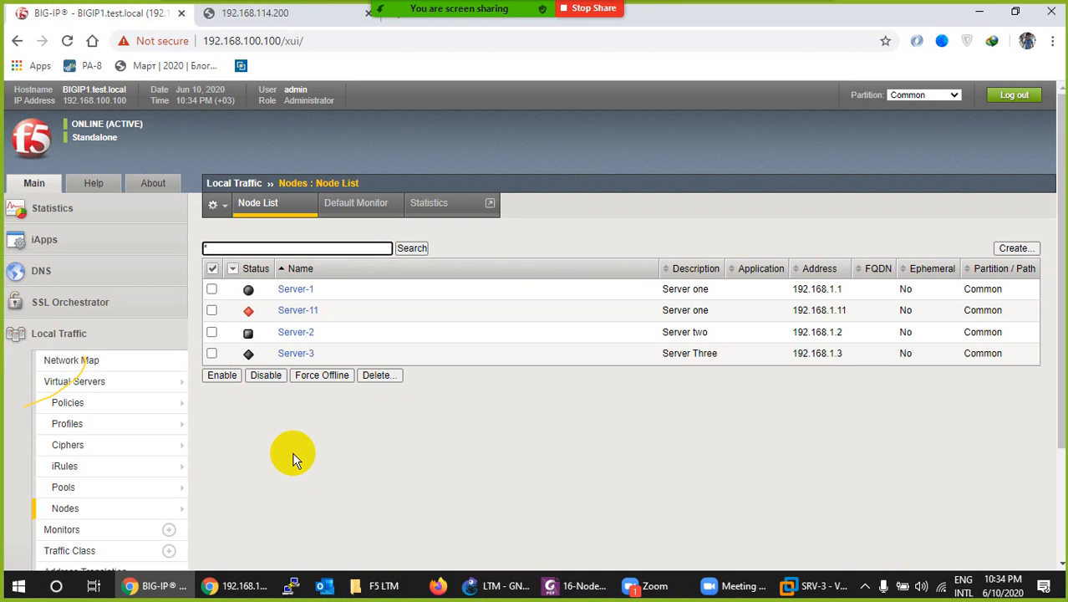
Open the members of Web-Pool from the pool list and examine the status of each member
left_click(250, 490)
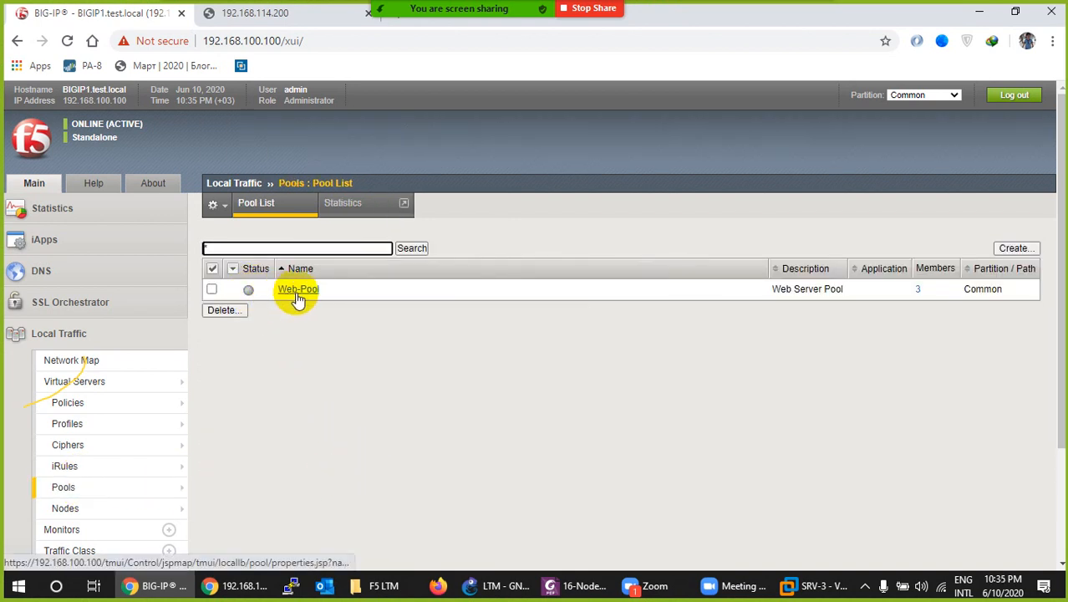
left_click(919, 291)
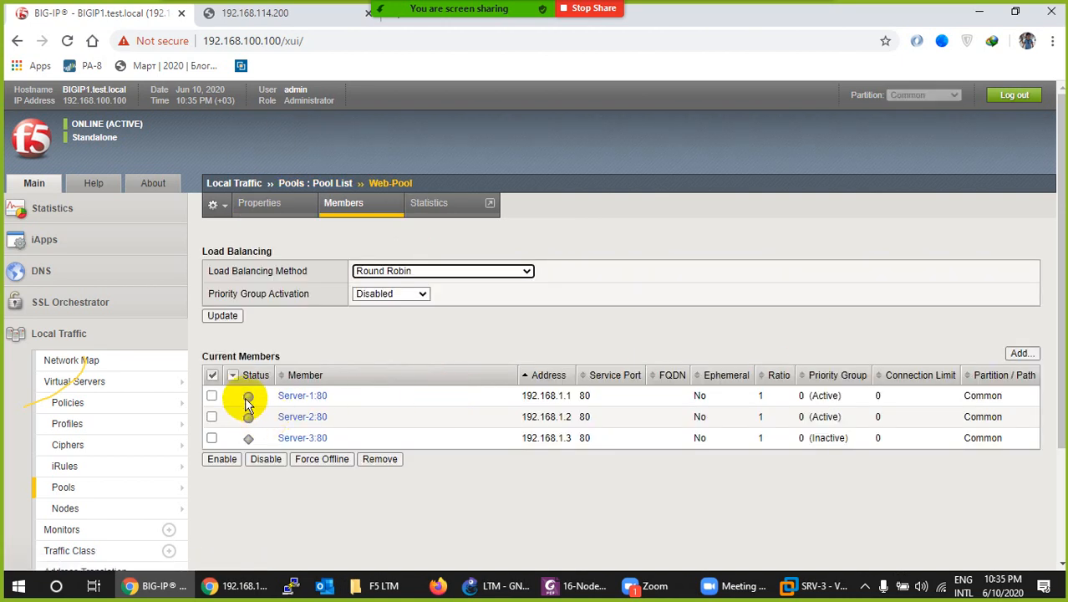
mouse_move(61, 499)
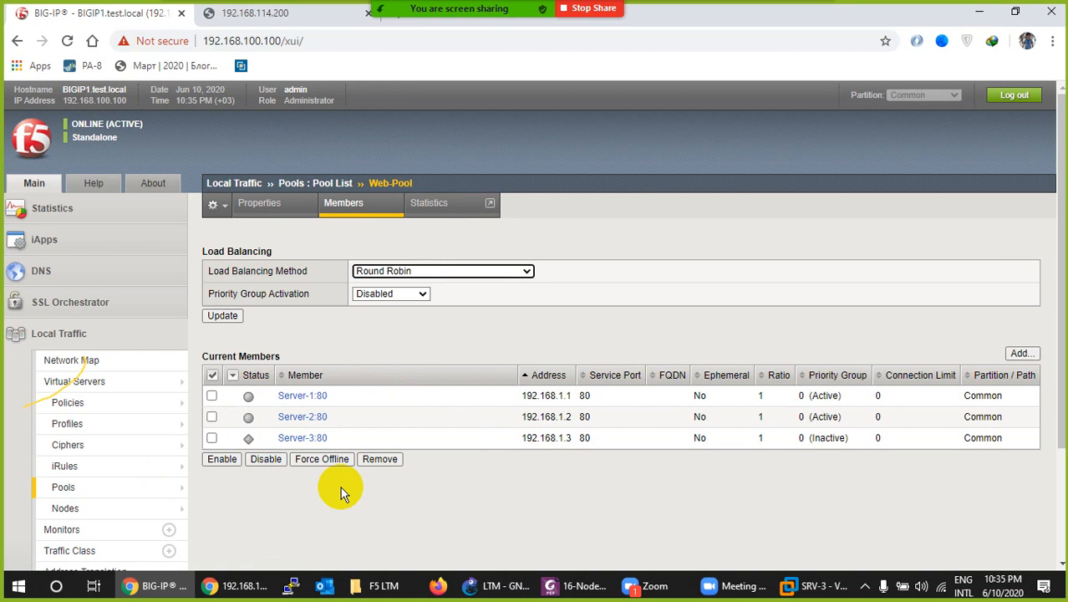
Switch to the 16-Nodes.pdf document and read through the Node Status Signs section on page 4
left_click(562, 592)
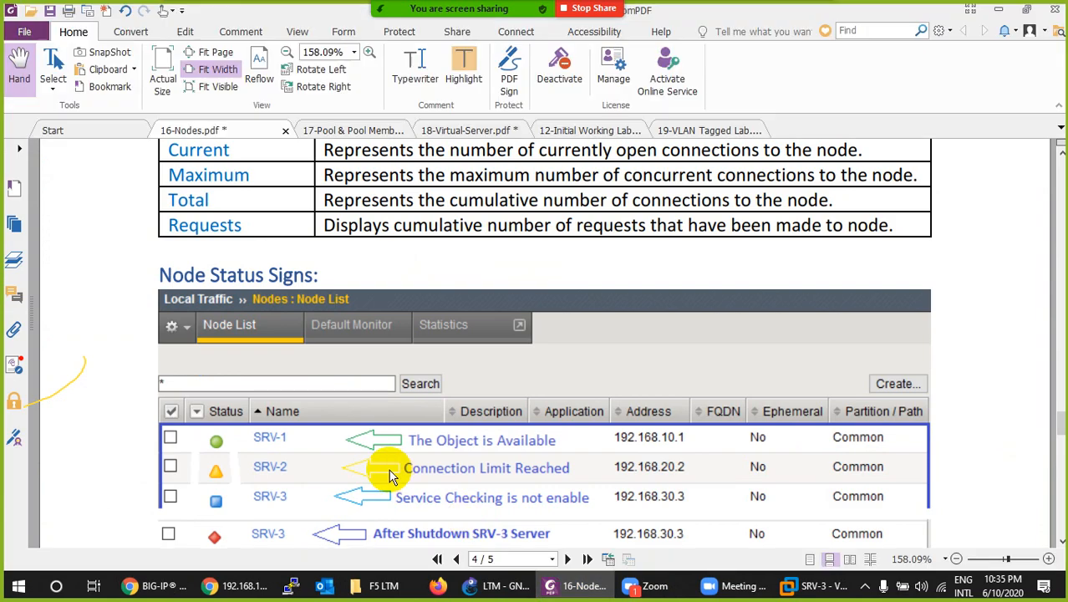
scroll(389, 475, "down", 3)
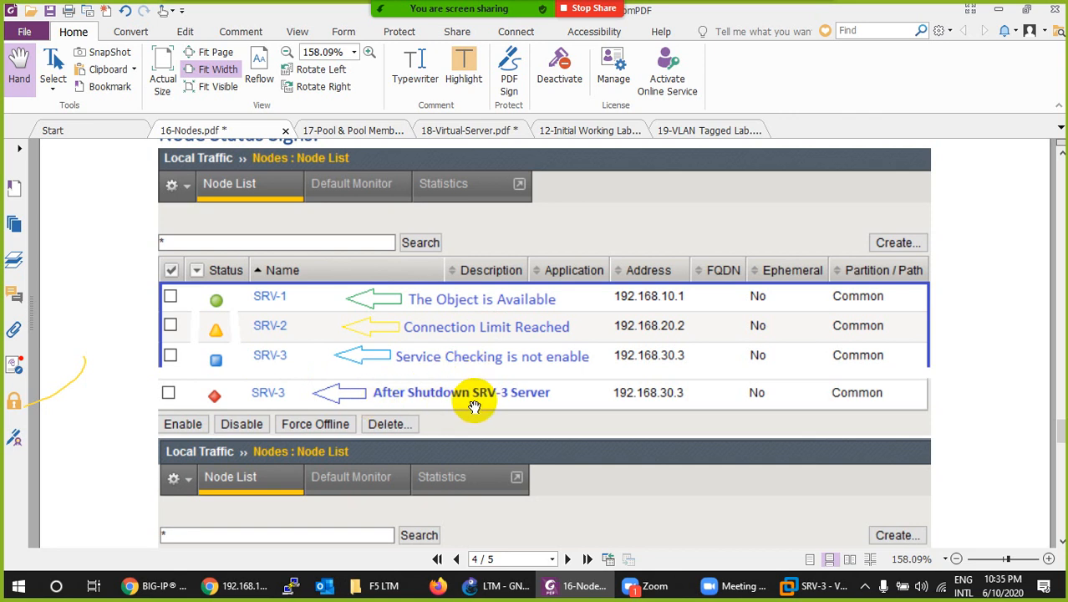
scroll(474, 406, "down", 3)
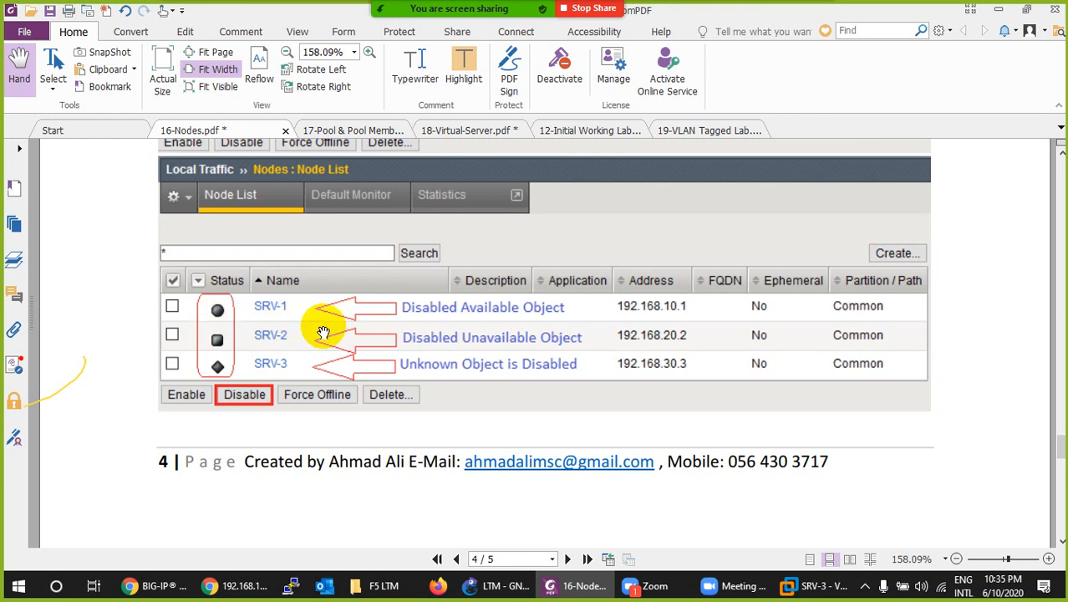
Read the status sign table on page 5 and continue to the network diagram below it
scroll(323, 332, "down", 10)
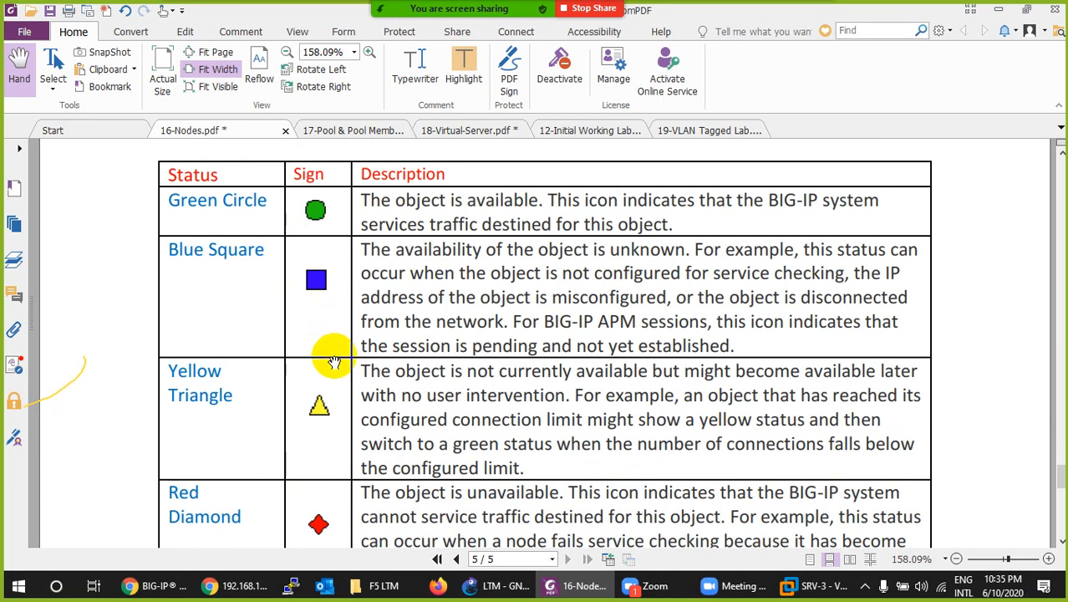
scroll(331, 376, "down", 6)
scroll(331, 377, "down", 5)
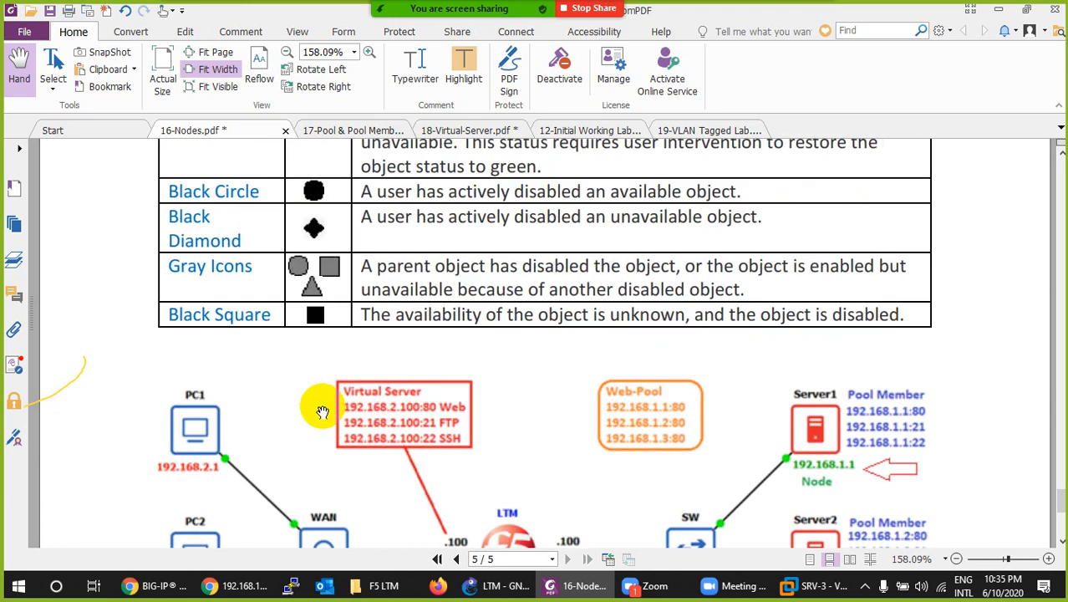
scroll(329, 409, "up", 1)
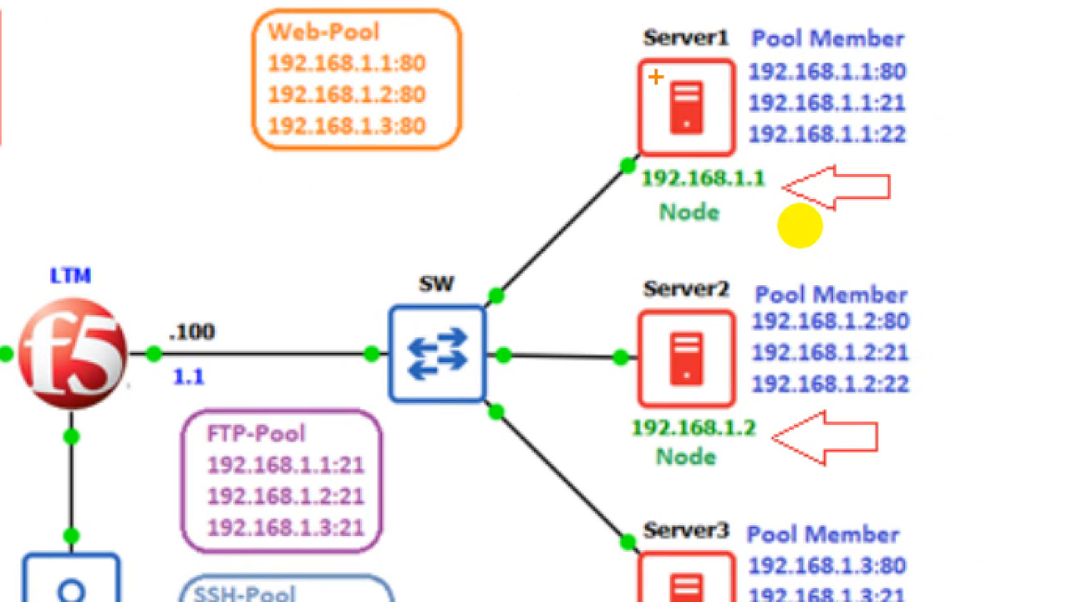
Circle the Server1, Server2 and Server3 nodes freehand in orange on the magnified network diagram
mouse_move(617, 23)
left_mouse_down()
mouse_move(686, 15)
mouse_move(746, 47)
mouse_move(764, 194)
mouse_move(668, 242)
mouse_move(620, 92)
mouse_move(628, 12)
left_mouse_up()
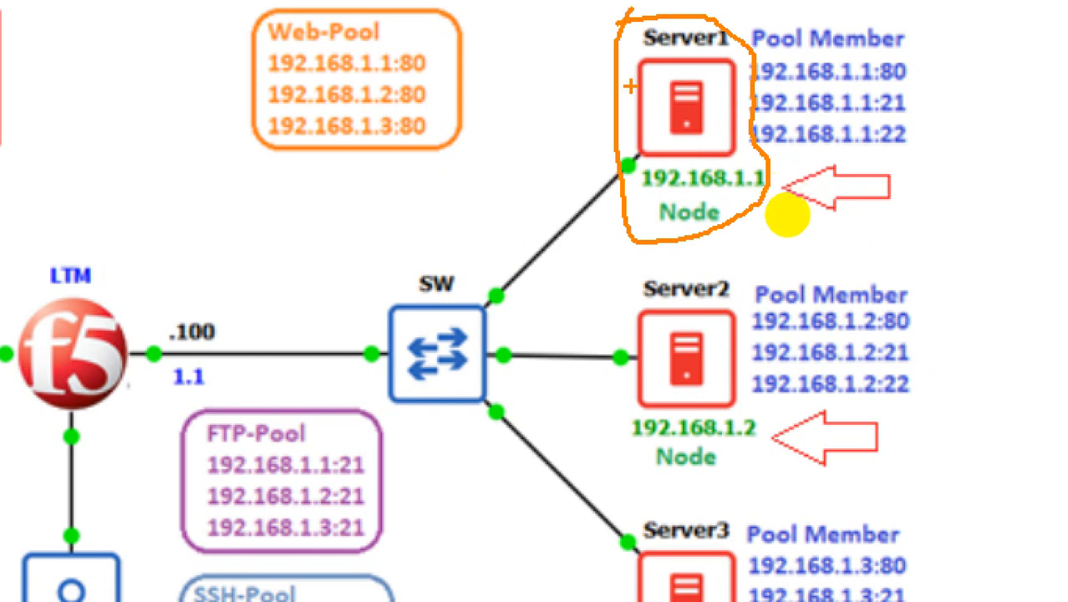
mouse_move(623, 294)
left_mouse_down()
mouse_move(660, 272)
mouse_move(742, 282)
mouse_move(757, 401)
mouse_move(706, 483)
mouse_move(639, 439)
mouse_move(617, 276)
left_mouse_up()
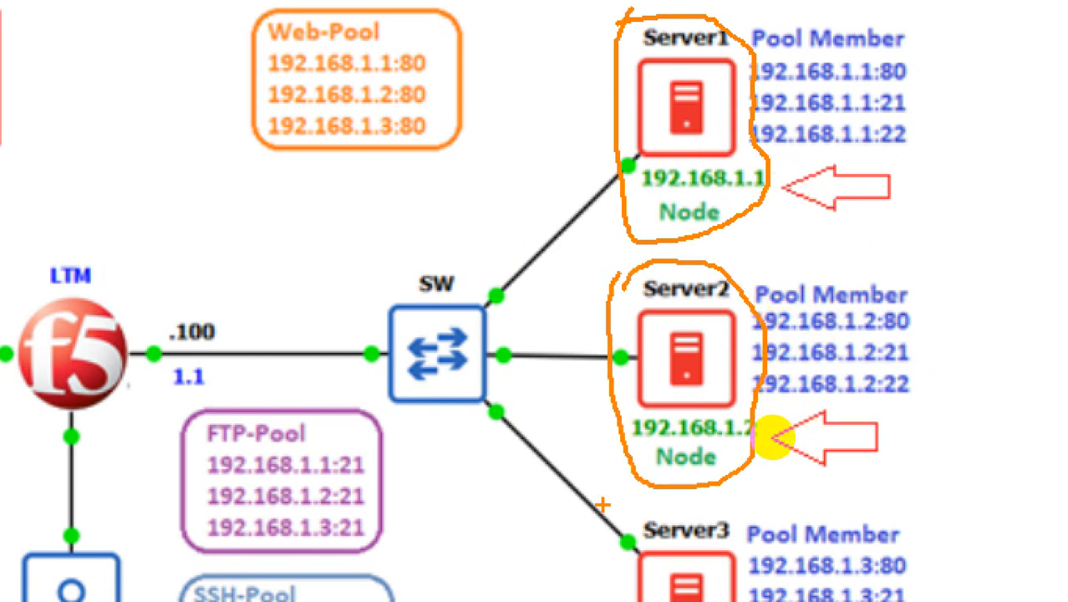
key("Escape")
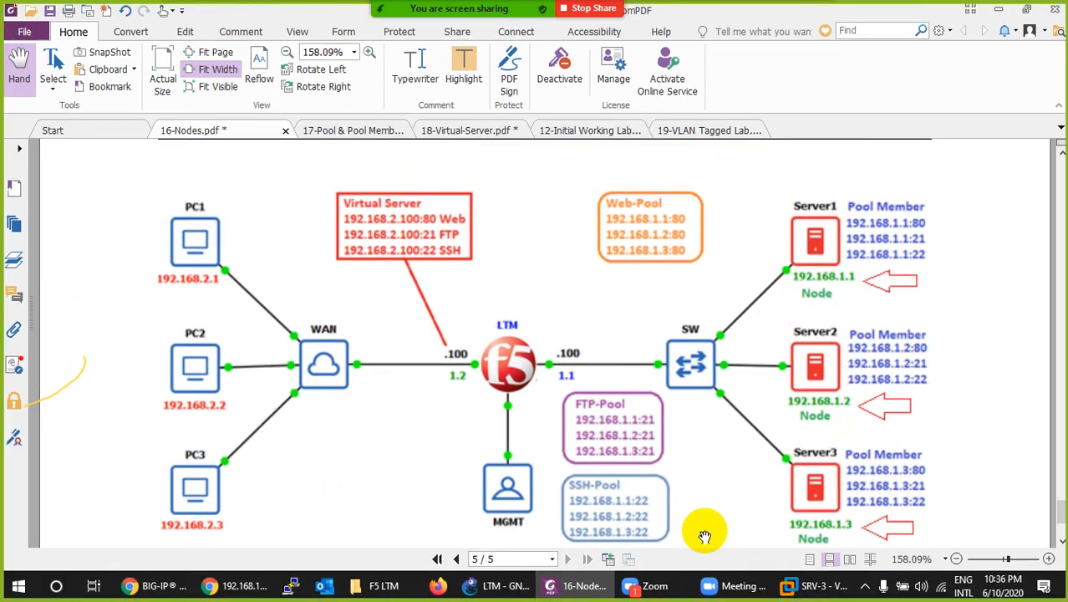
key("ctrl+1")
left_click(761, 563)
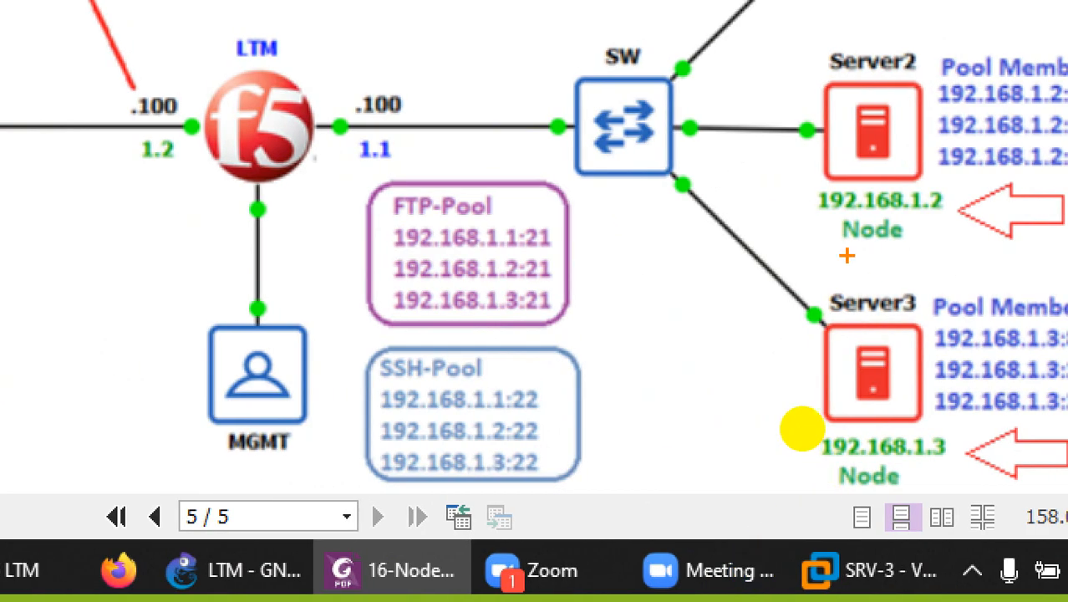
mouse_move(786, 430)
left_mouse_down()
mouse_move(818, 425)
mouse_move(839, 462)
mouse_move(848, 508)
mouse_move(838, 551)
mouse_move(776, 535)
mouse_move(786, 448)
mouse_move(799, 436)
left_mouse_up()
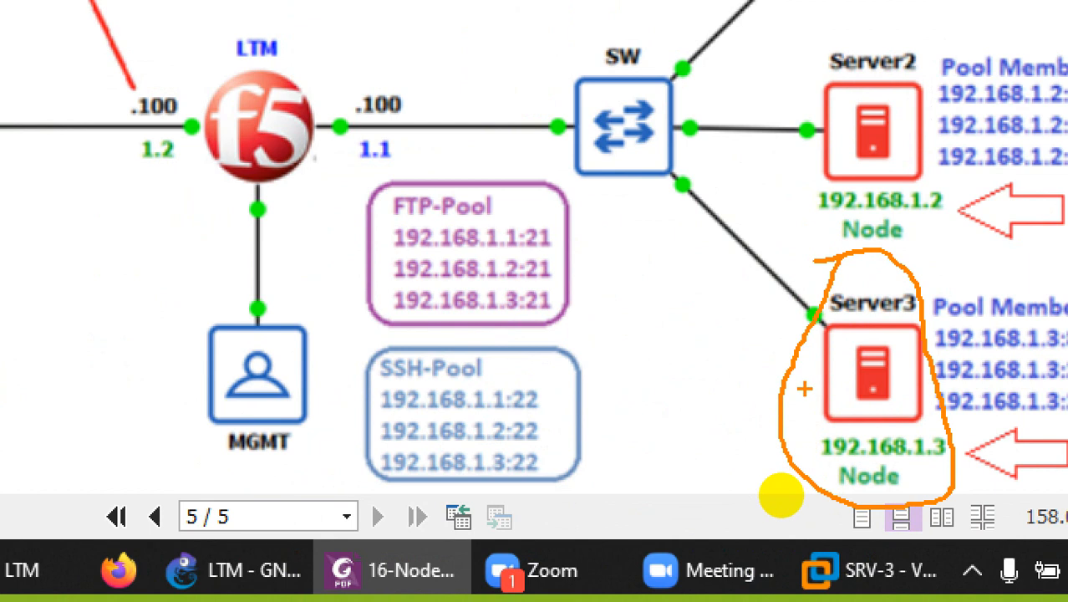